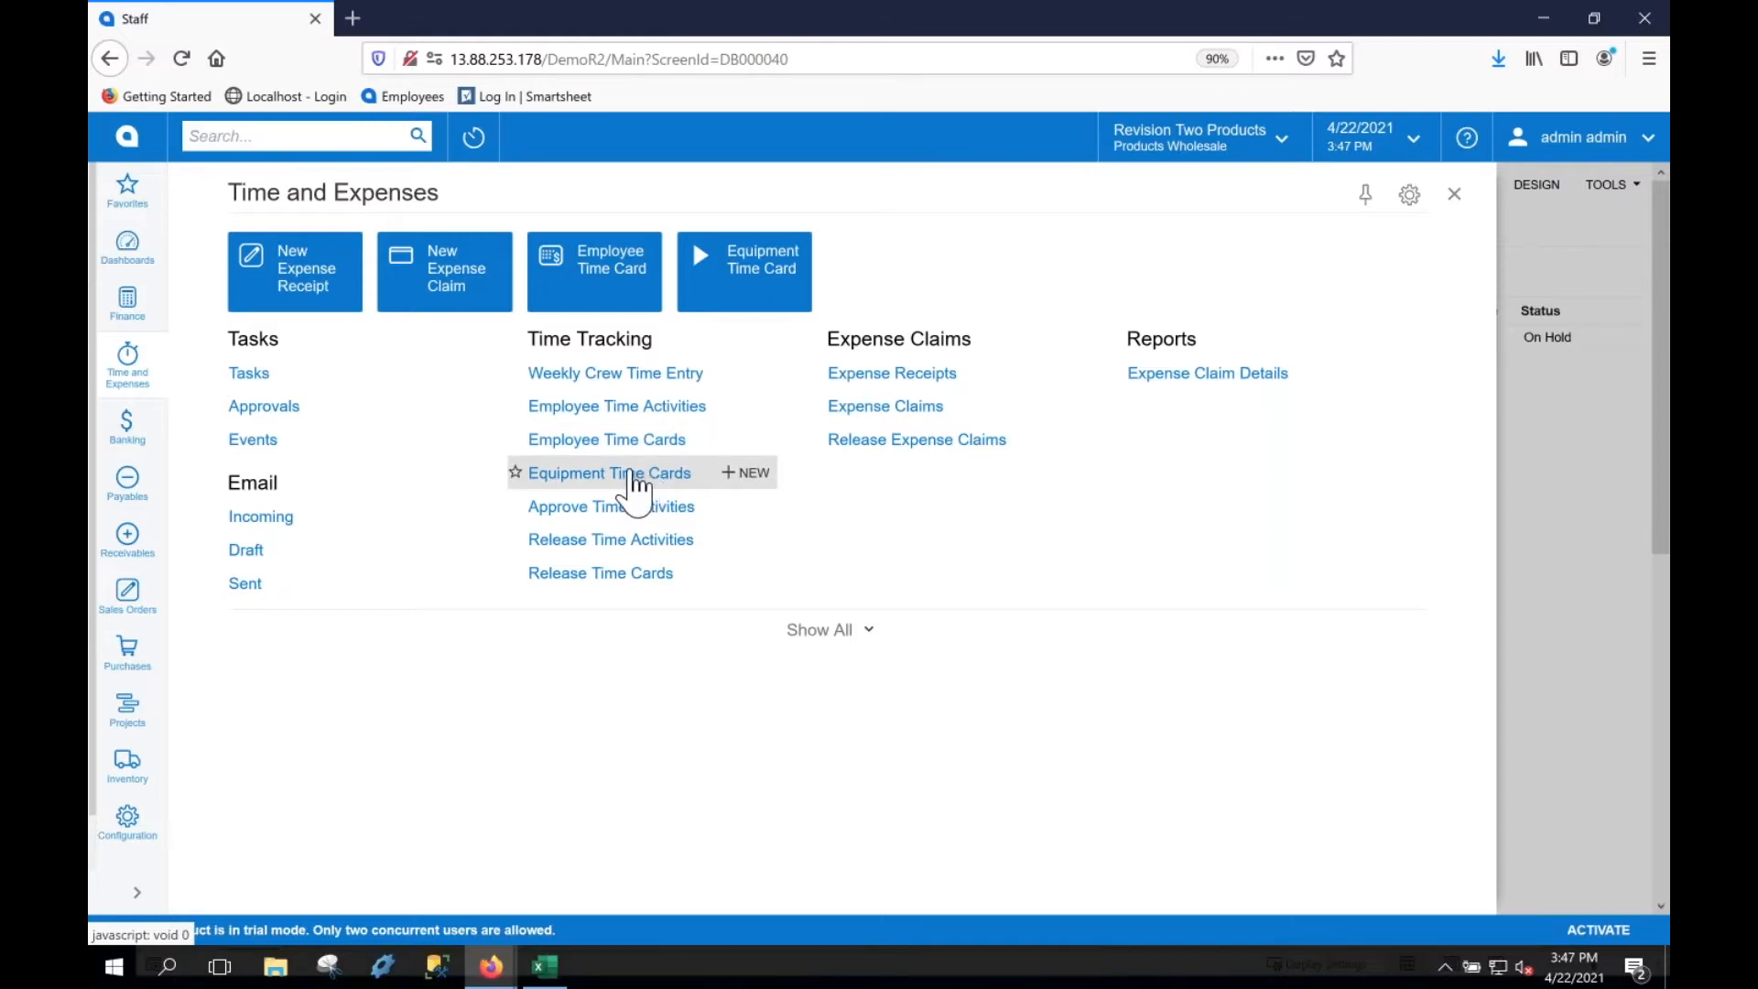
Create a new equipment time card for equipment 900155, the Nissan NV200
{"action": "left_click", "coordinate": [631, 472]}
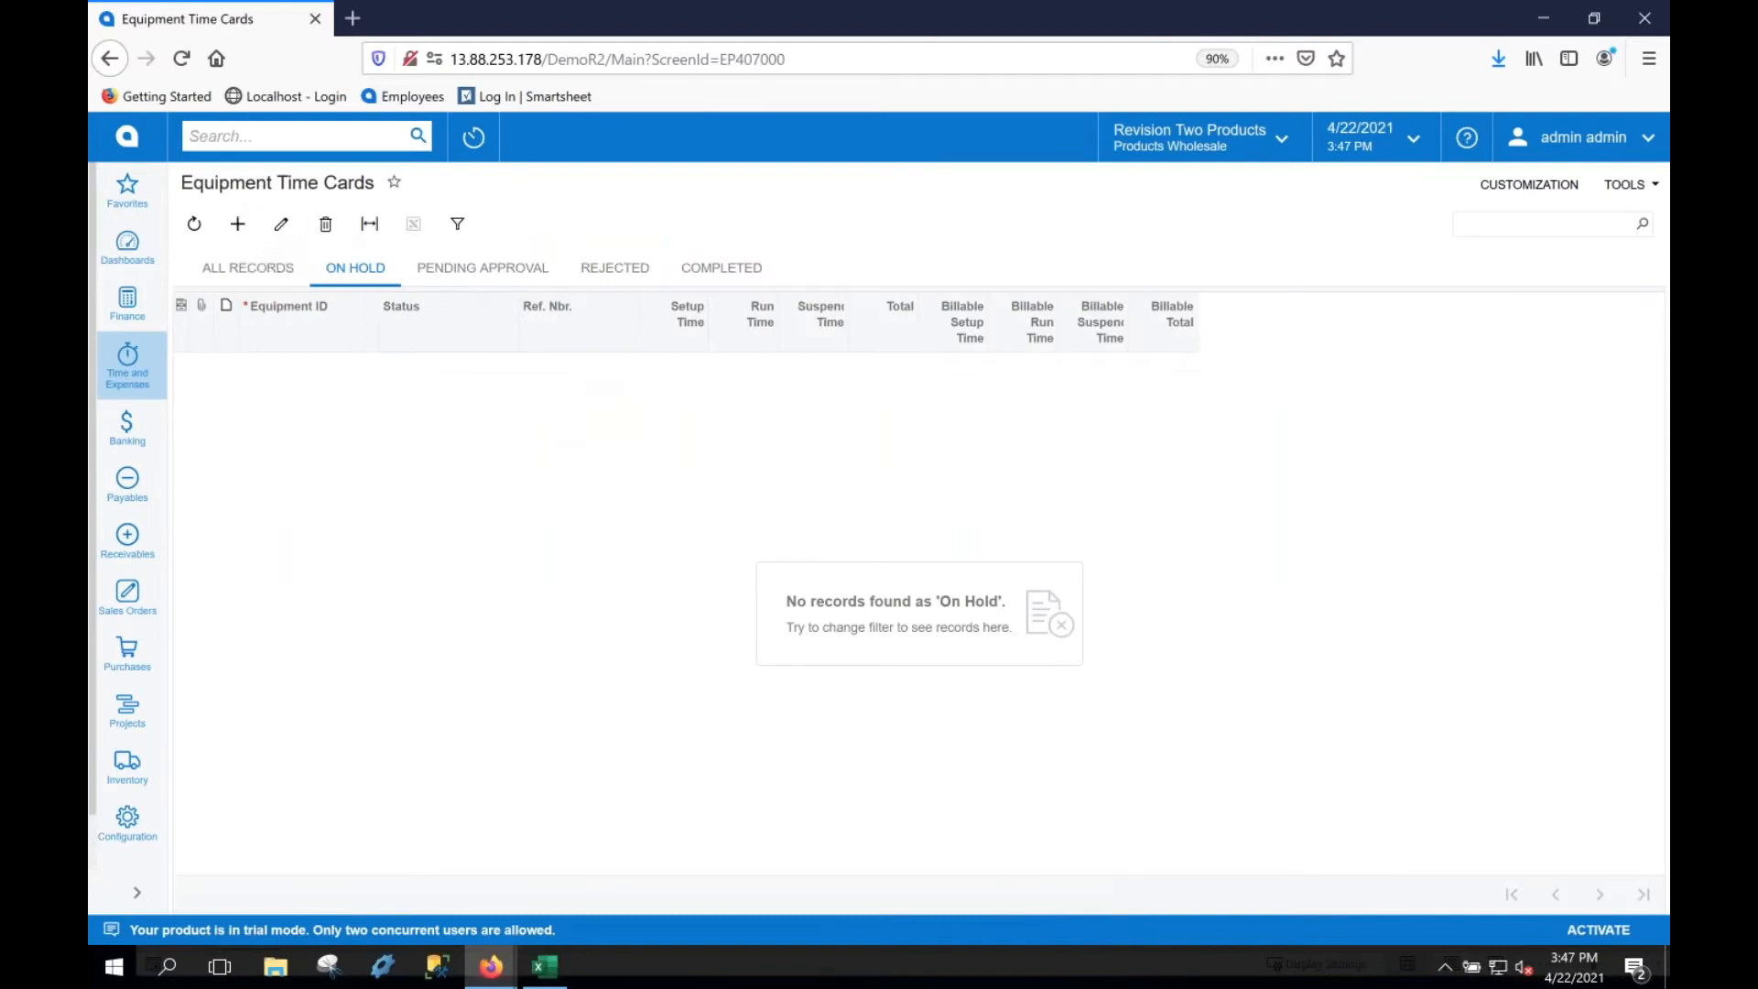
{"action": "left_click", "coordinate": [238, 224]}
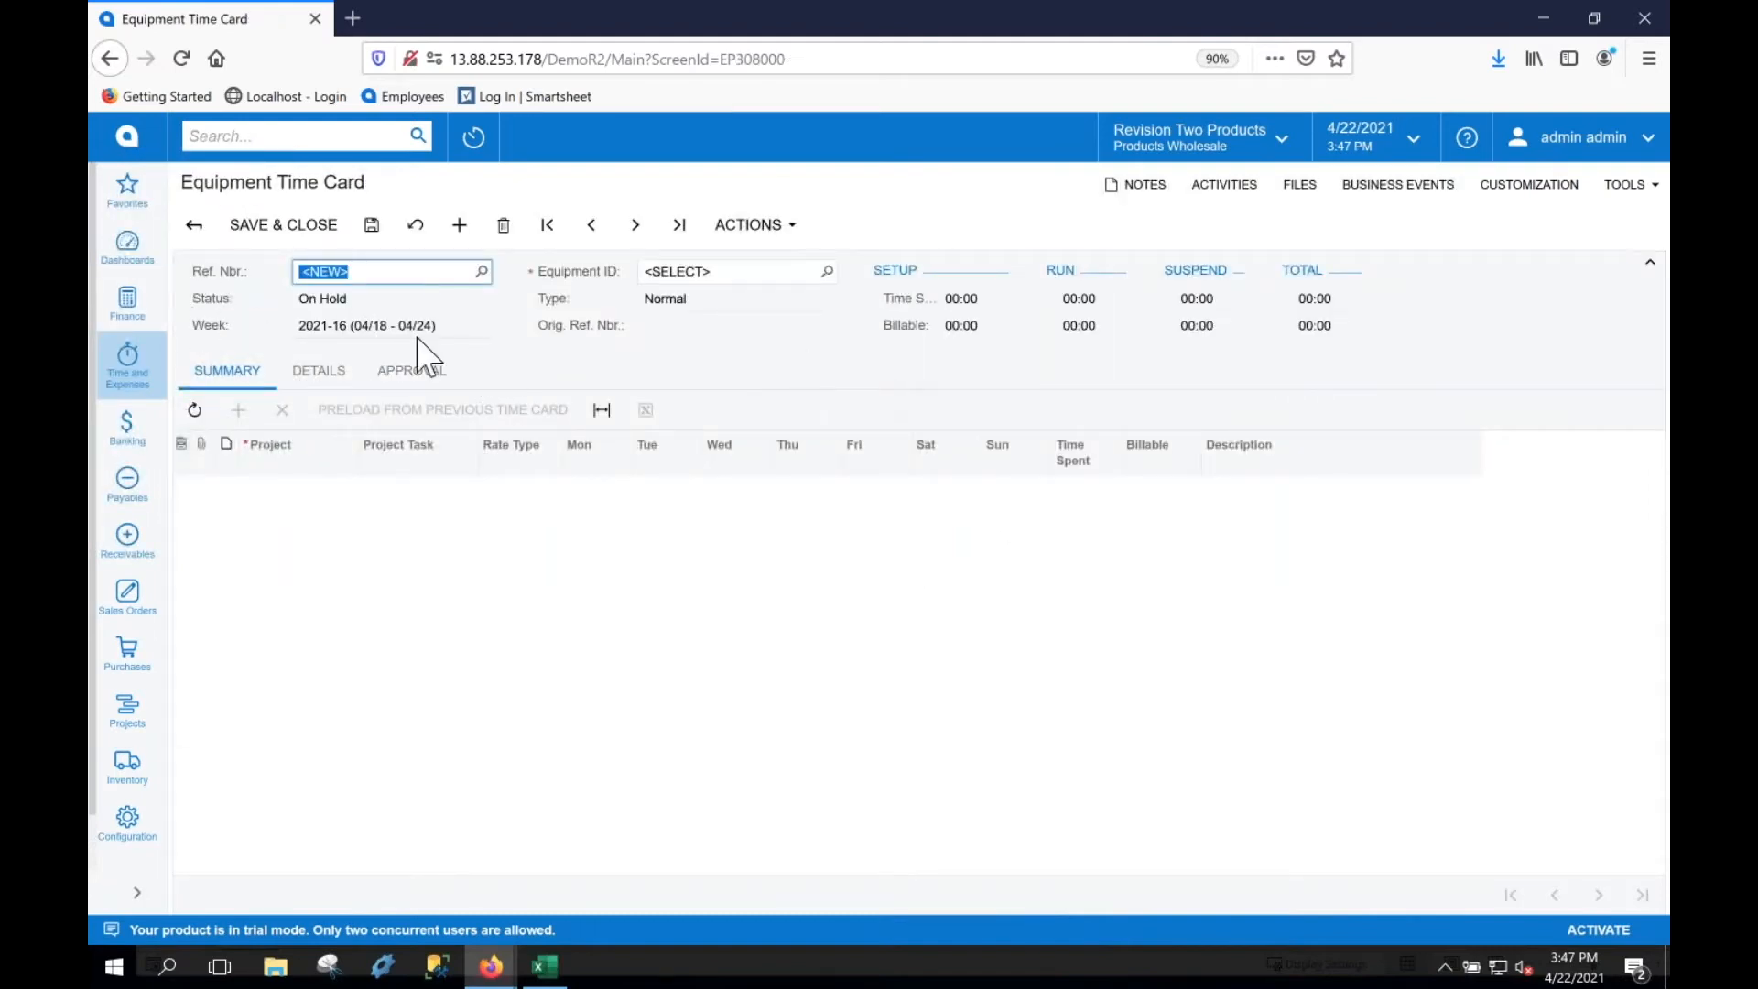
{"action": "left_click", "coordinate": [827, 272]}
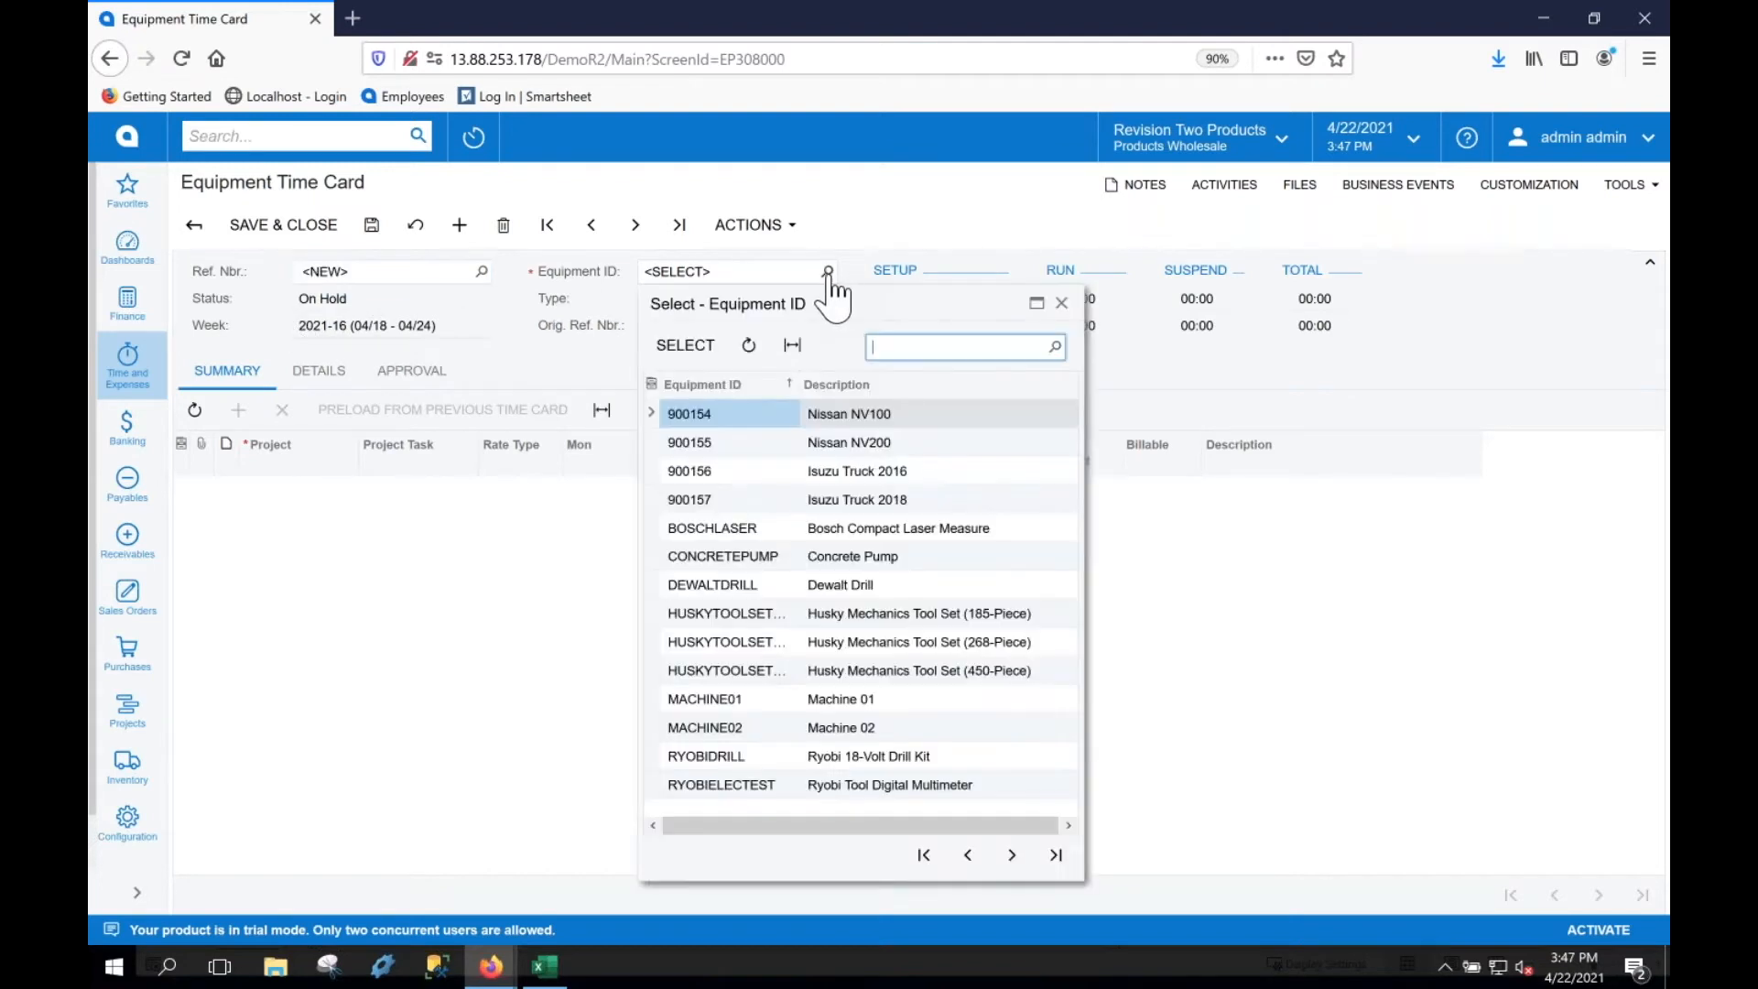
{"action": "left_click", "coordinate": [678, 443]}
{"action": "double_click", "coordinate": [682, 445]}
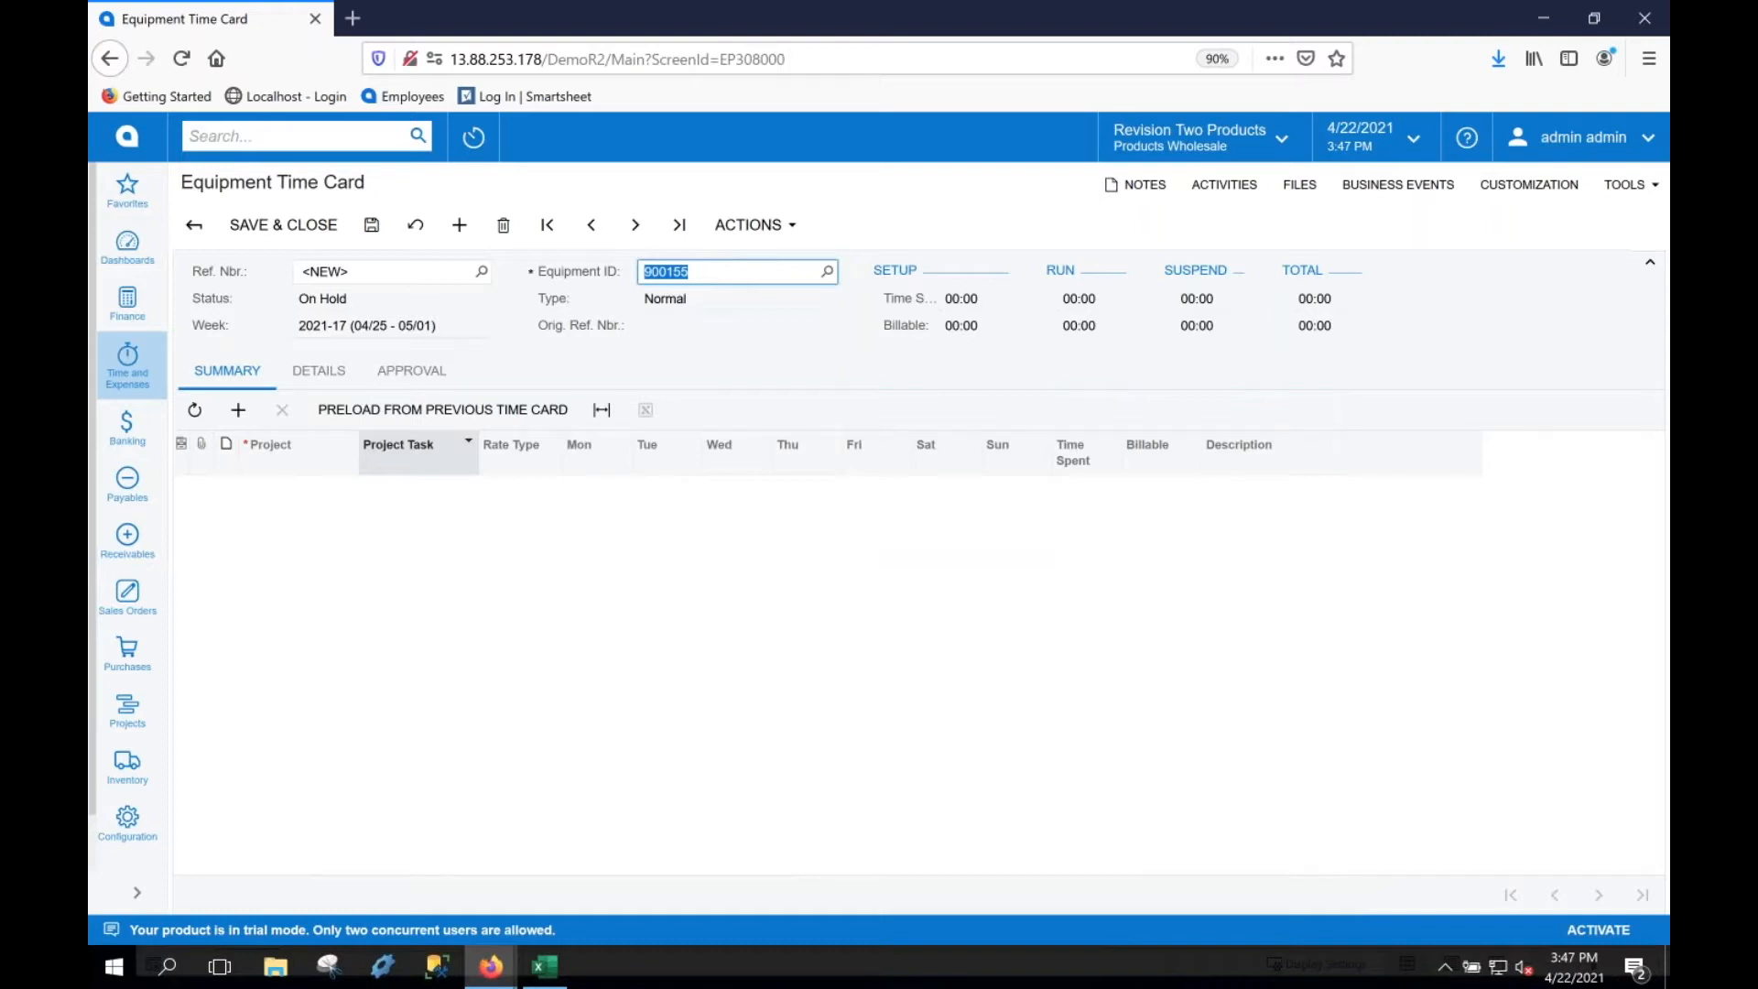
Add a summary line to the equipment time card for project PROJECT004 with project task 3 EXECUTE
{"action": "left_click", "coordinate": [238, 411]}
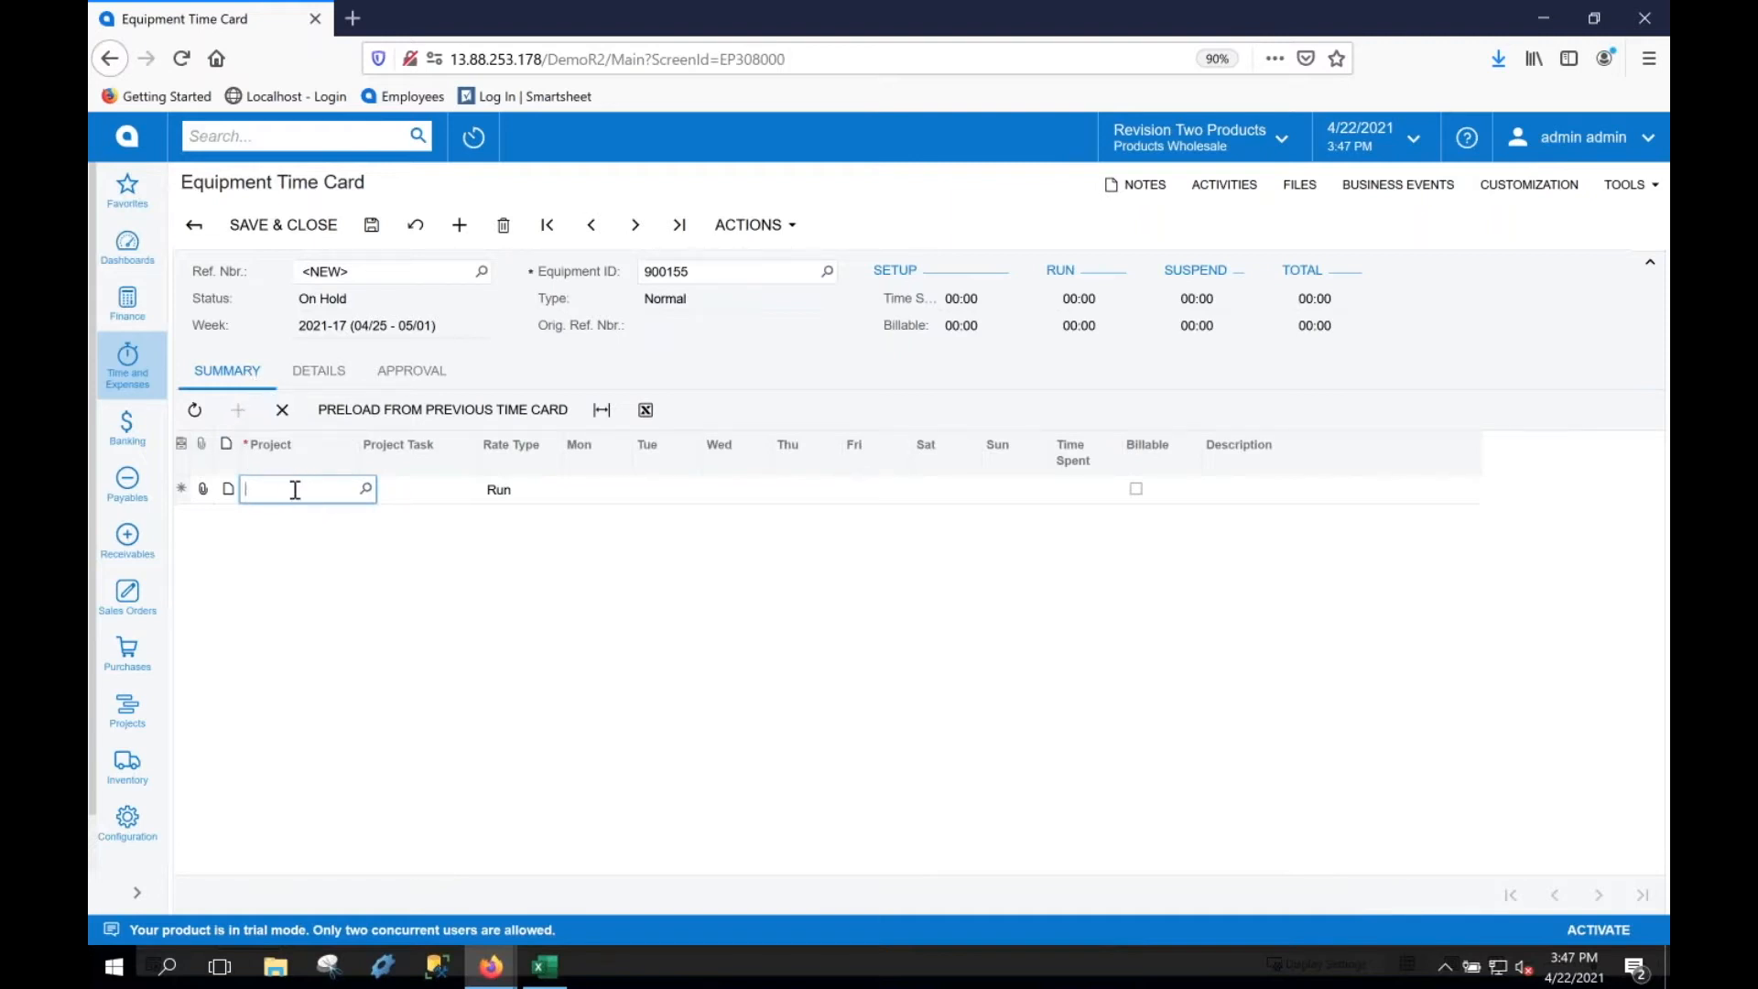
{"action": "type", "text": "project004"}
{"action": "key", "text": "Tab"}
{"action": "left_click", "coordinate": [485, 488]}
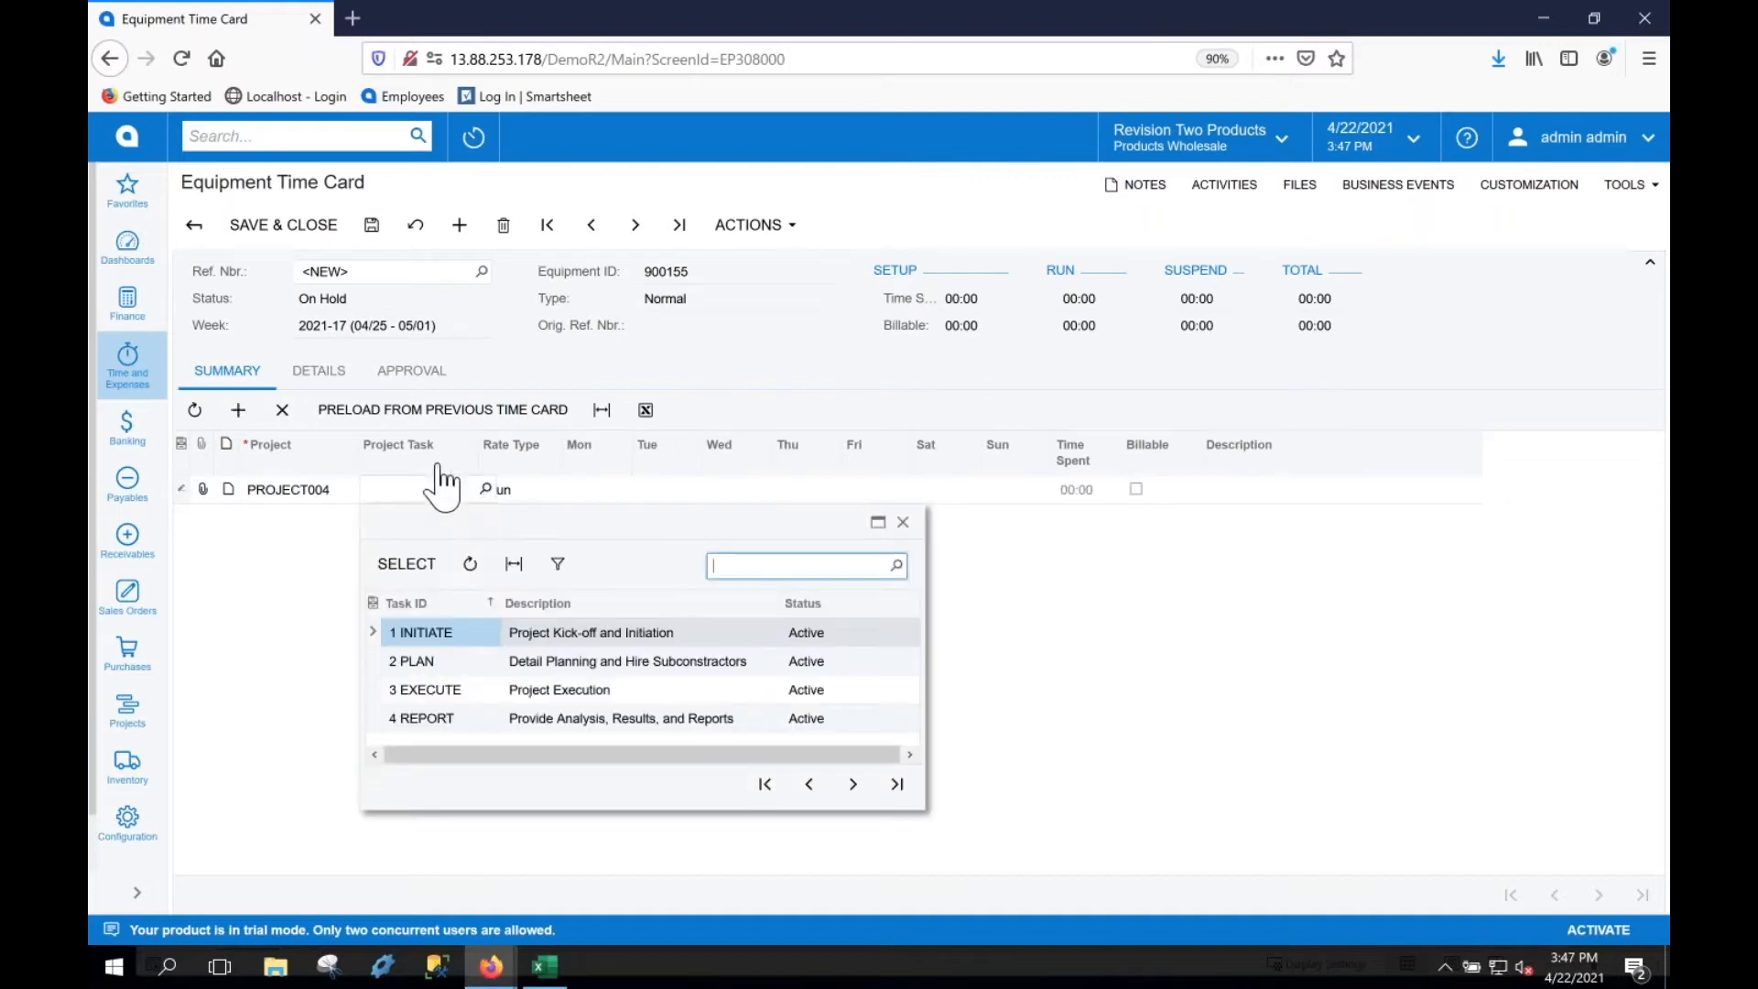
{"action": "double_click", "coordinate": [451, 689]}
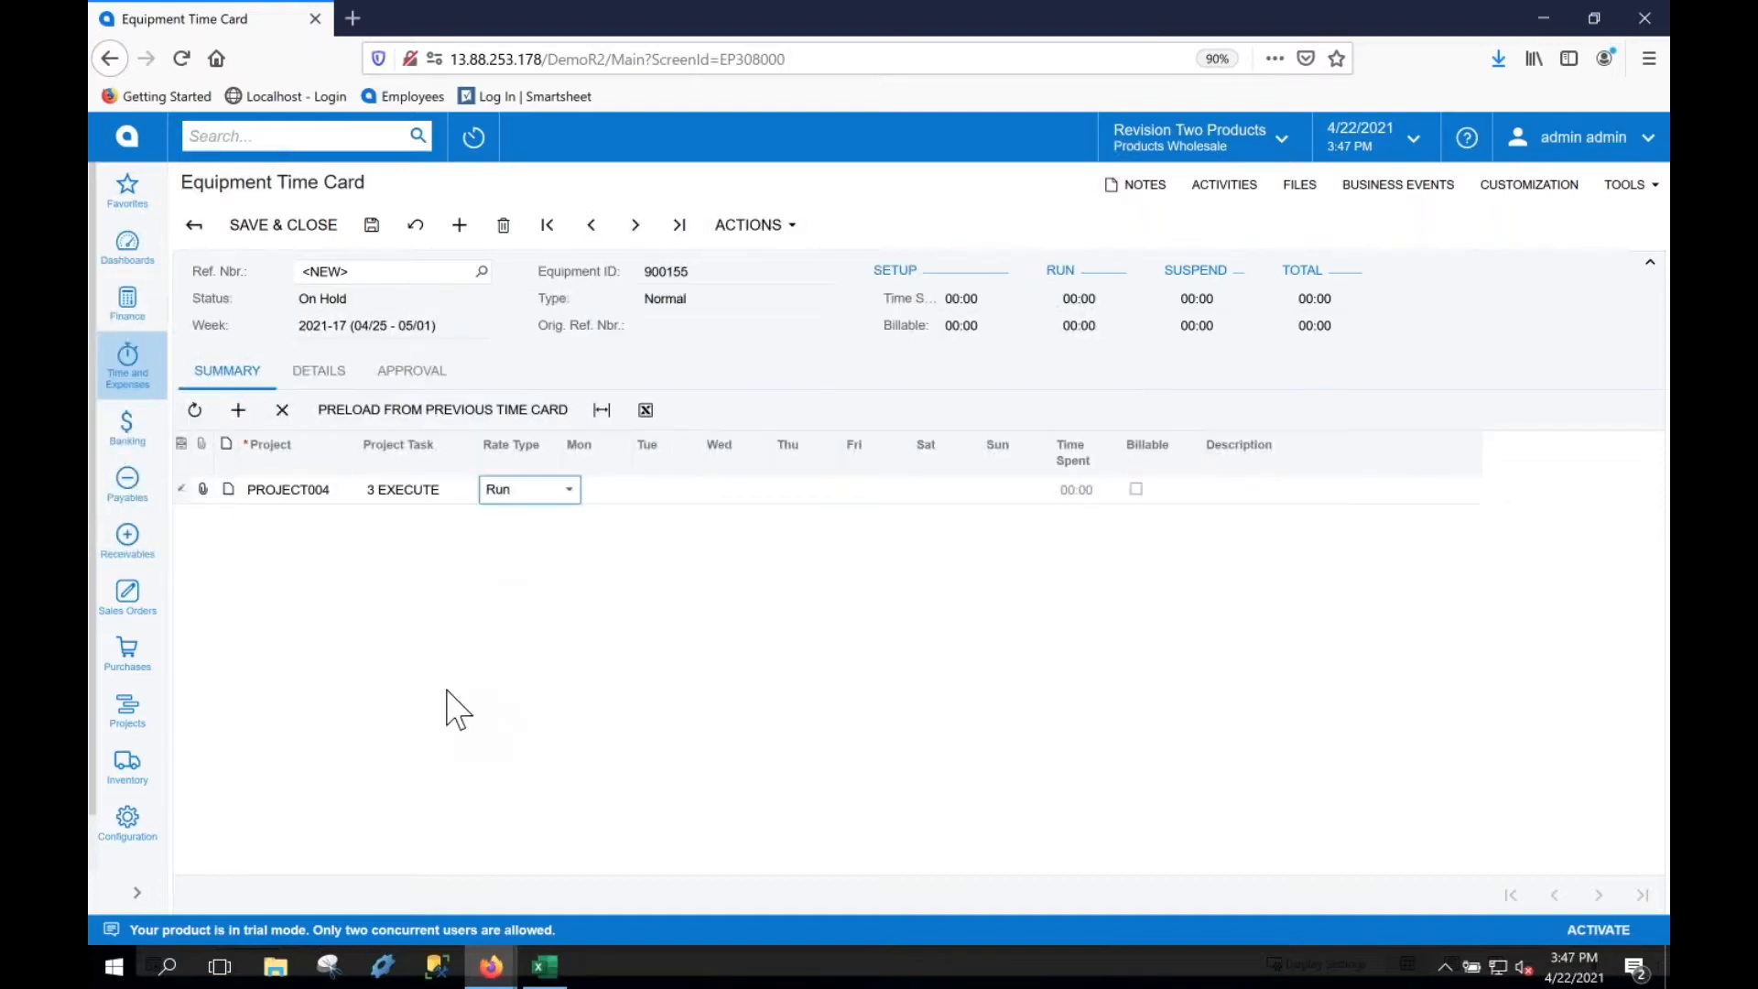
Enter run time of 02:45 for Monday and 03:00 each for Tuesday and Wednesday, and mark the line billable
{"action": "left_click", "coordinate": [604, 495]}
{"action": "left_click", "coordinate": [640, 491]}
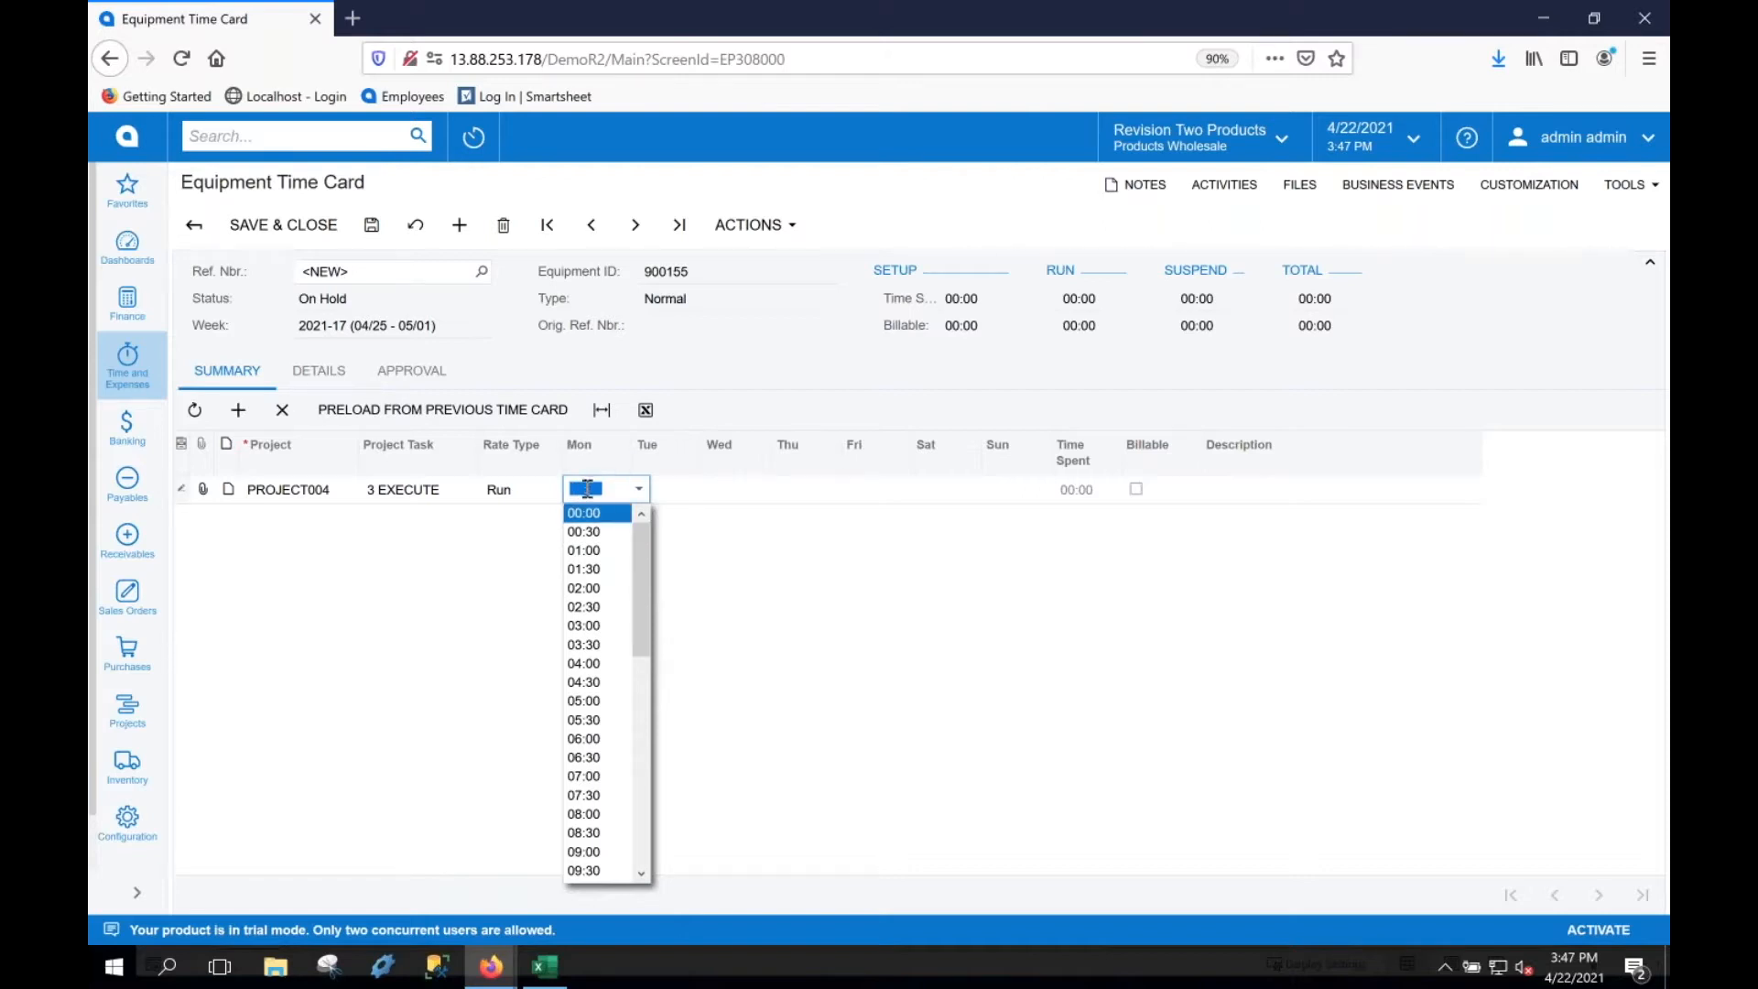
{"action": "key", "text": "BackSpace"}
{"action": "type", "text": "02:45"}
{"action": "key", "text": "Tab"}
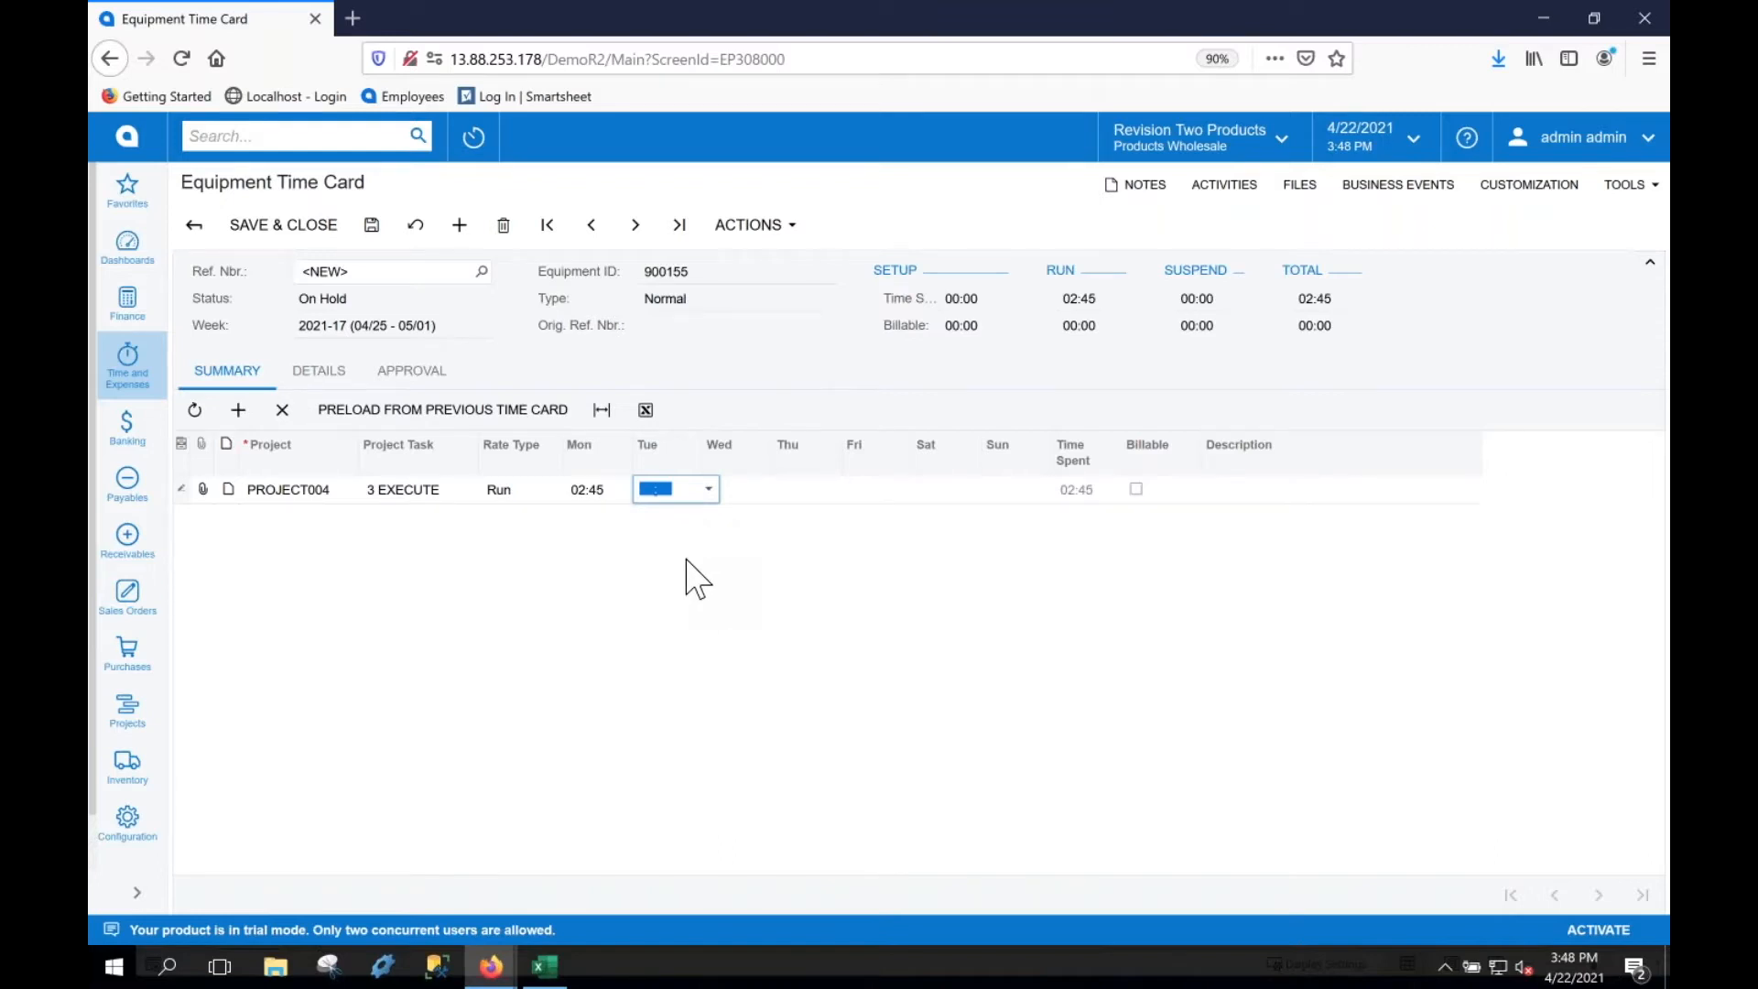
{"action": "type", "text": "0300"}
{"action": "key", "text": "Tab"}
{"action": "type", "text": "0300"}
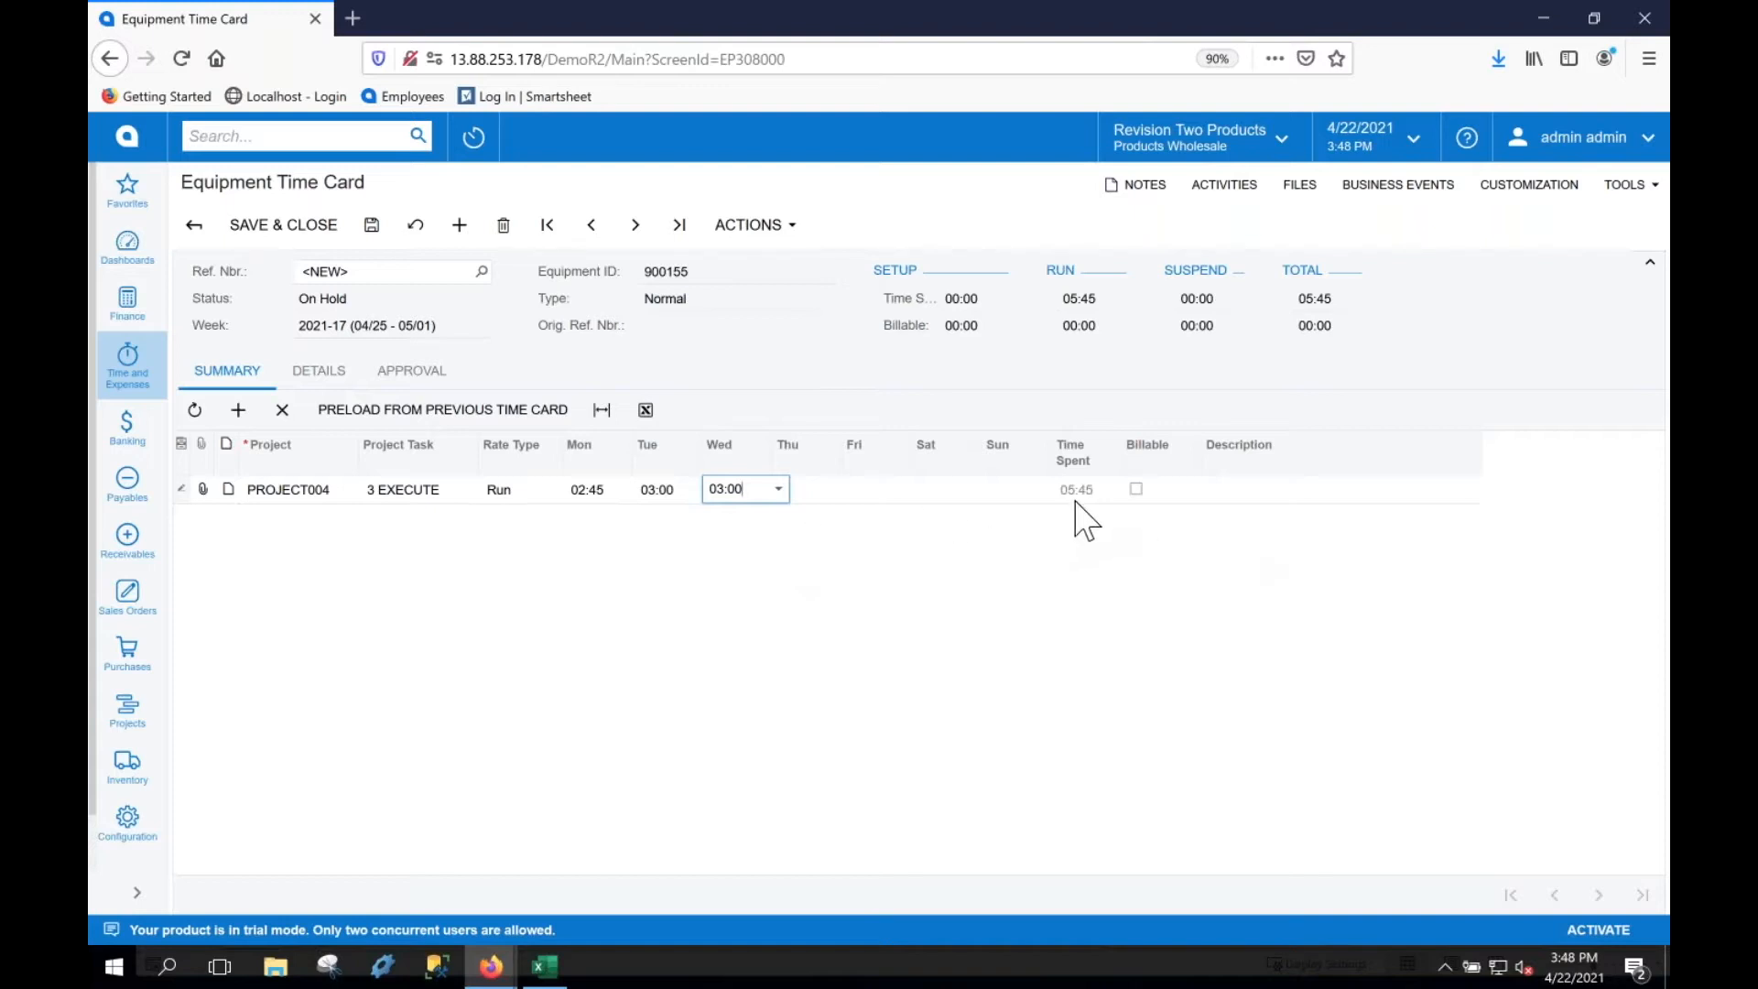
{"action": "left_click", "coordinate": [1138, 490]}
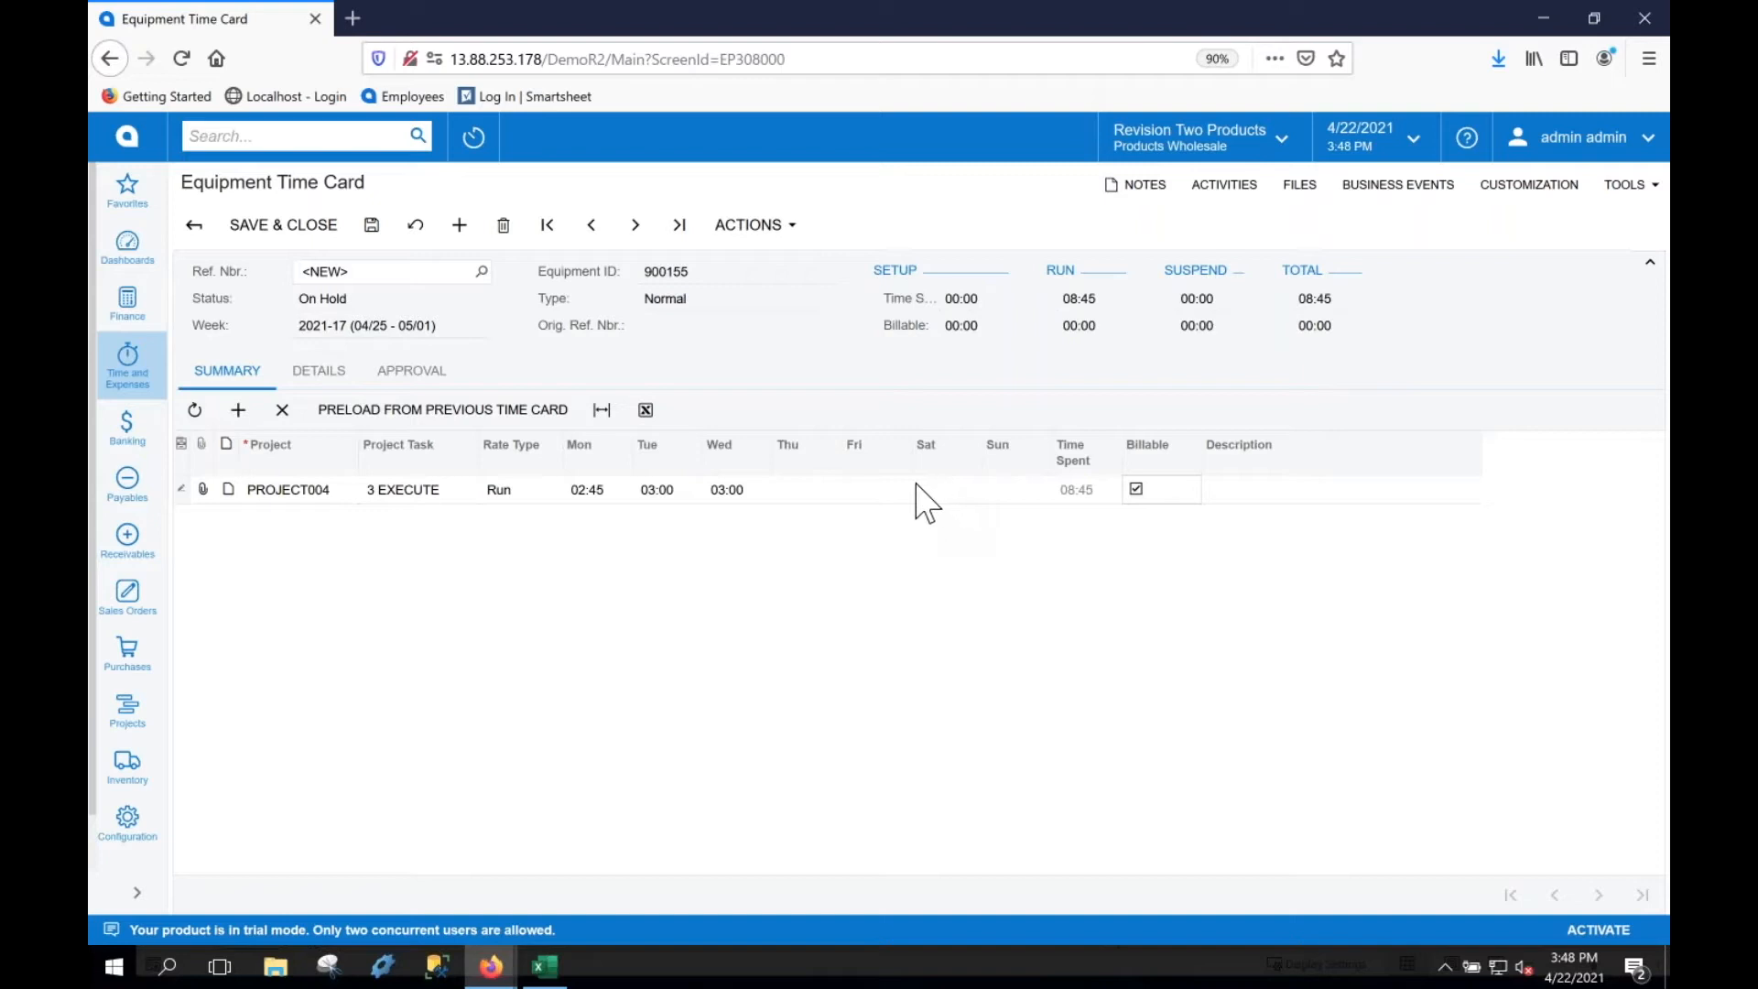
Save the equipment time card and submit it for approval
{"action": "left_click", "coordinate": [373, 228]}
{"action": "left_click", "coordinate": [764, 231]}
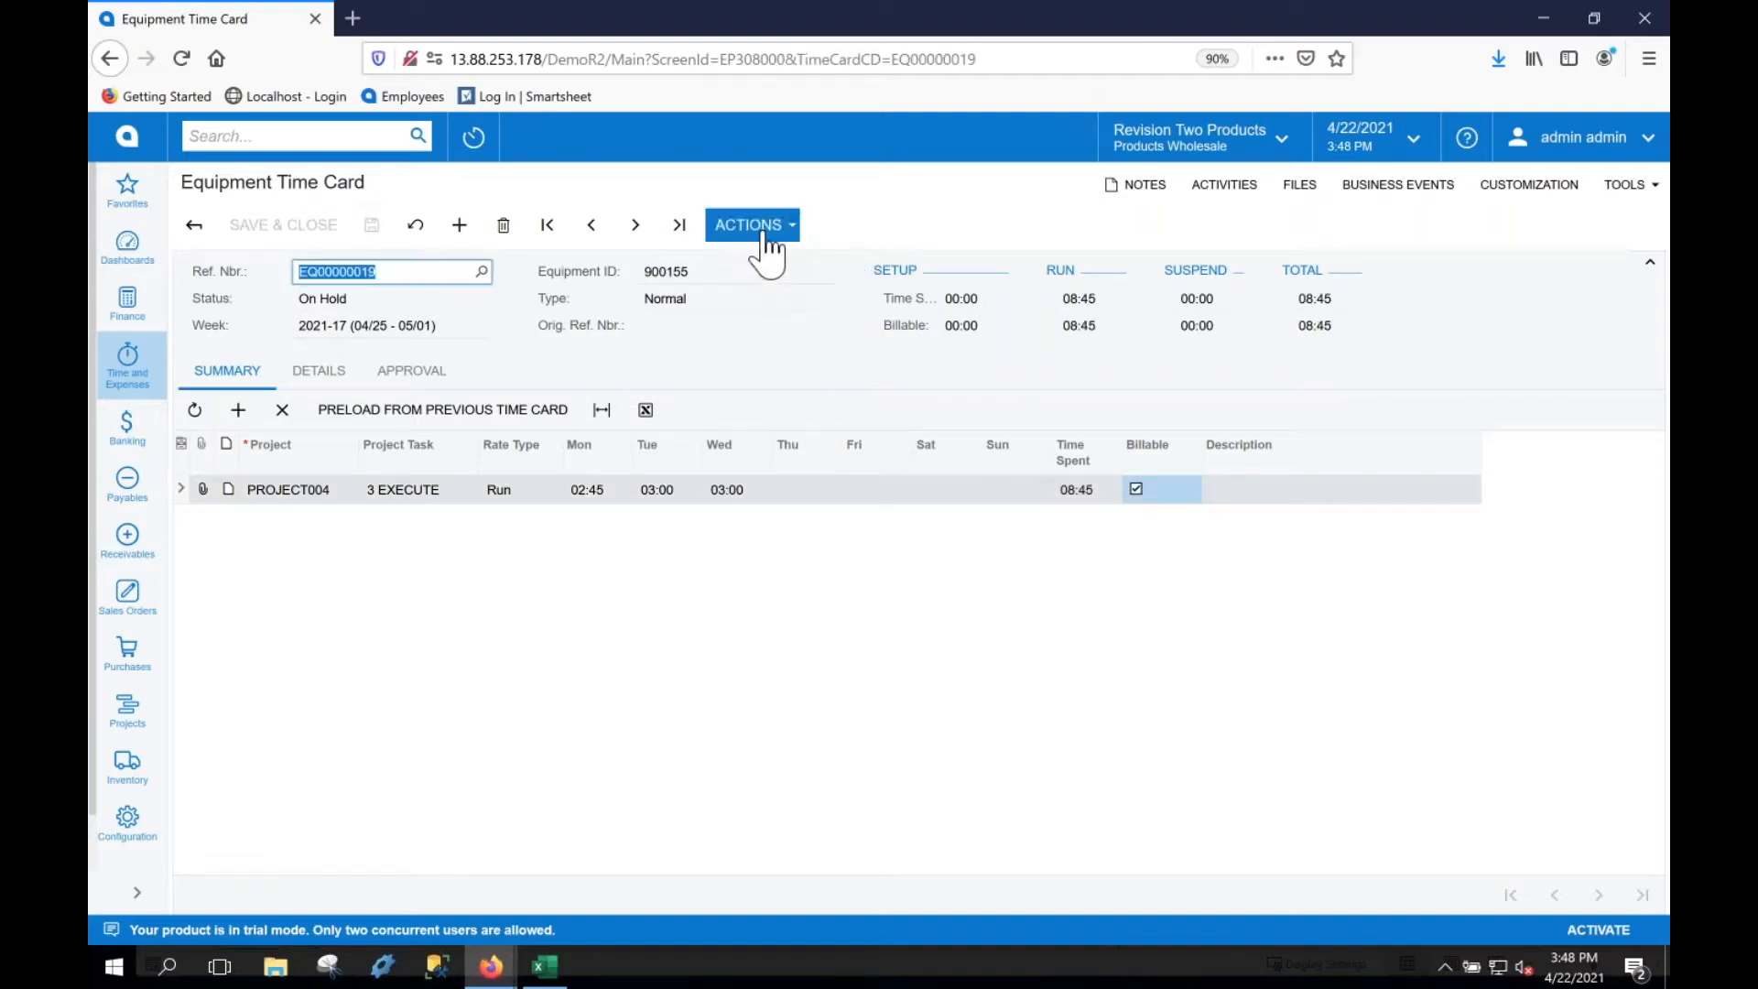
{"action": "left_click", "coordinate": [763, 236]}
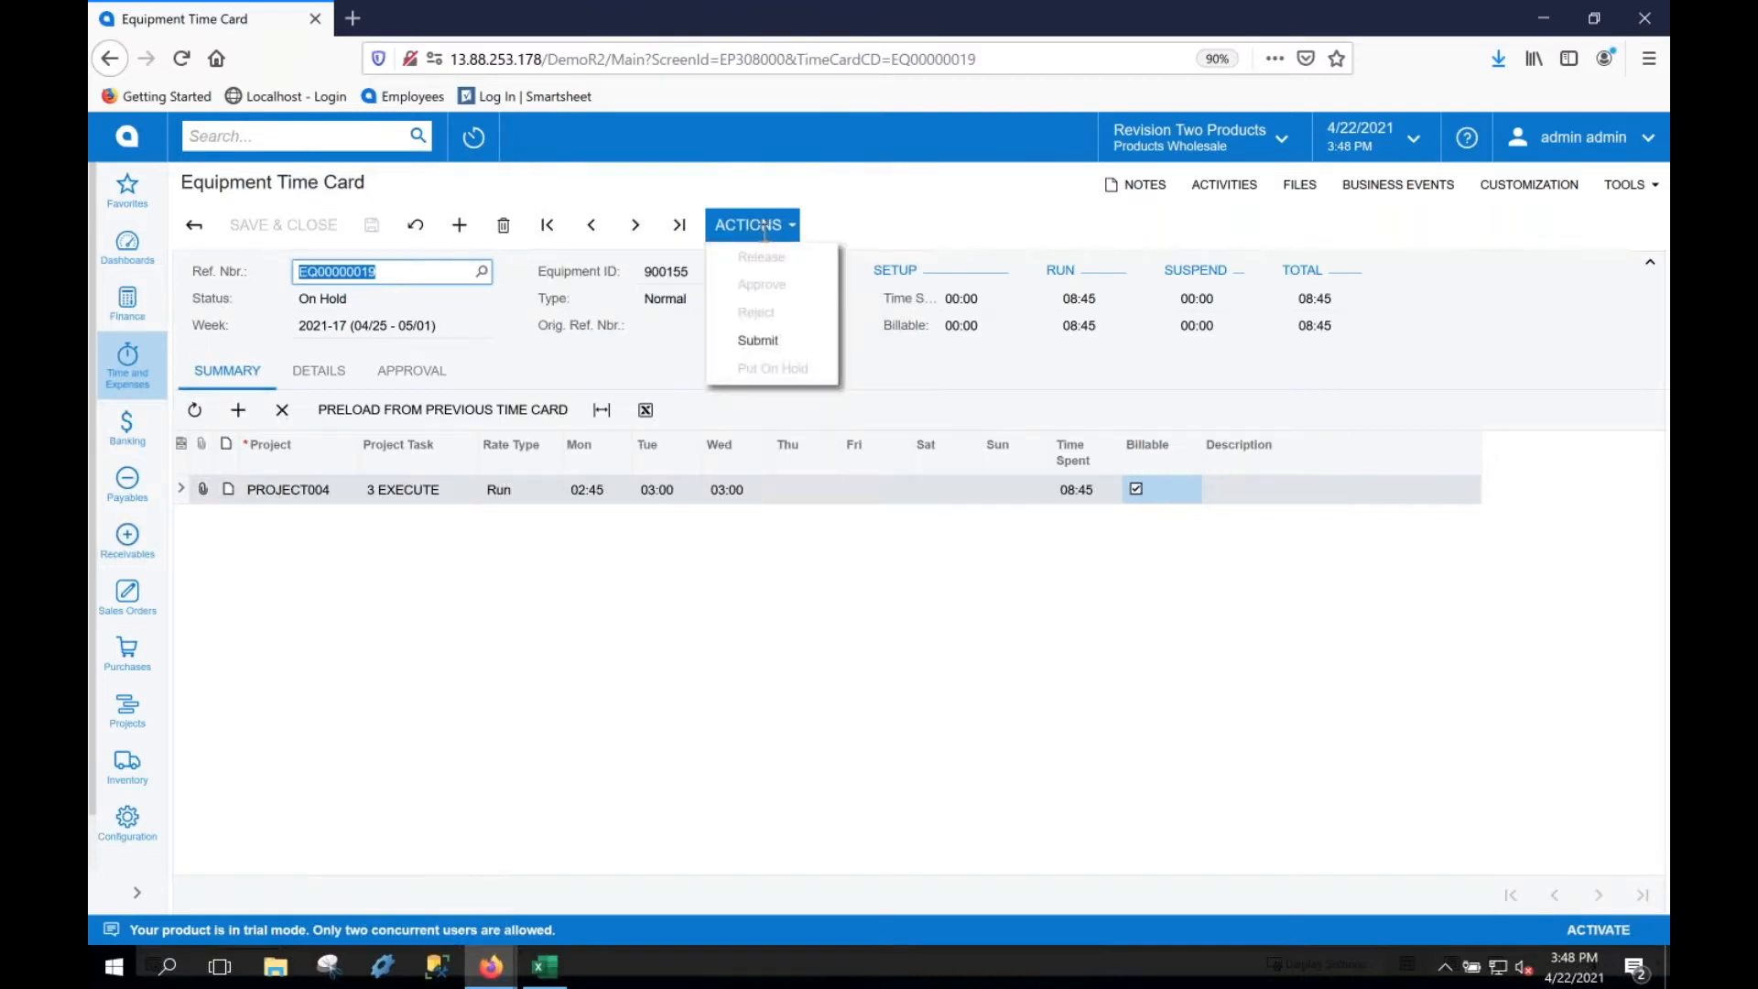
{"action": "left_click", "coordinate": [768, 348]}
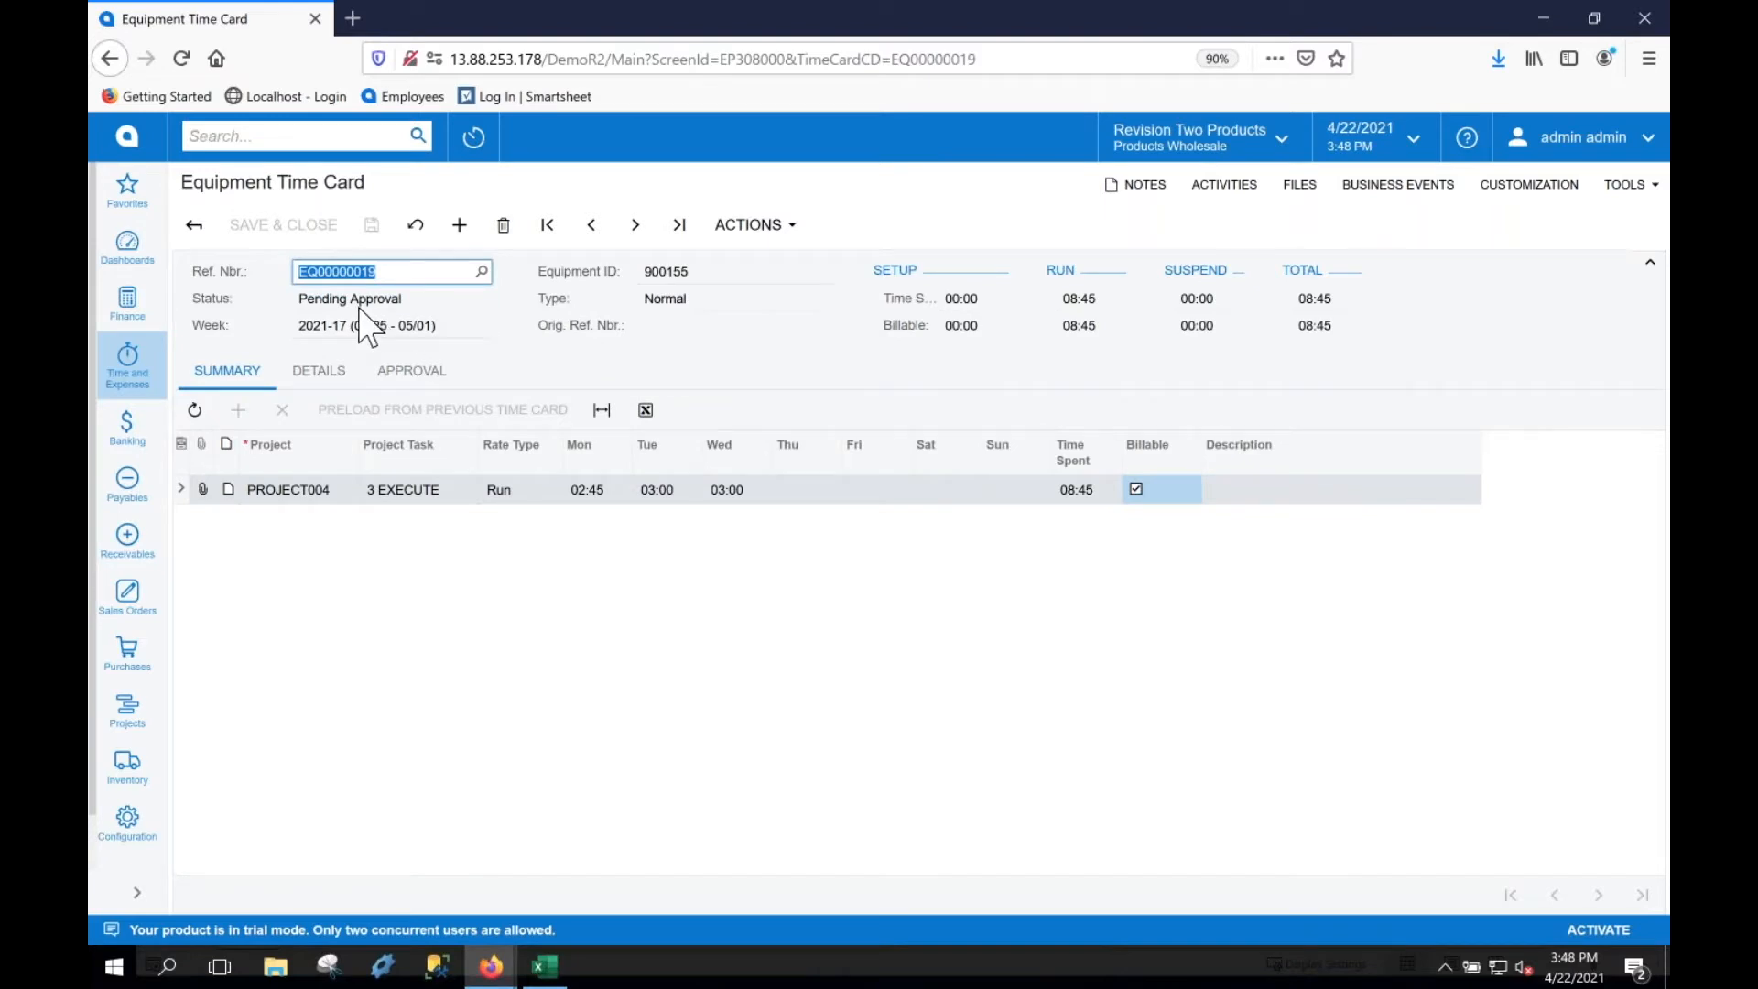
Approve the equipment time card after checking its approval assignment, and release it
{"action": "left_click", "coordinate": [425, 373]}
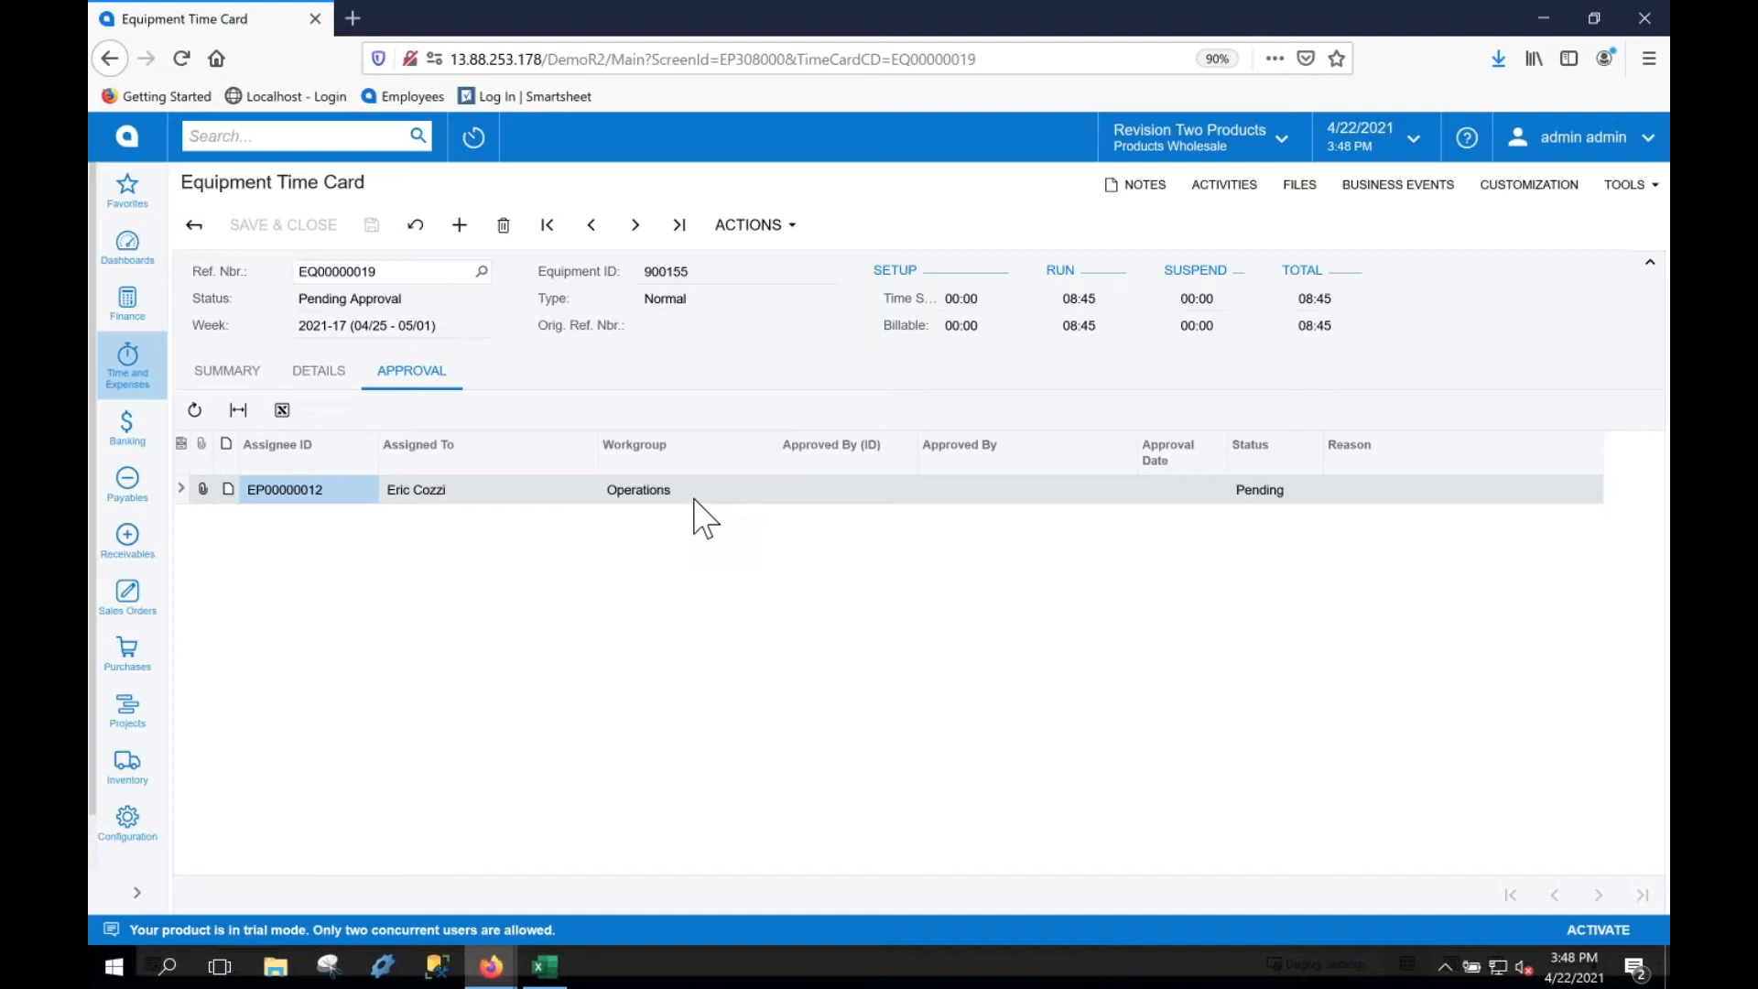
{"action": "left_click", "coordinate": [795, 236]}
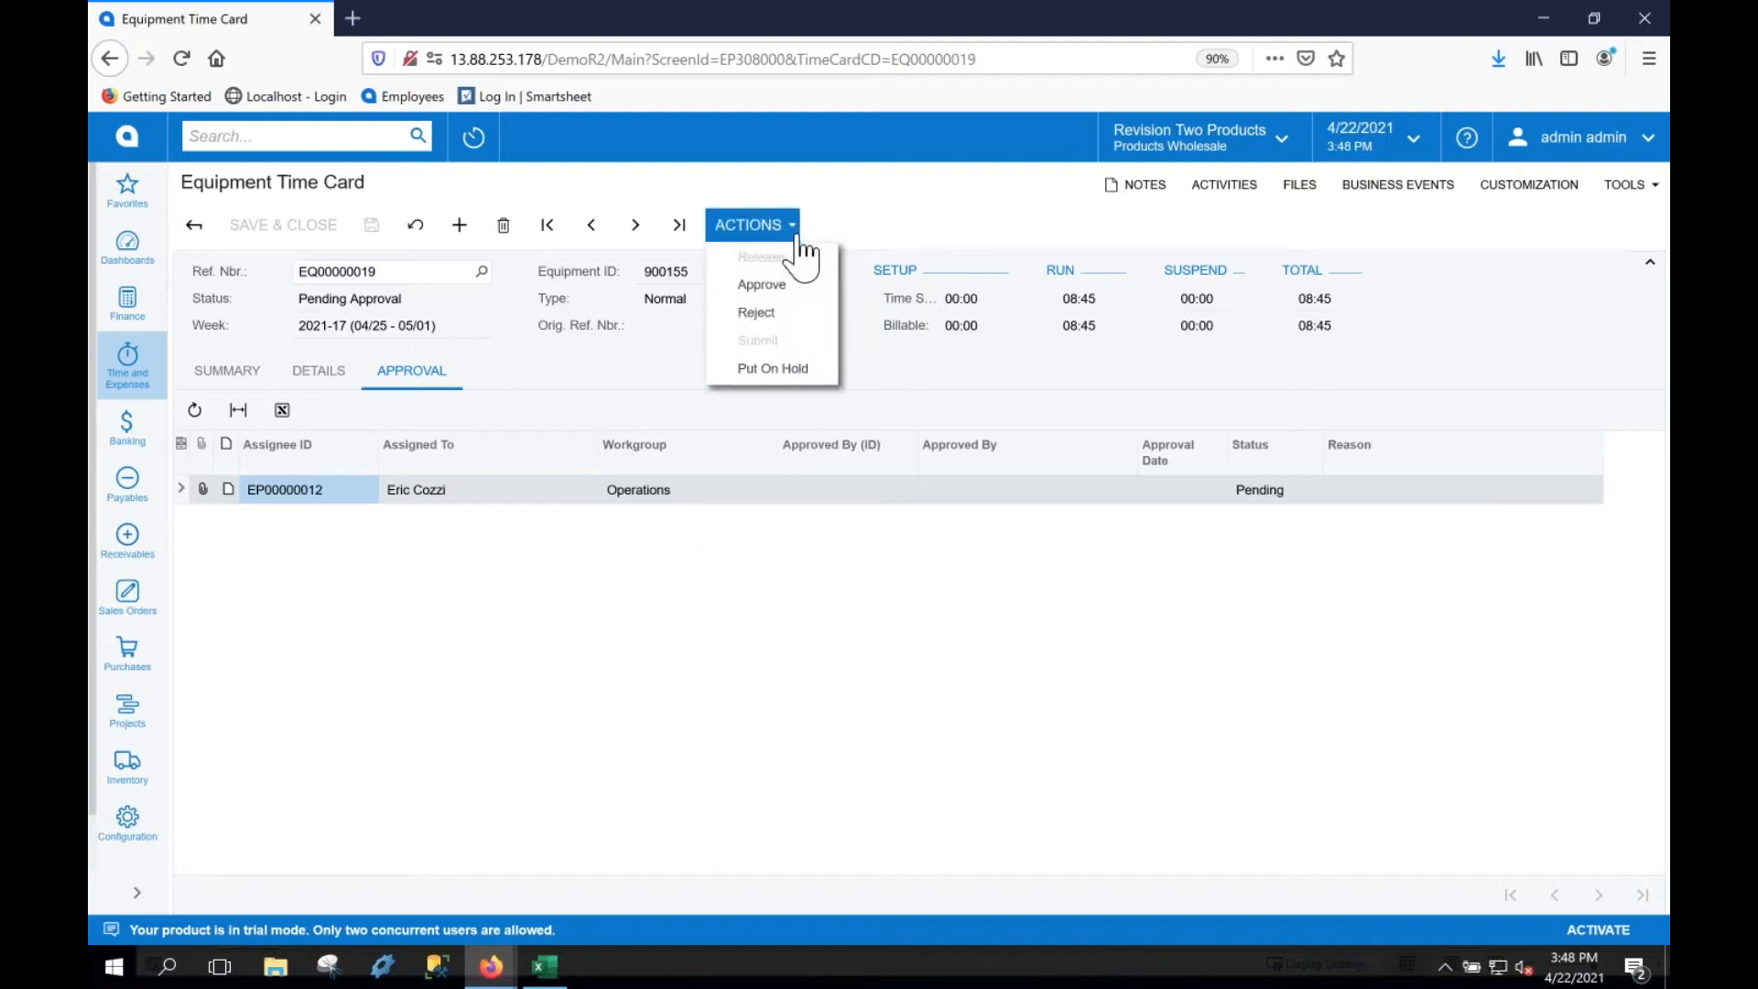
{"action": "left_click", "coordinate": [790, 287]}
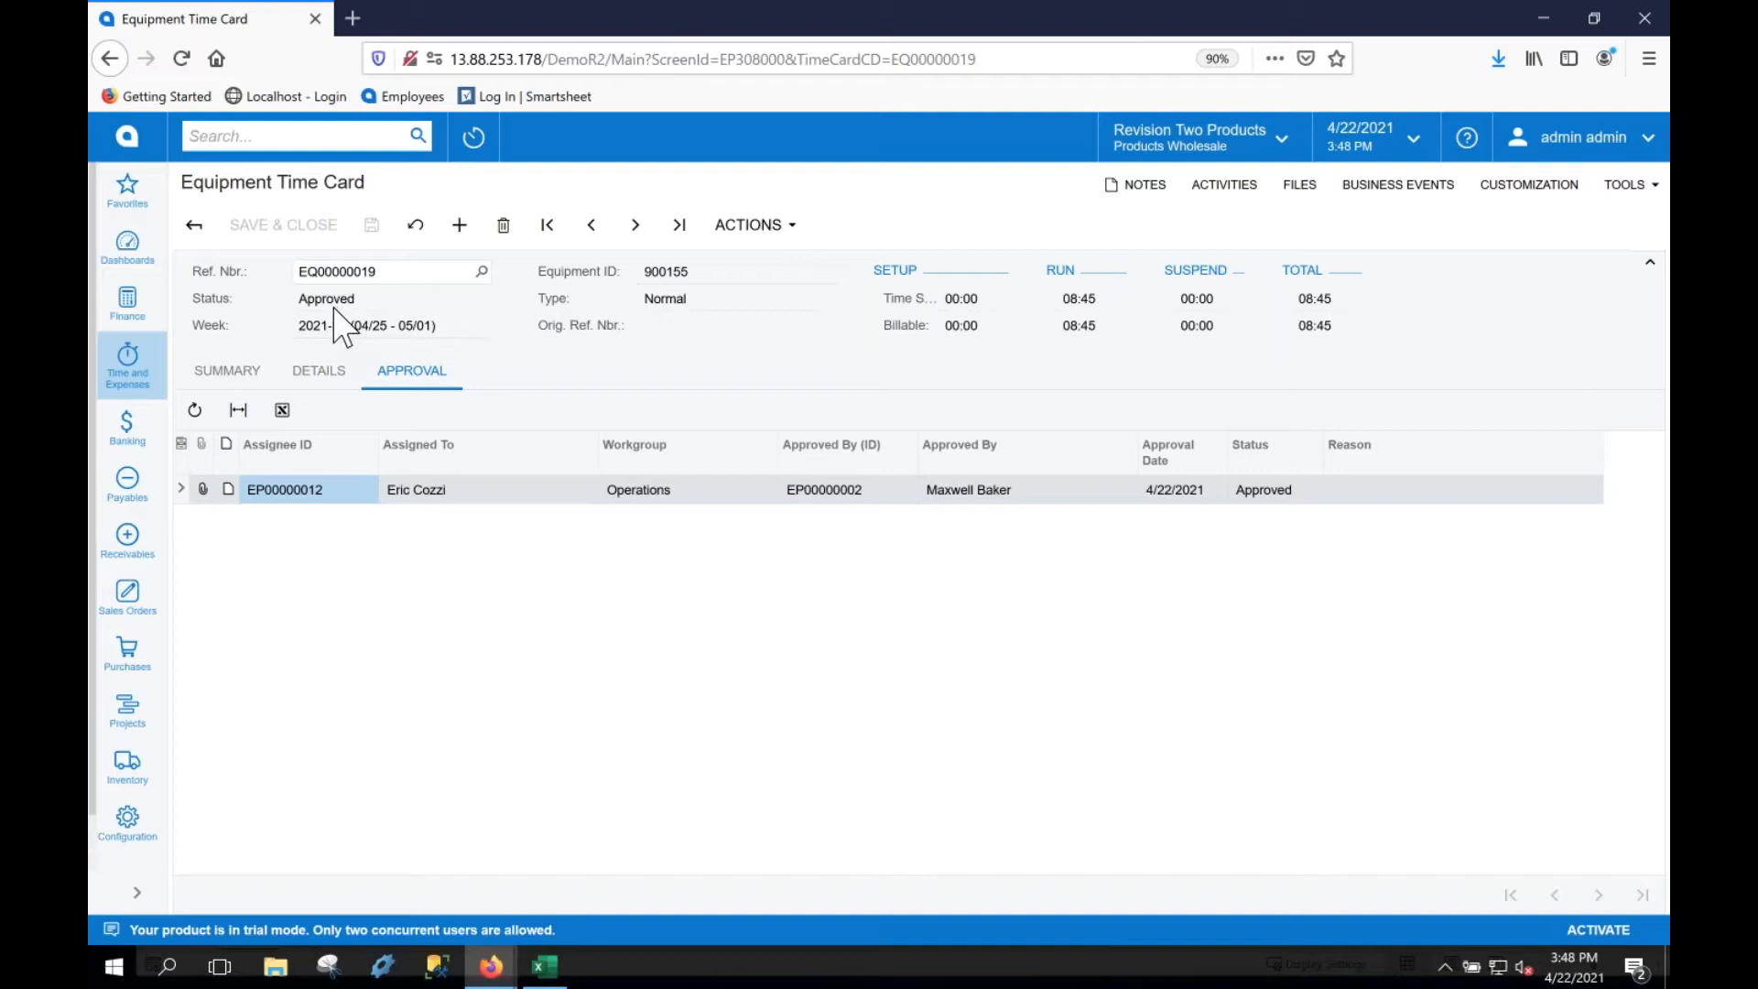
{"action": "left_click", "coordinate": [790, 234]}
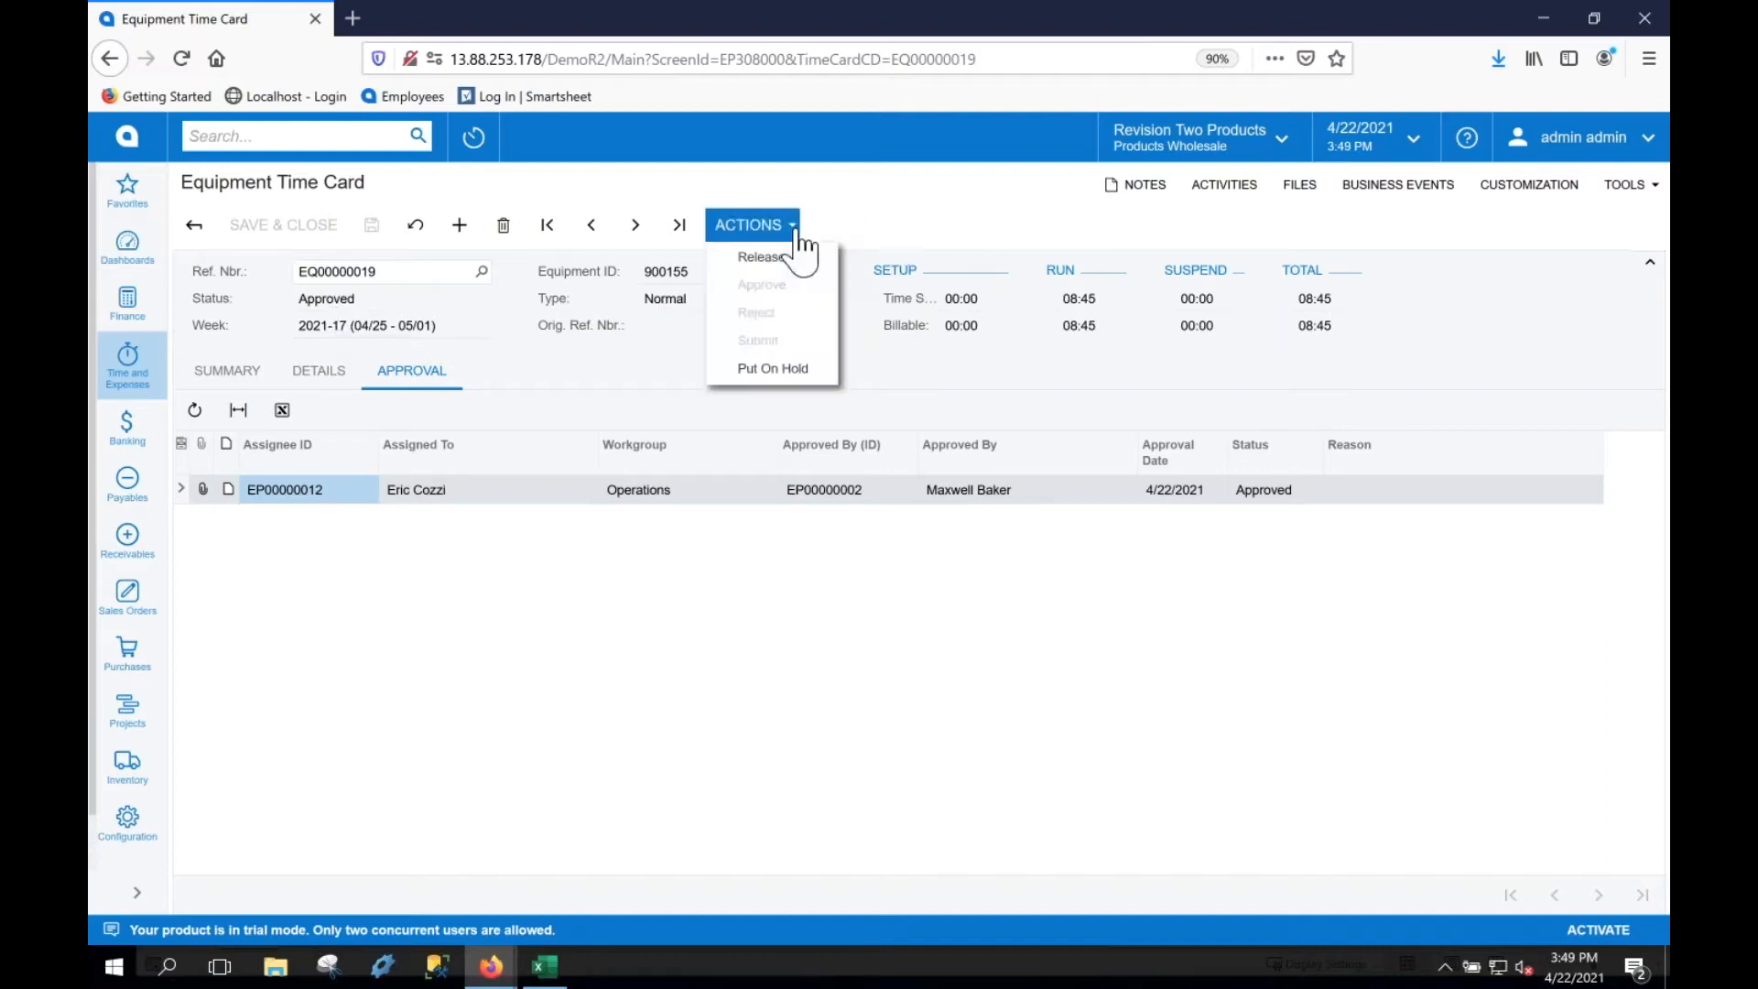
{"action": "left_click", "coordinate": [787, 258]}
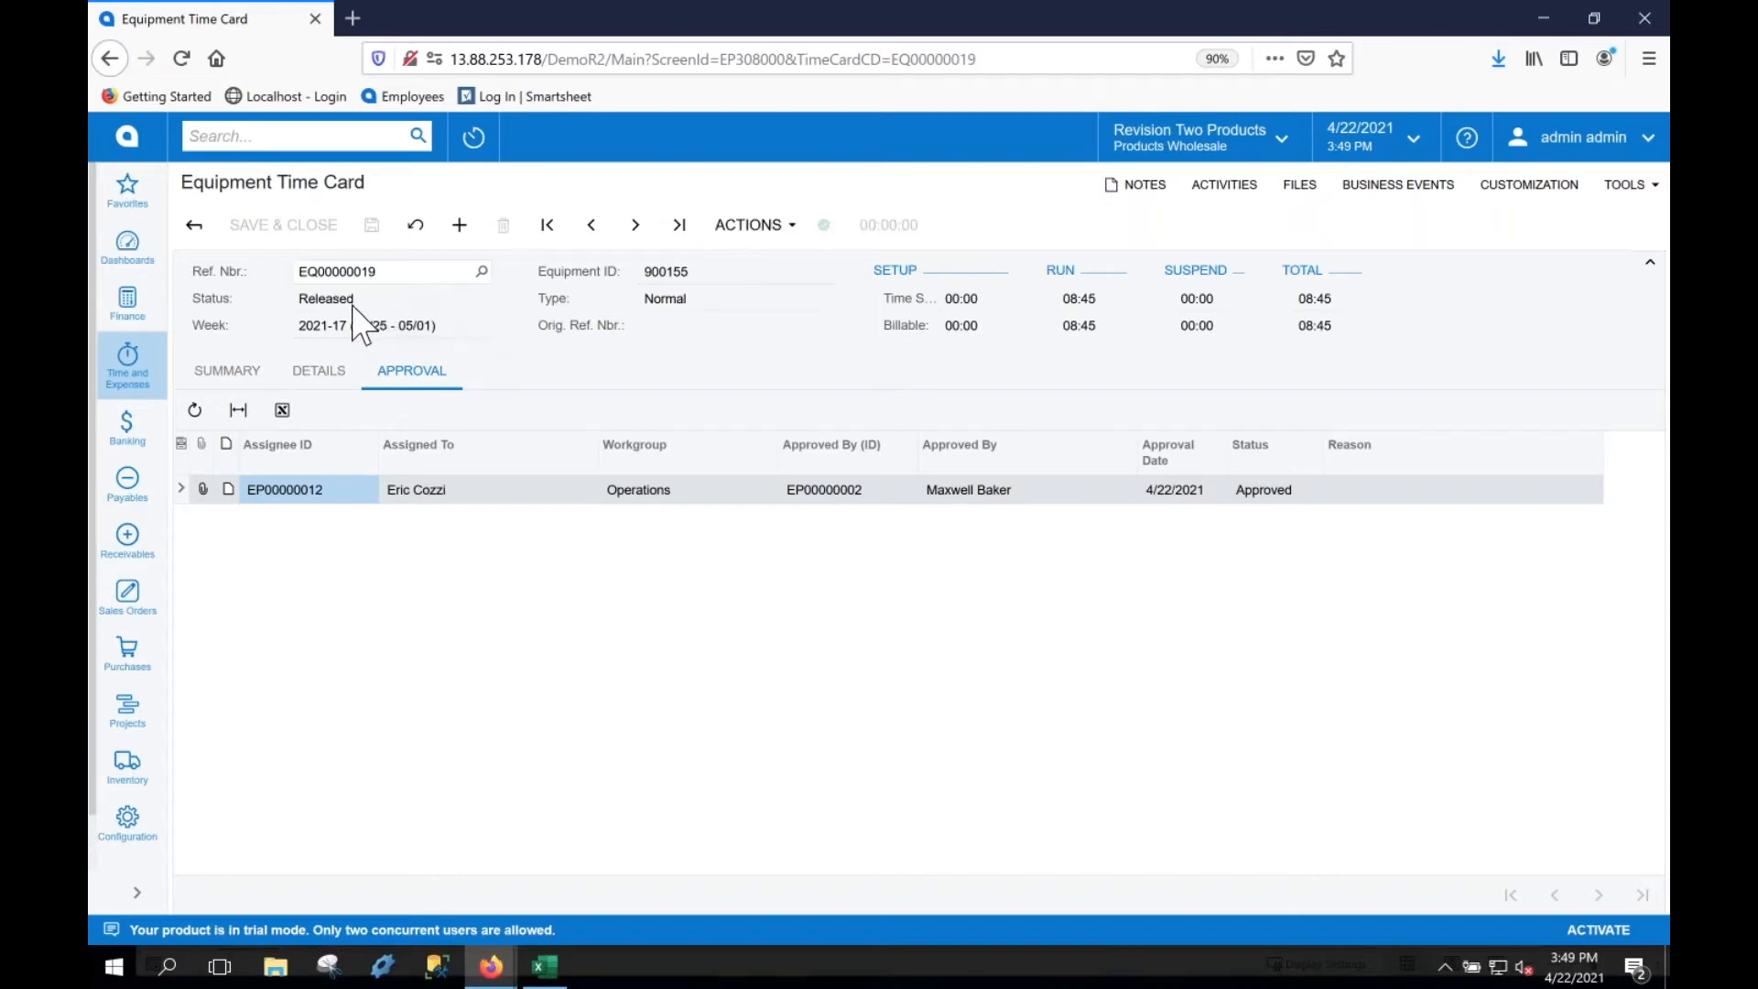
Create a new employee time card and set the employee's name in its header
{"action": "left_click", "coordinate": [144, 371]}
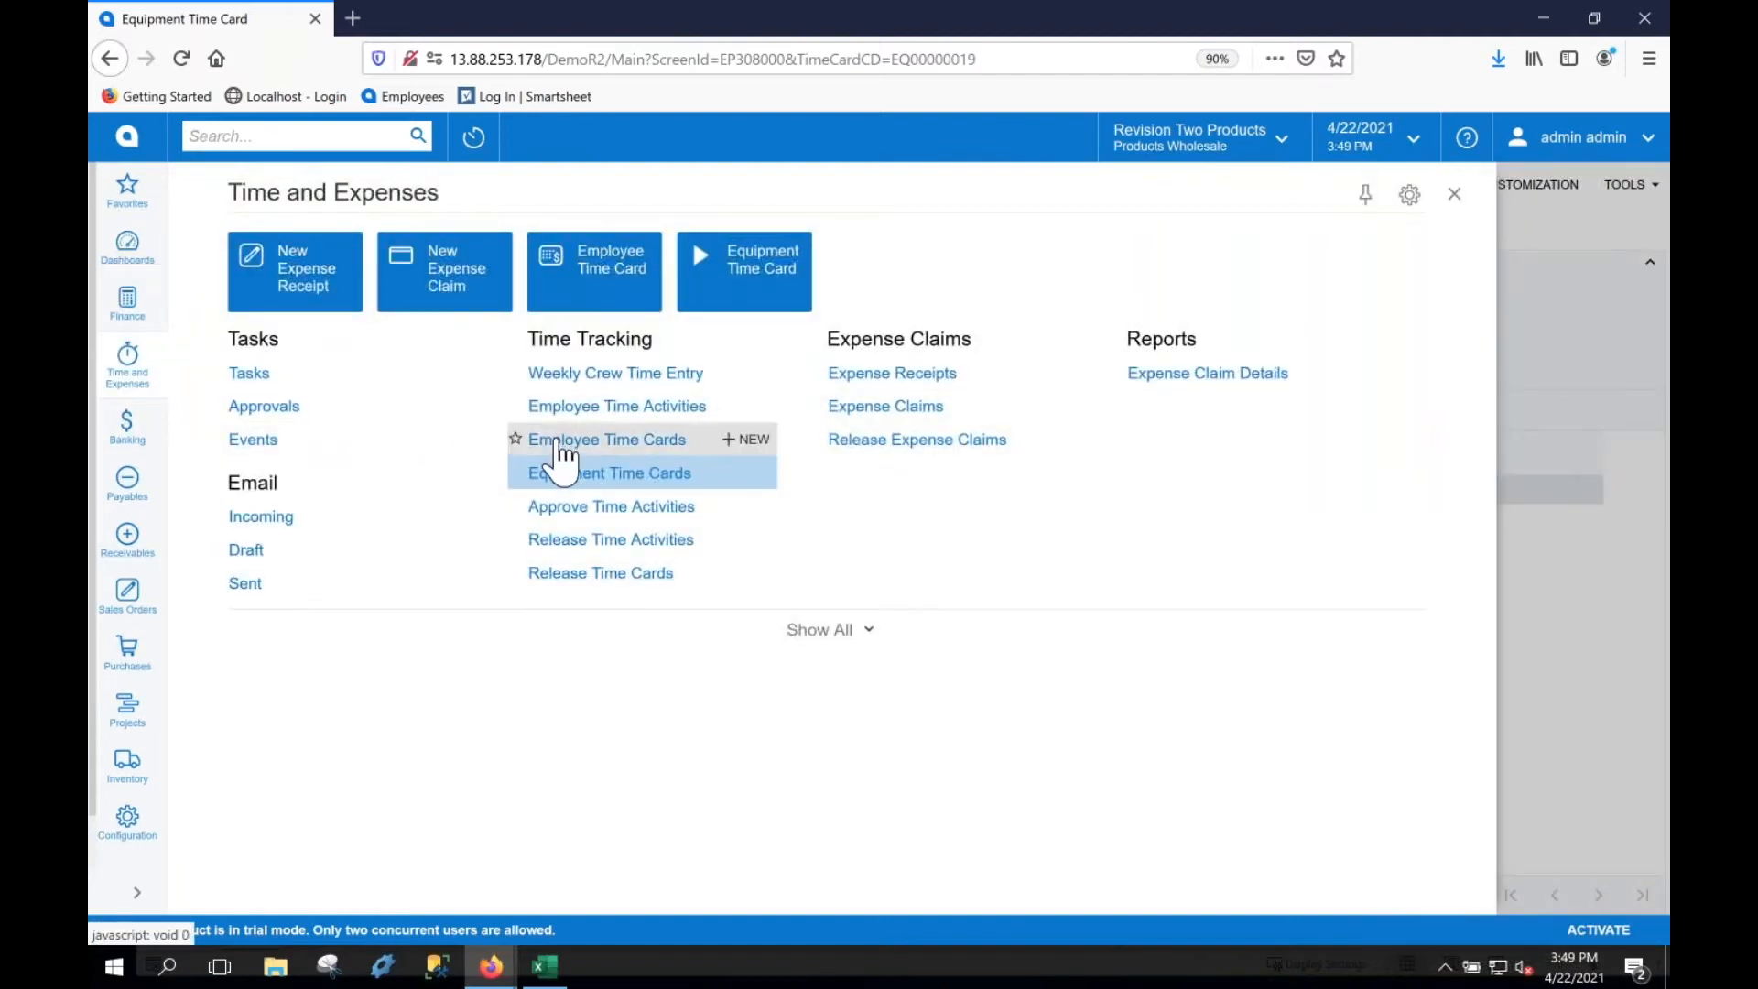
{"action": "left_click", "coordinate": [743, 444]}
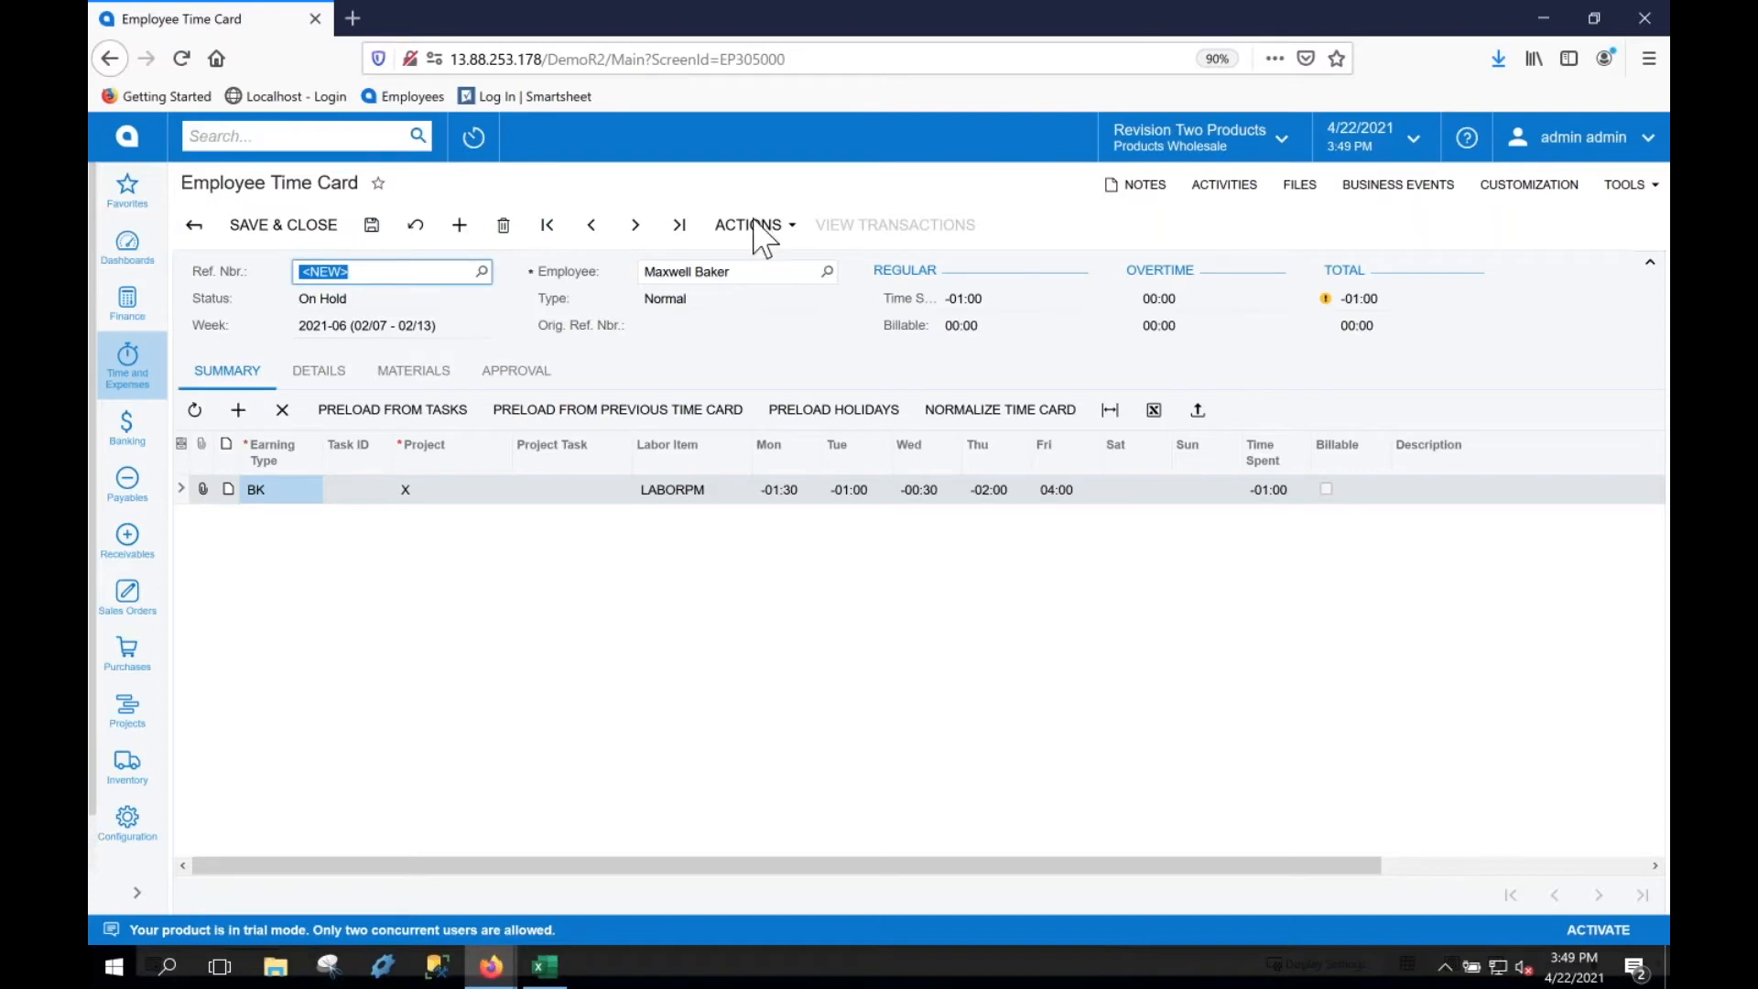
{"action": "left_click", "coordinate": [741, 277]}
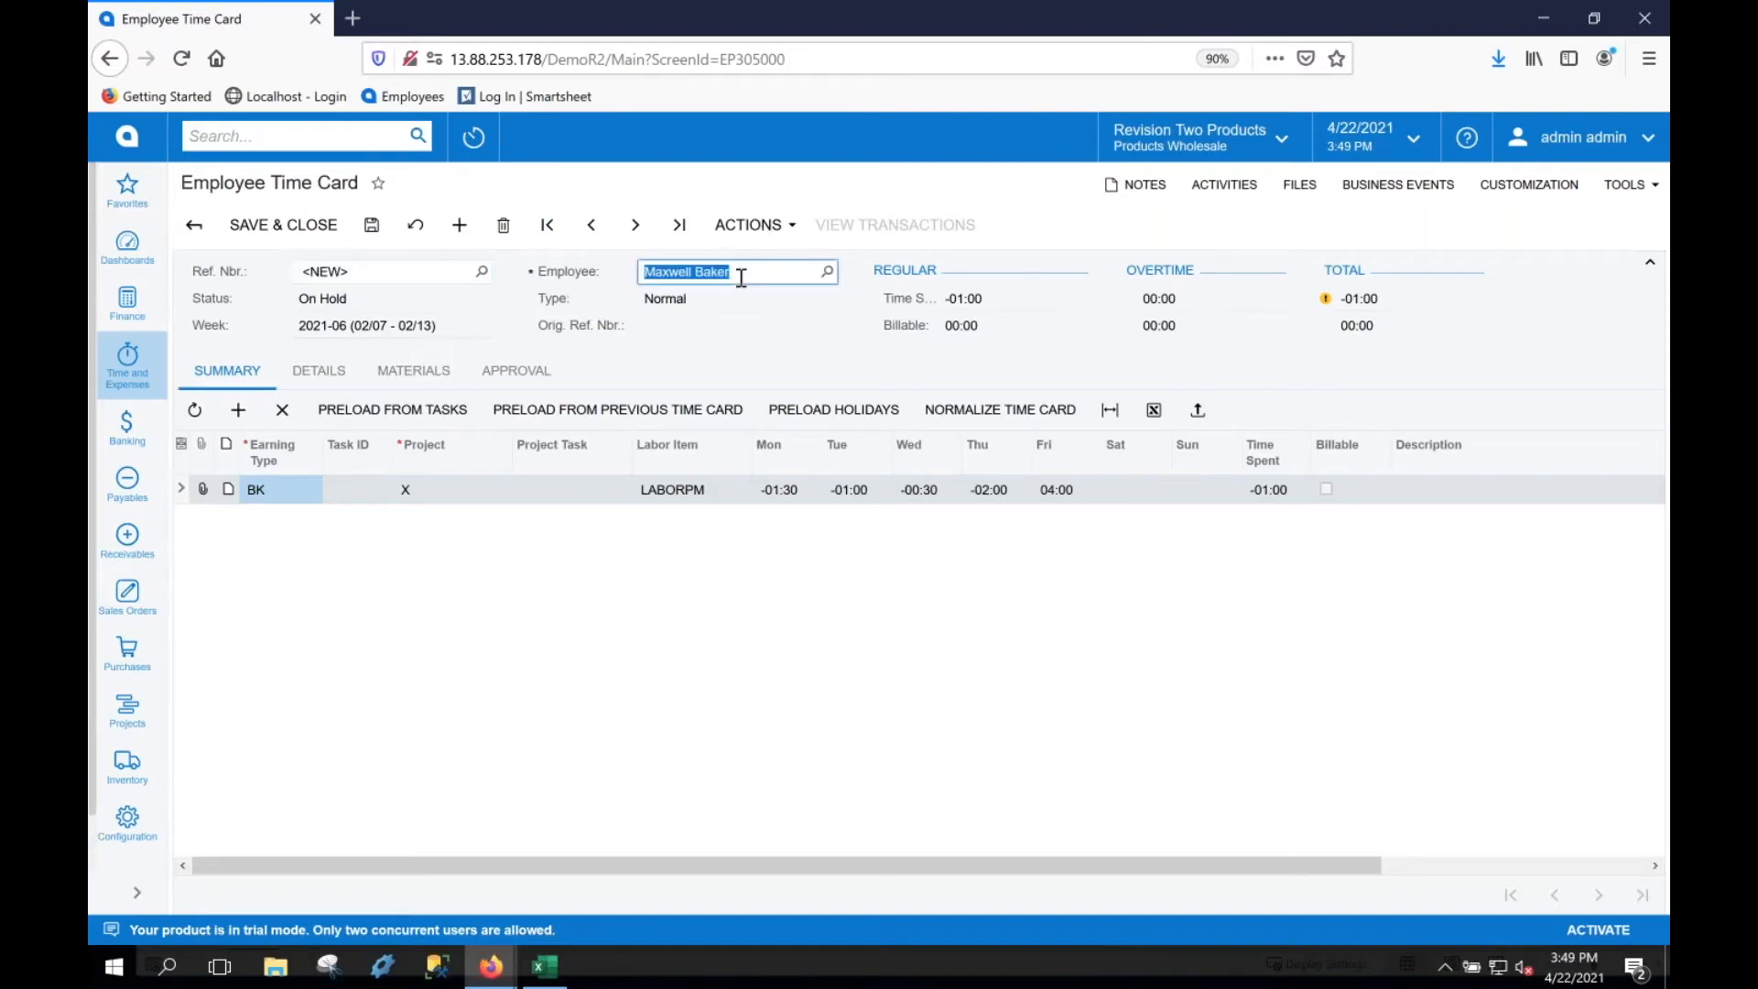
{"action": "type", "text": "david"}
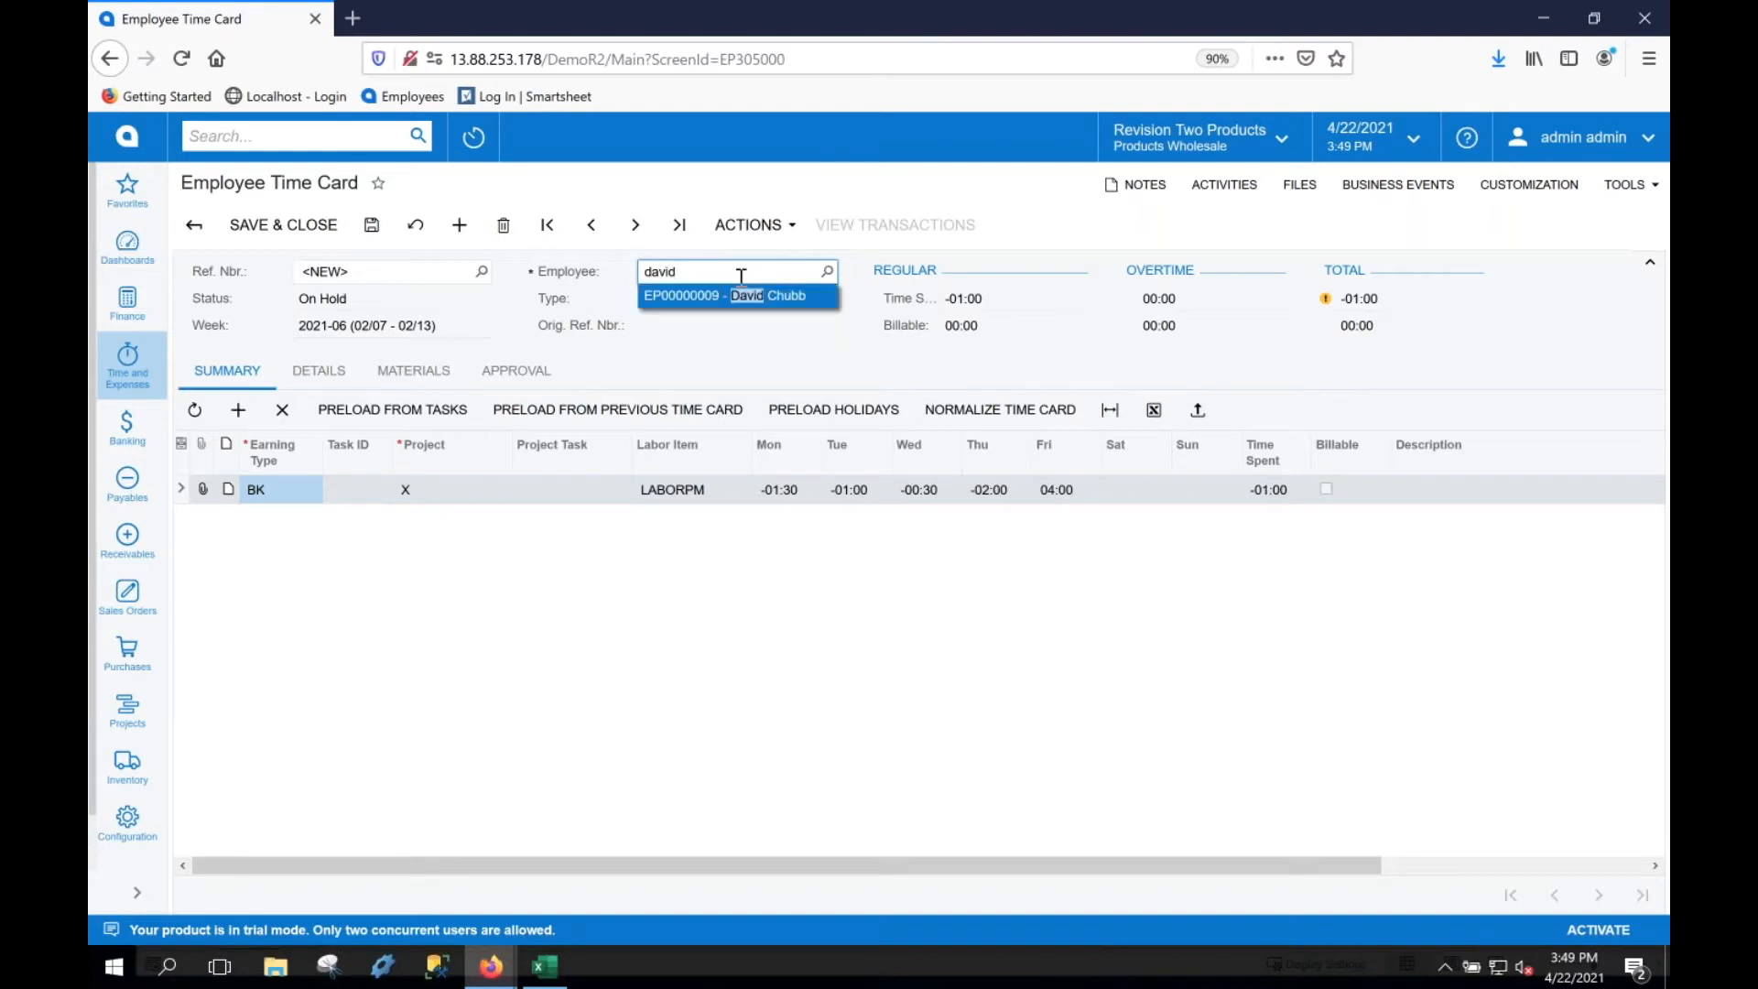
{"action": "key", "text": "Tab"}
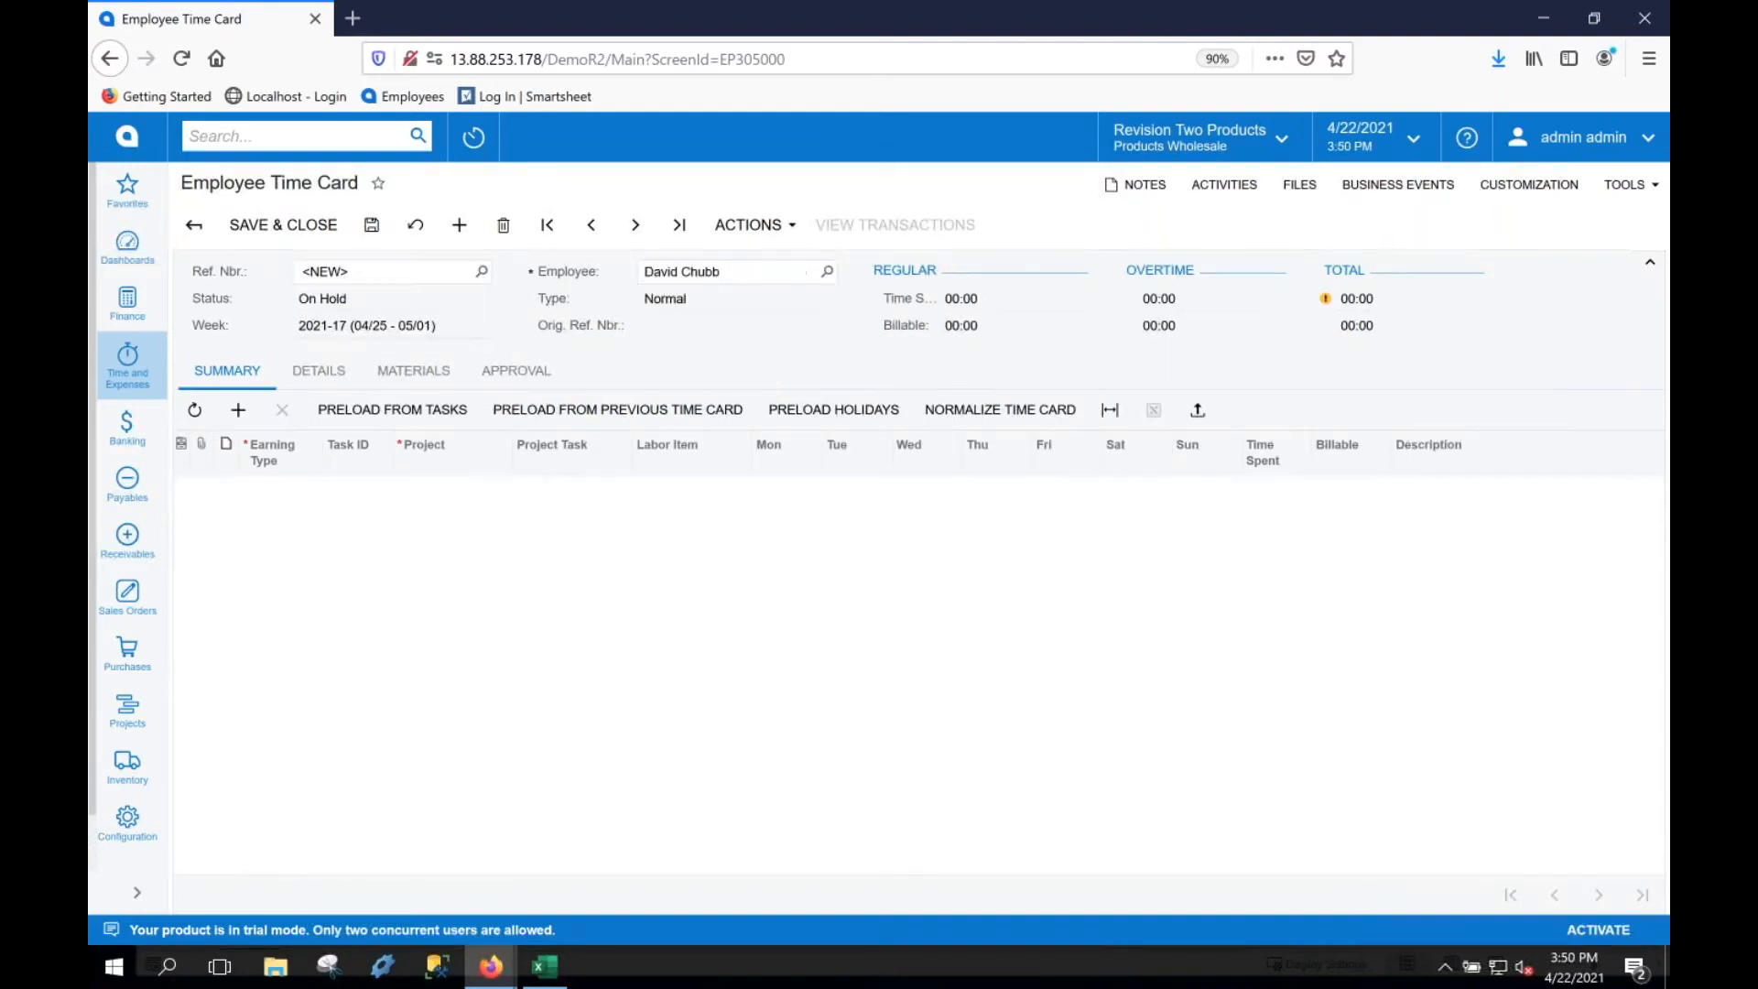
Add a regular-hours (RG) line to the employee time card for PROJECT004 with project task 3 EXECUTE
{"action": "left_click", "coordinate": [247, 426]}
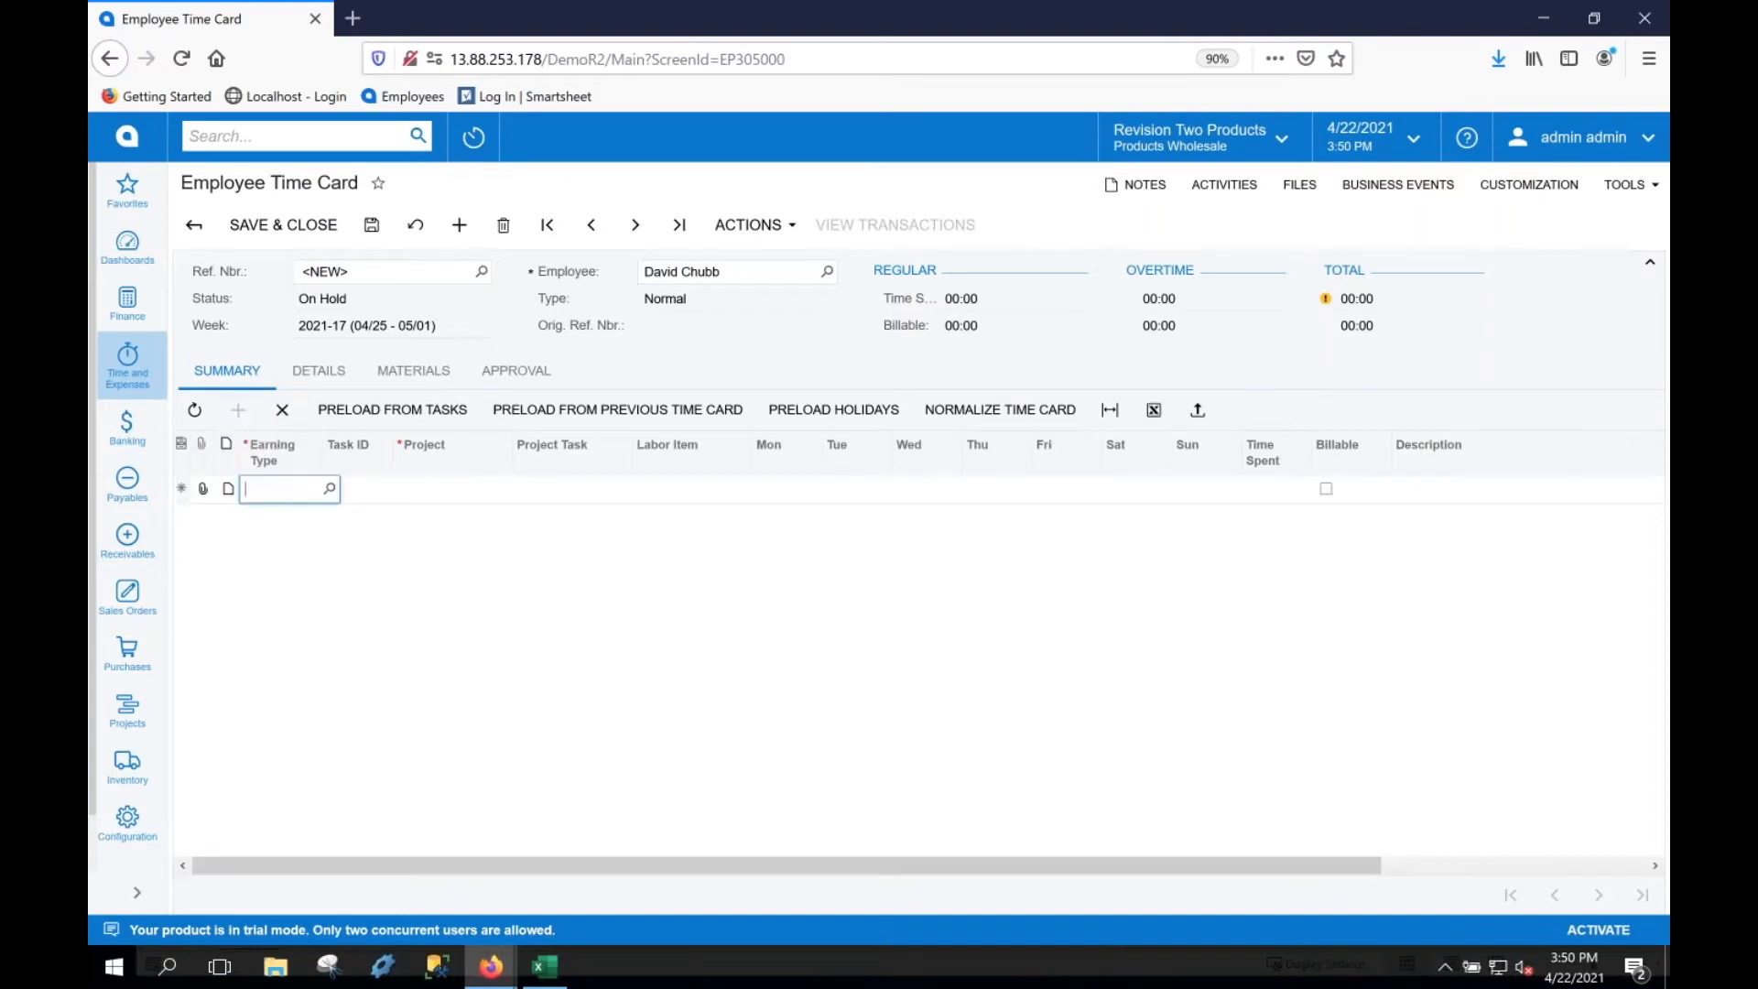
{"action": "left_click", "coordinate": [452, 492]}
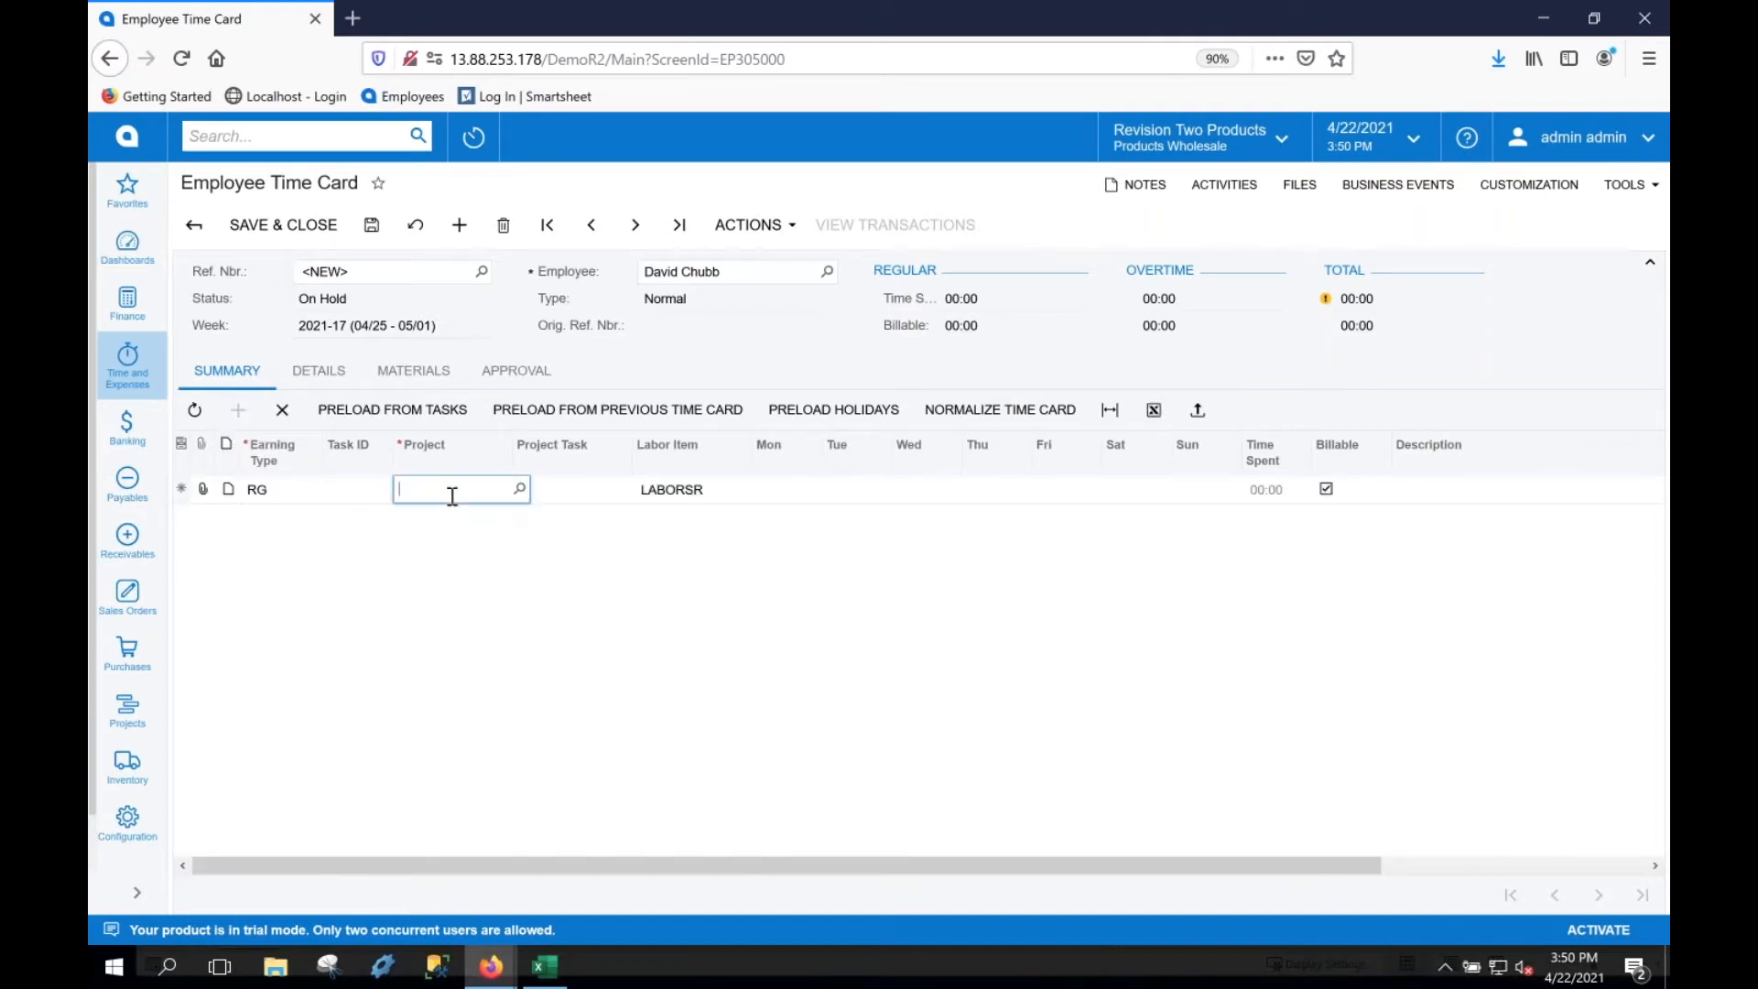
{"action": "type", "text": "project004"}
{"action": "key", "text": "Tab"}
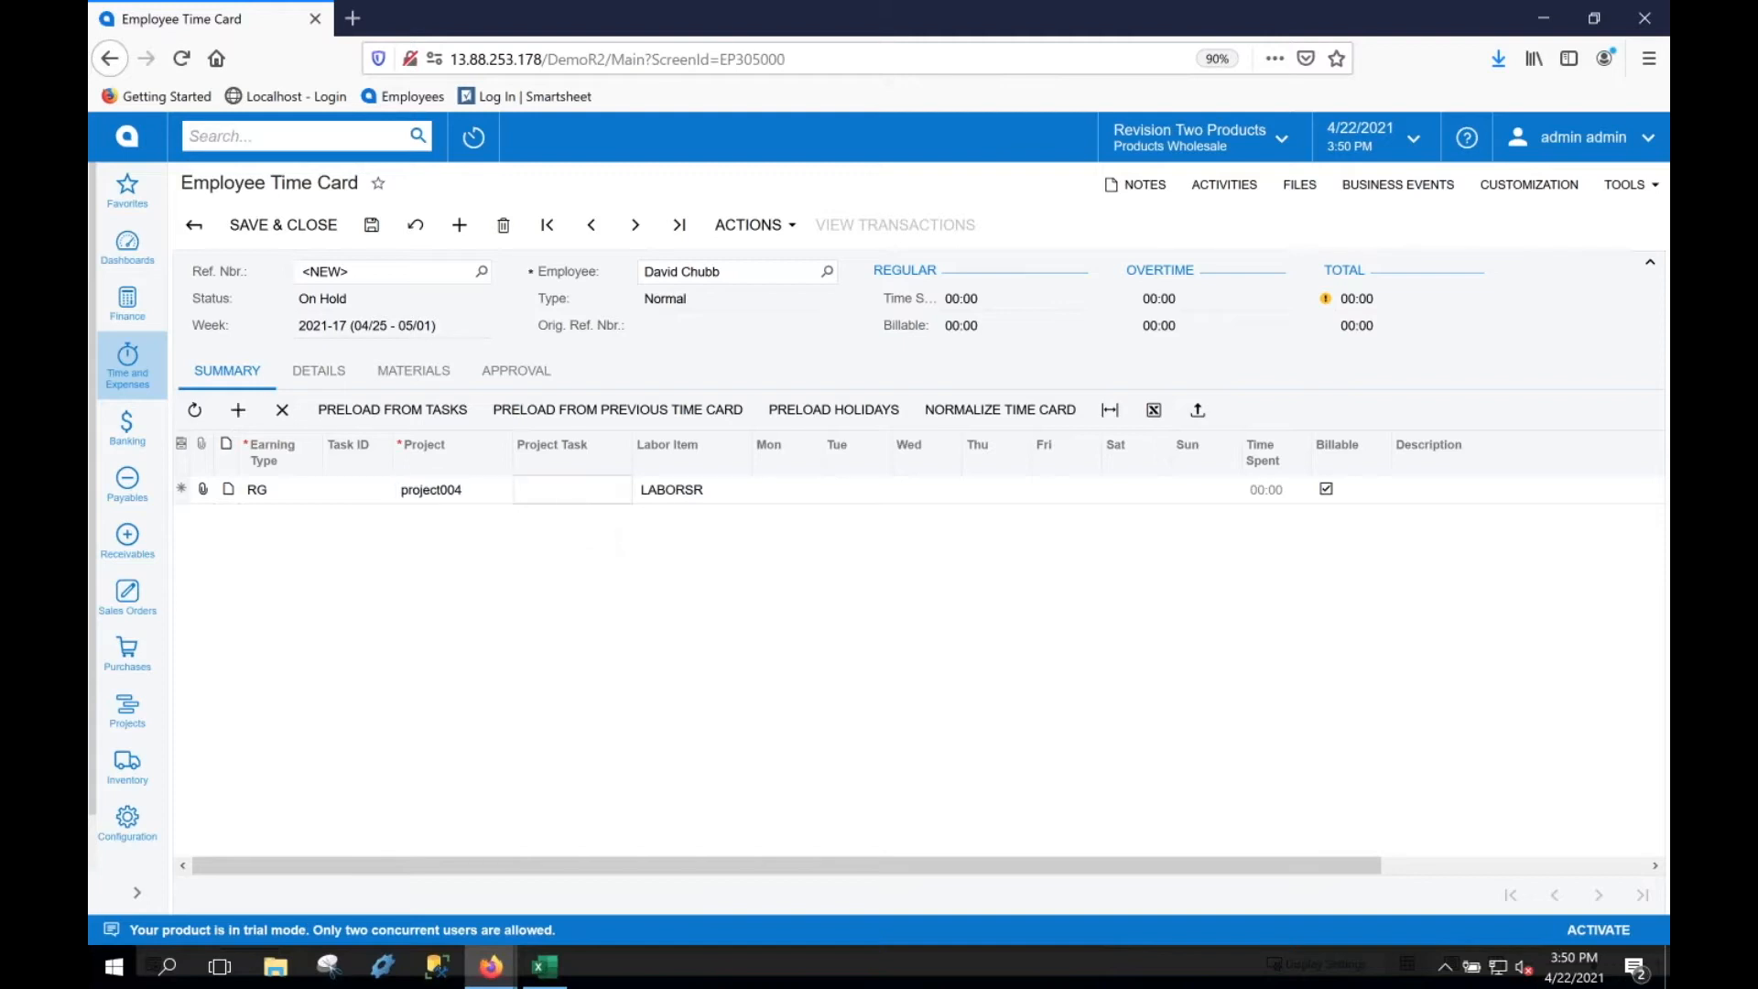
{"action": "left_click", "coordinate": [639, 489]}
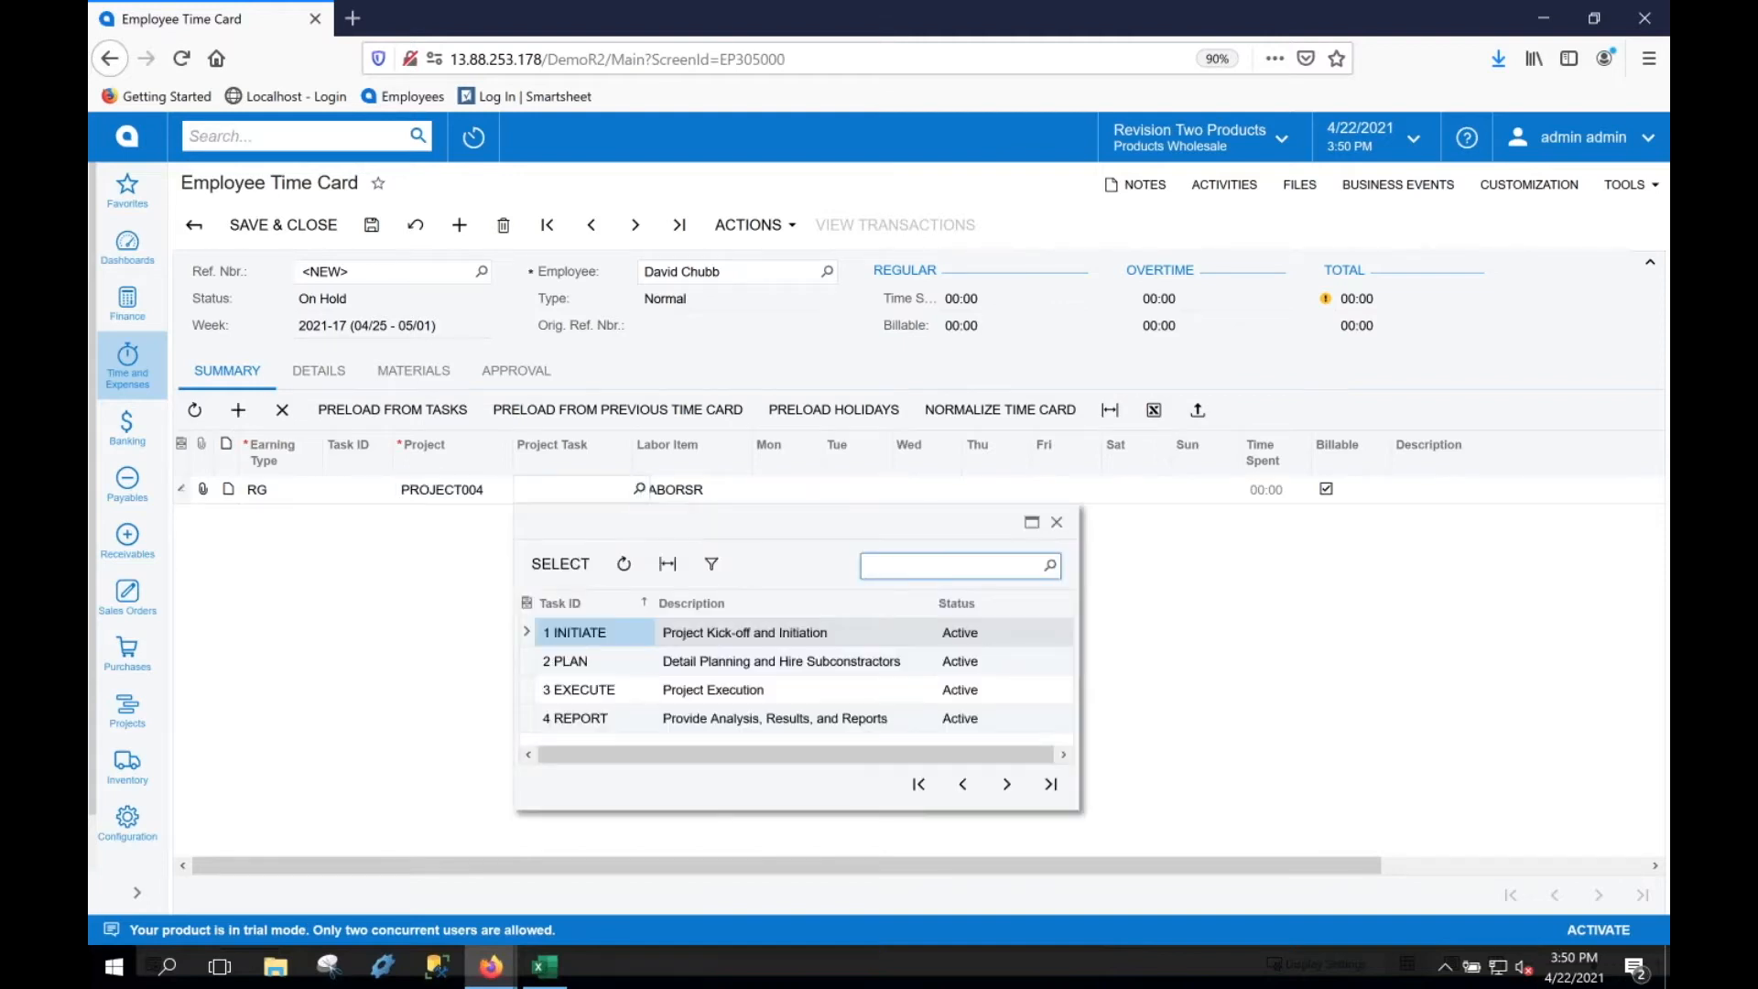
{"action": "double_click", "coordinate": [595, 694]}
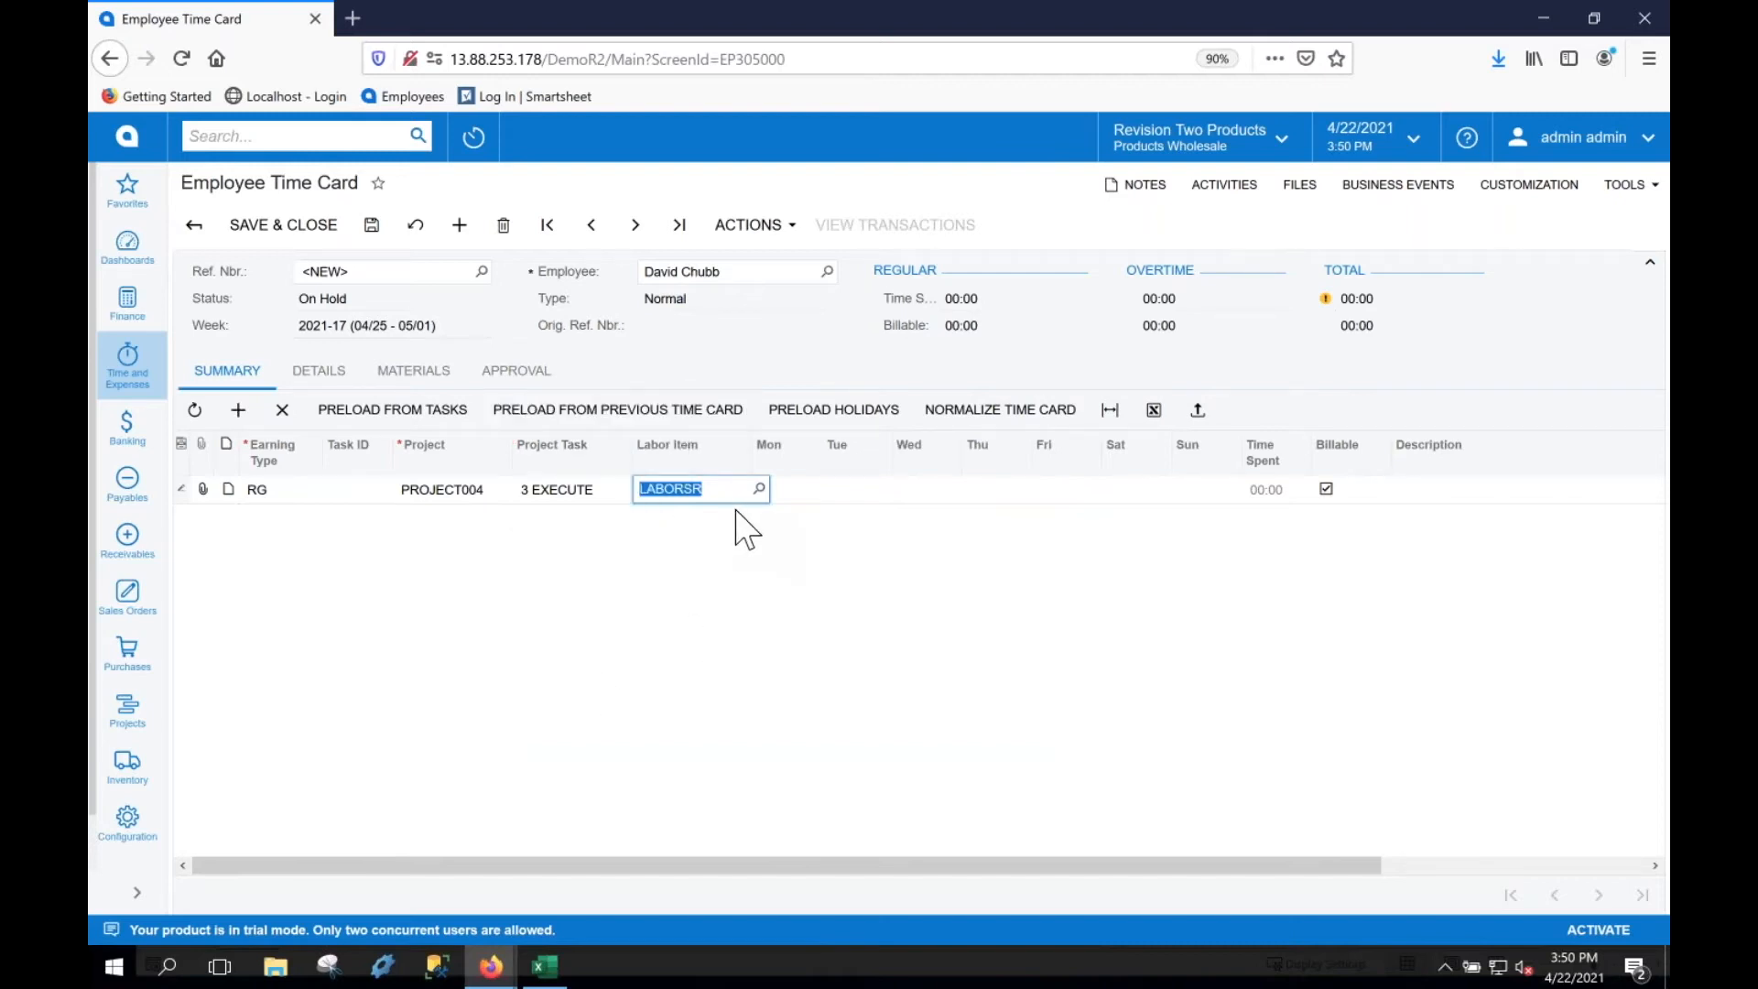
Enter 08:00 hours for both Monday and Tuesday on the PROJECT004 line
{"action": "left_click", "coordinate": [811, 490]}
{"action": "type", "text": "0800"}
{"action": "key", "text": "Tab"}
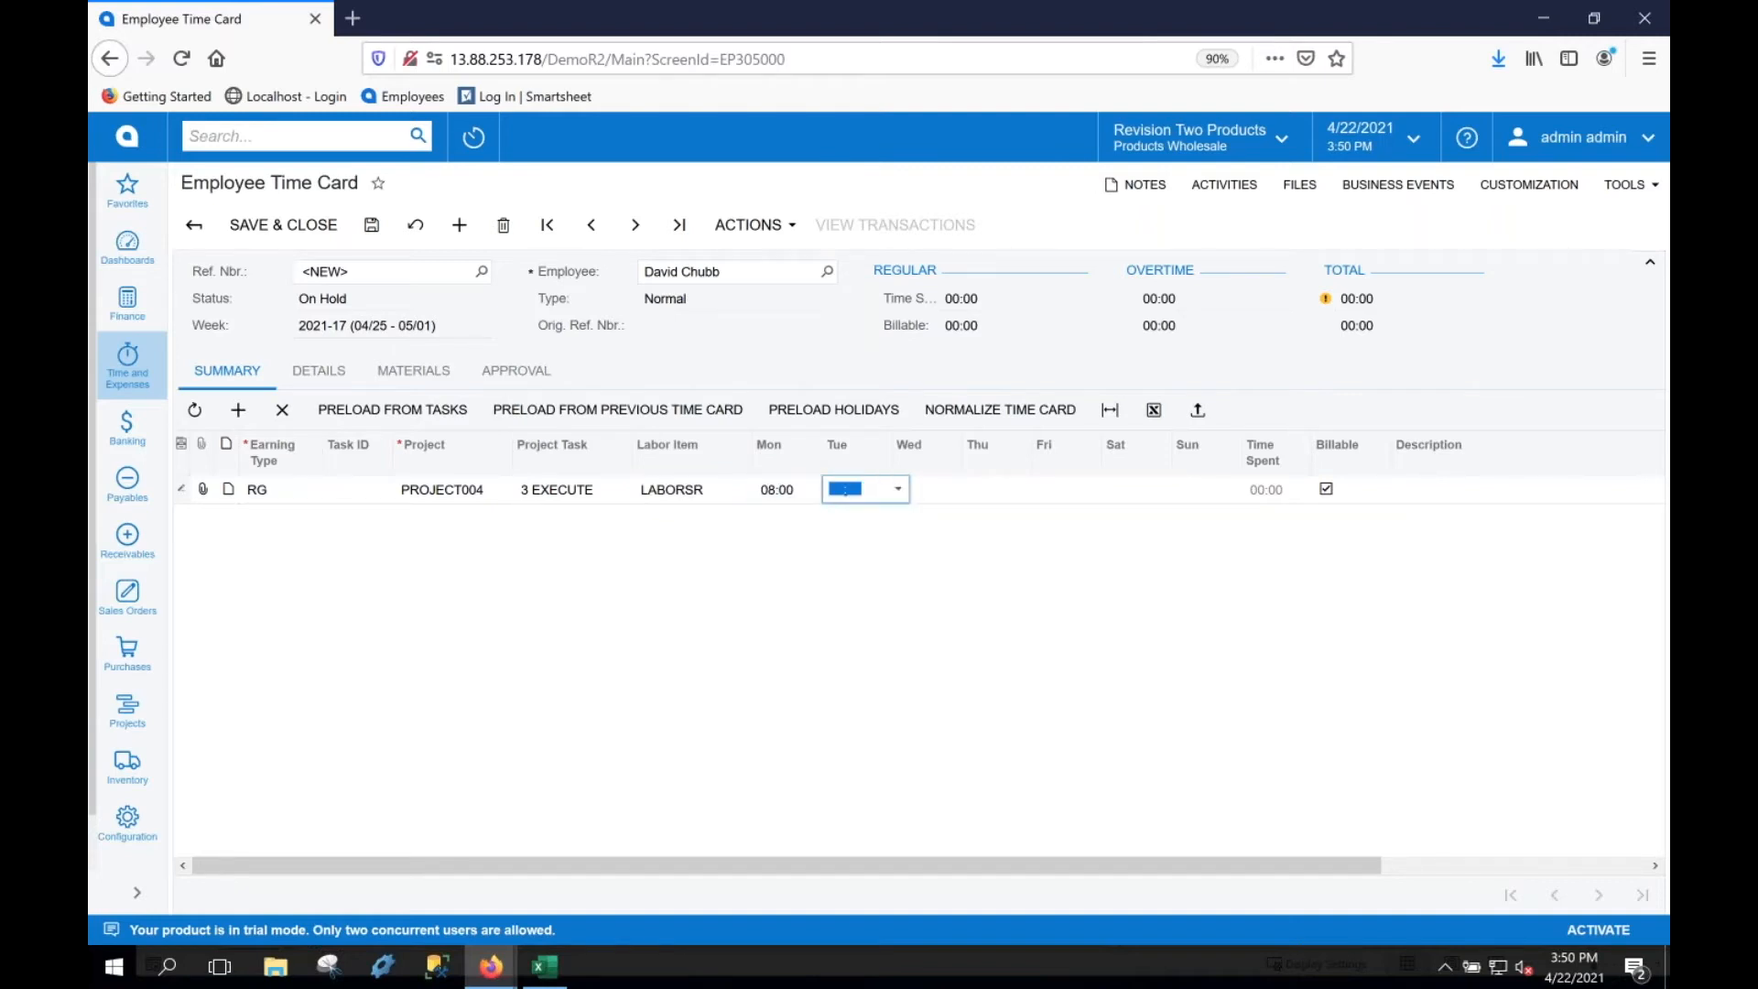
{"action": "type", "text": "08:00"}
{"action": "left_click", "coordinate": [1439, 491]}
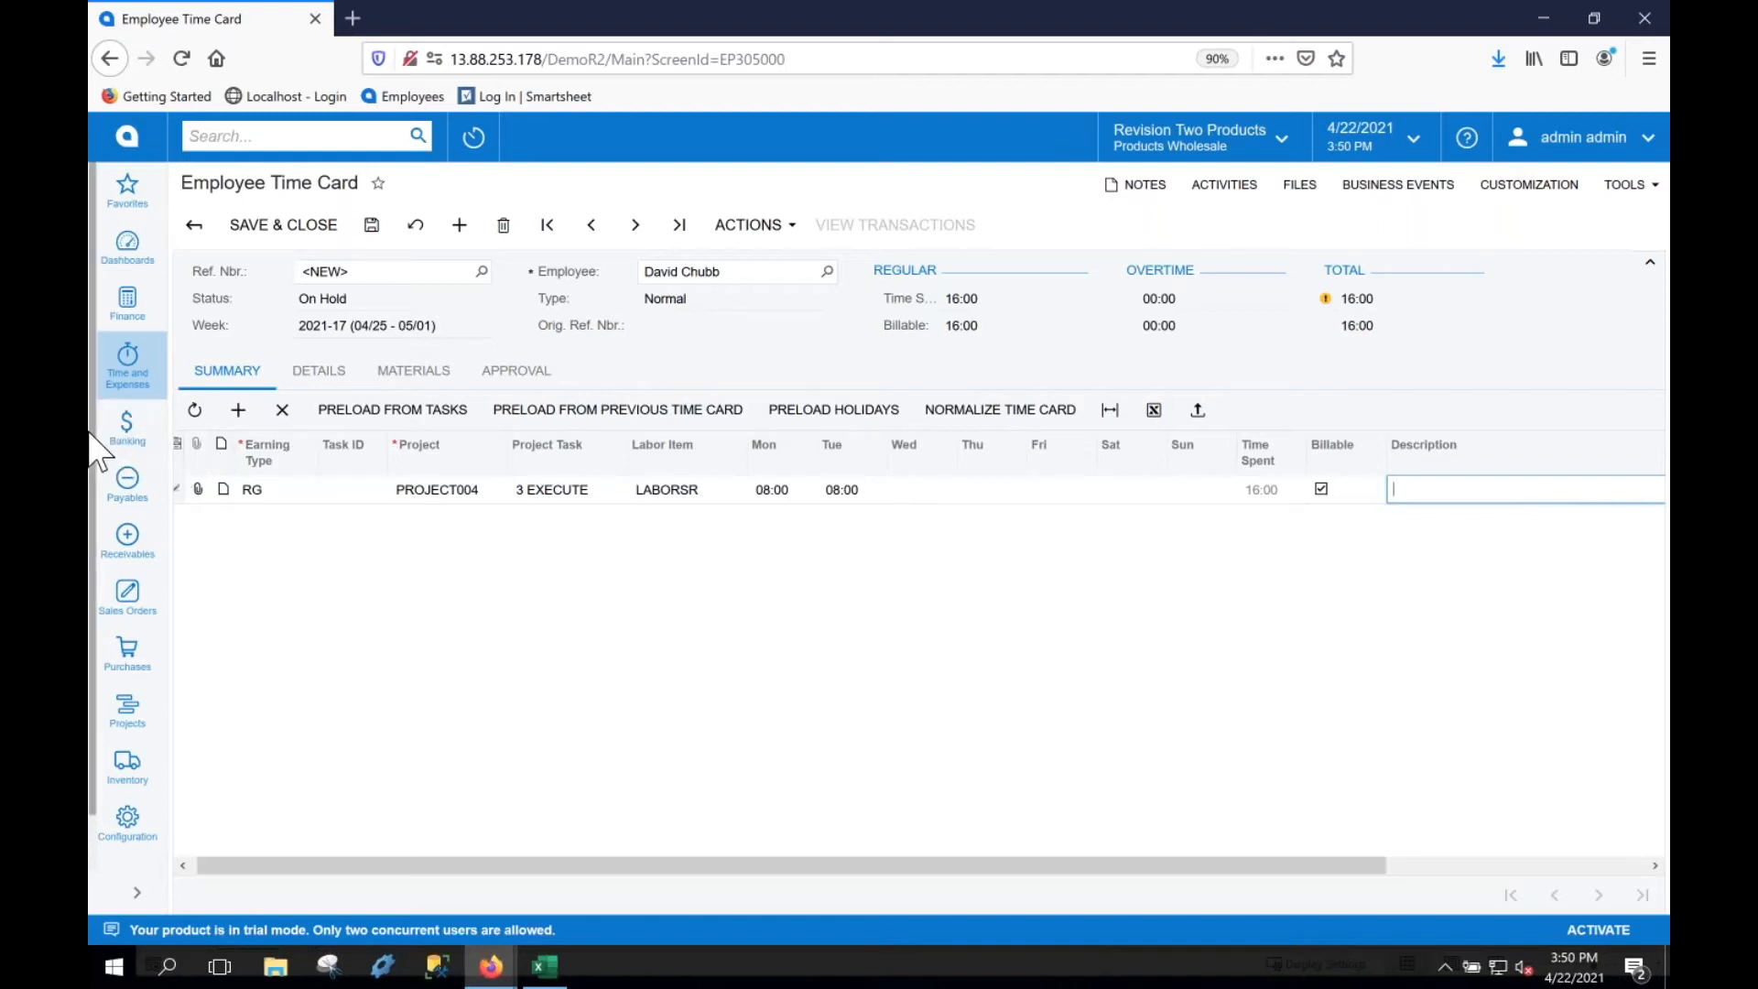
Add a second line to the employee time card and look through the available earning types, keeping RG
{"action": "left_click", "coordinate": [238, 411]}
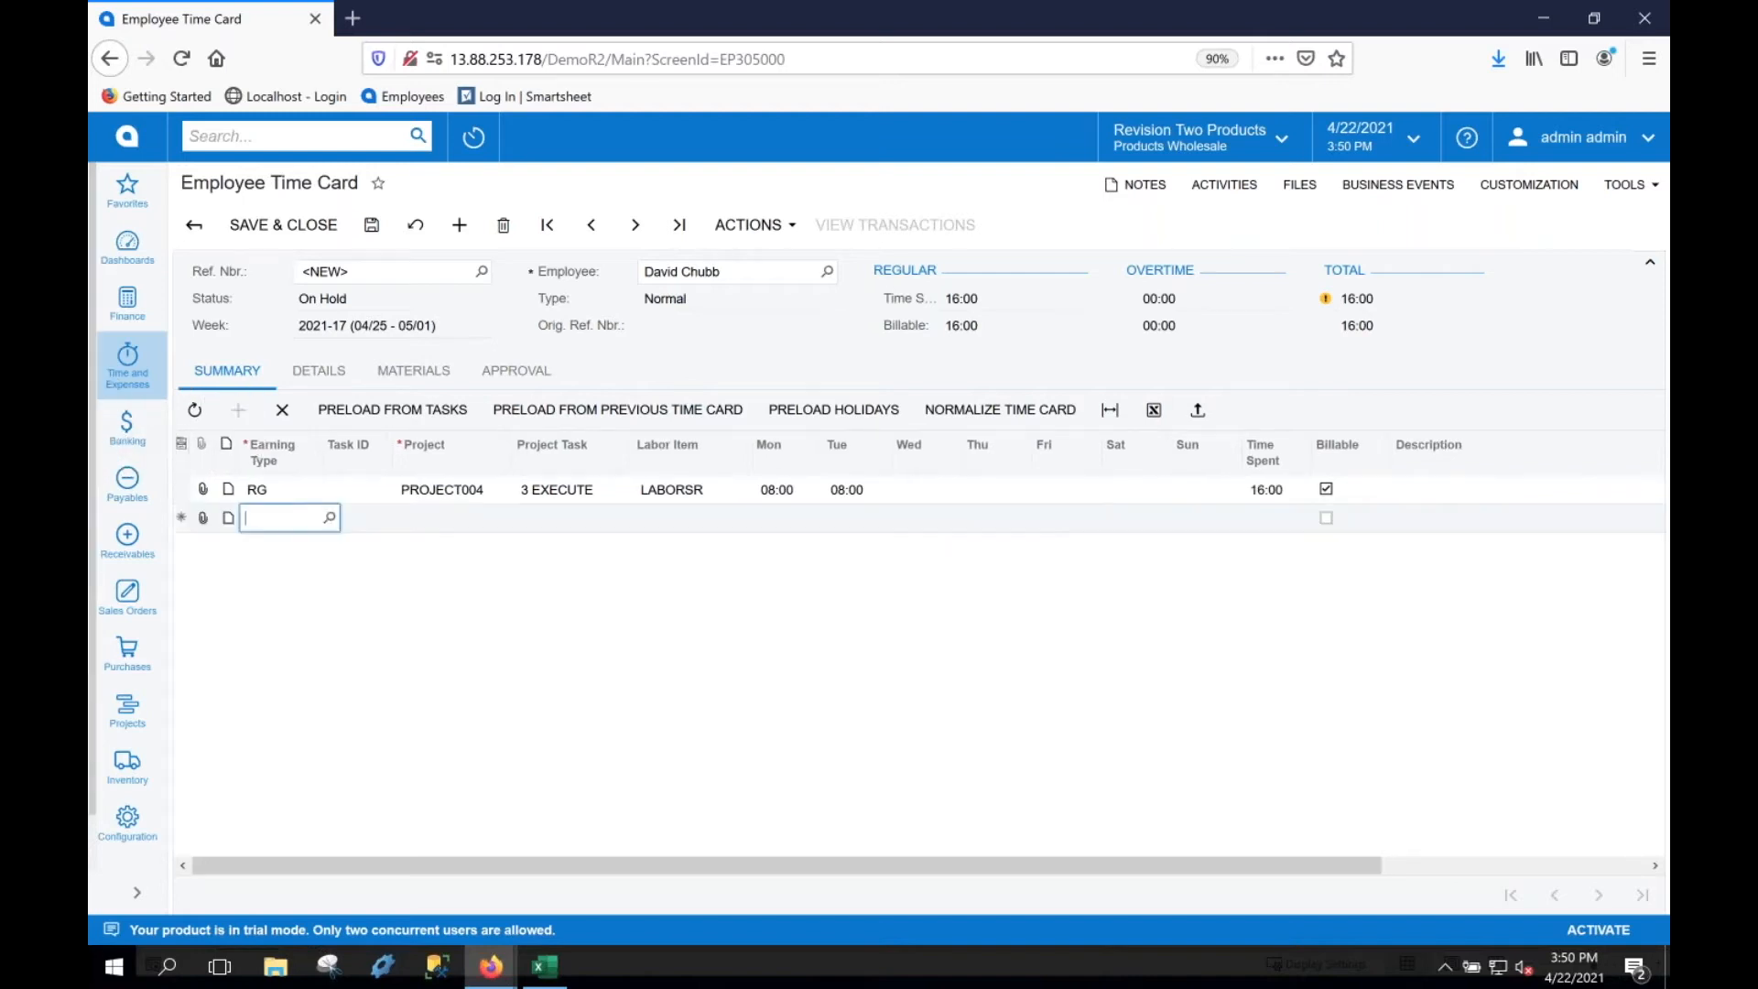
{"action": "left_click", "coordinate": [329, 518]}
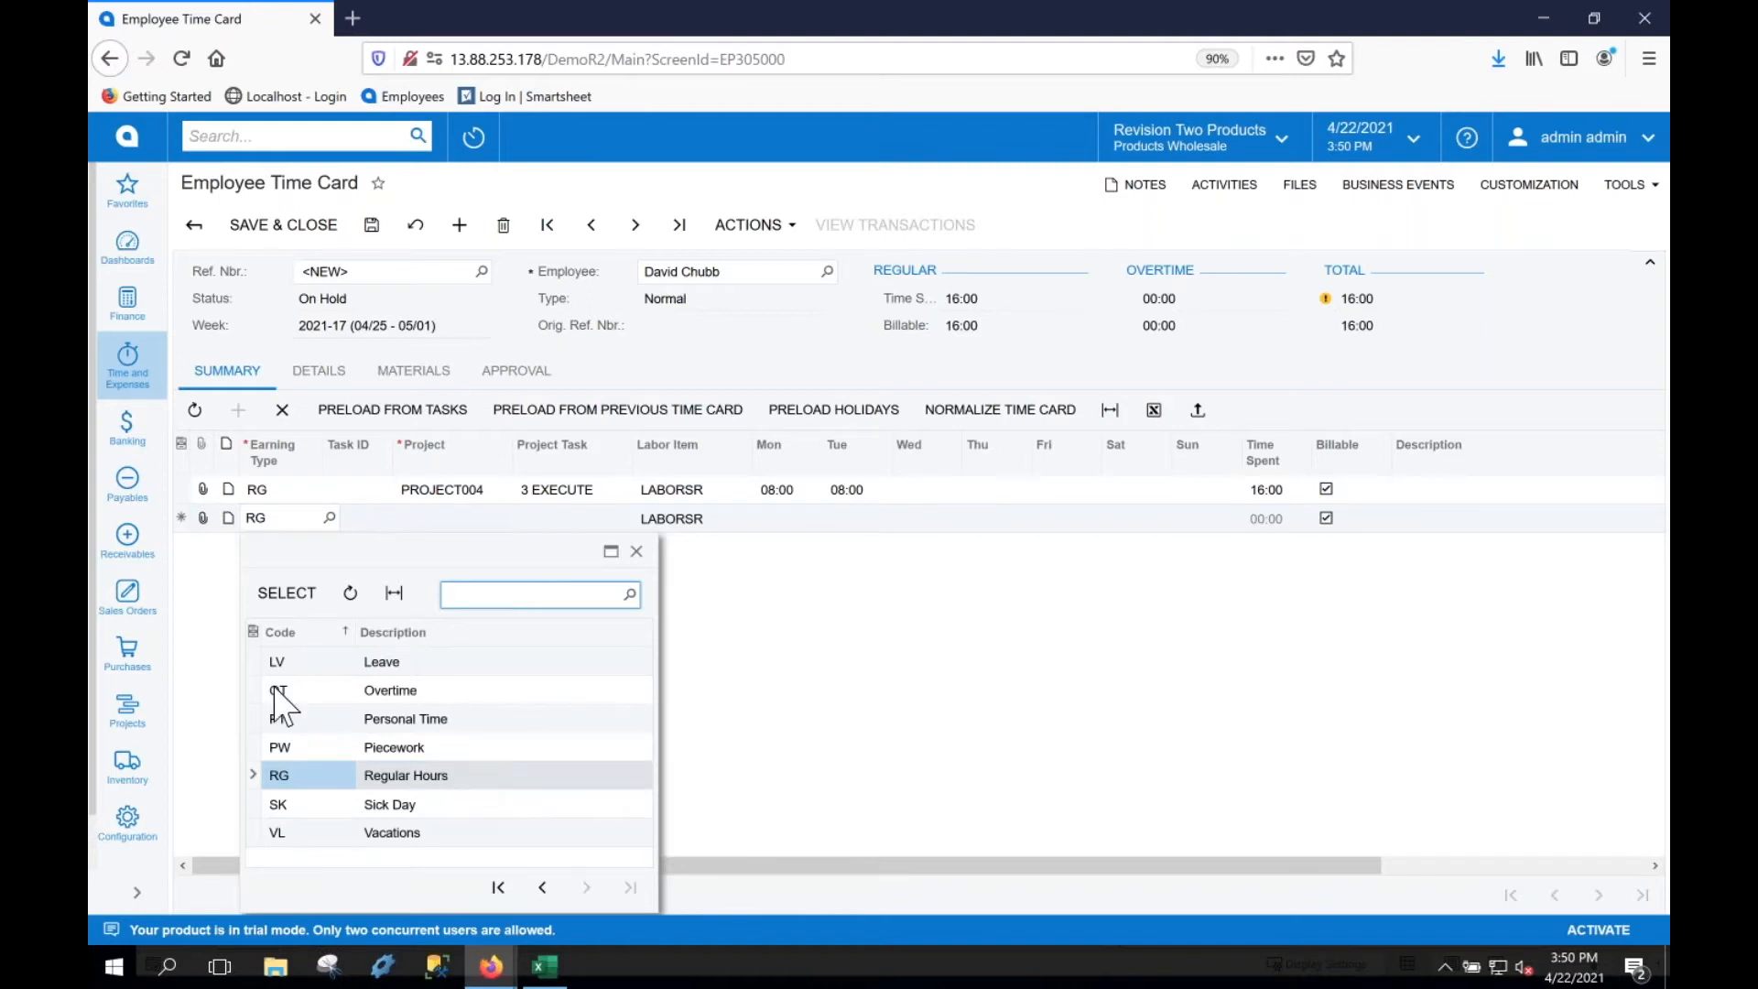
{"action": "left_click", "coordinate": [542, 887]}
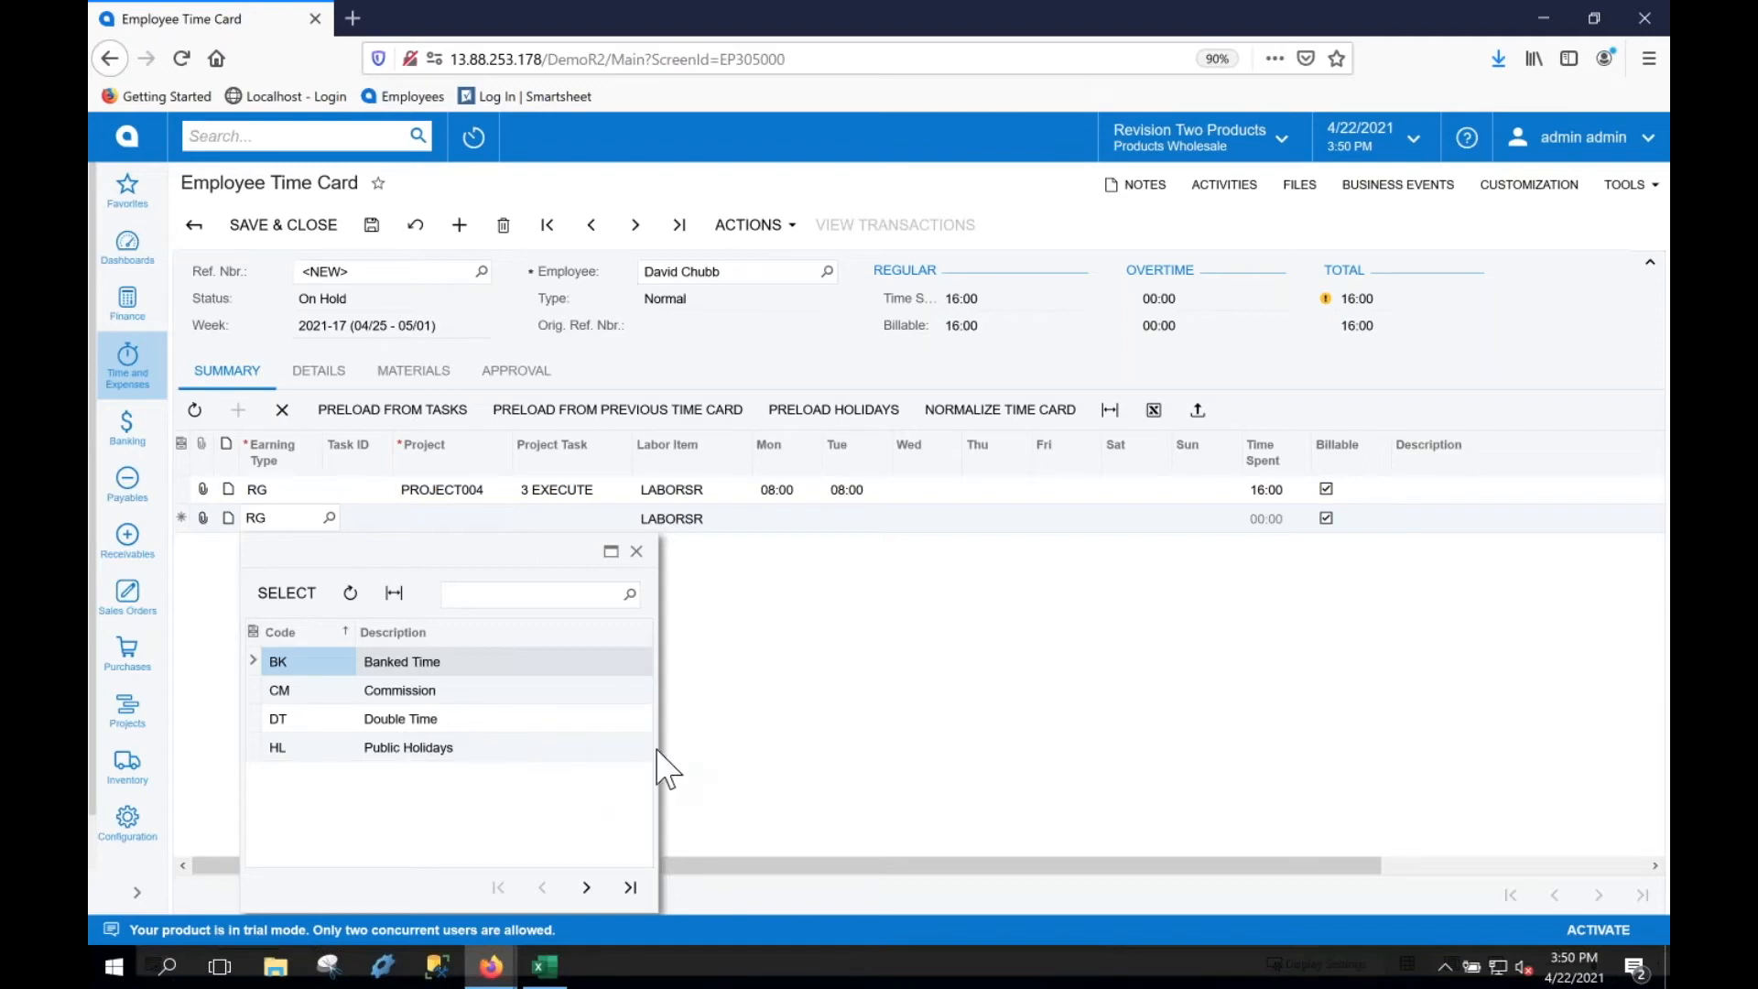
{"action": "left_click", "coordinate": [789, 704]}
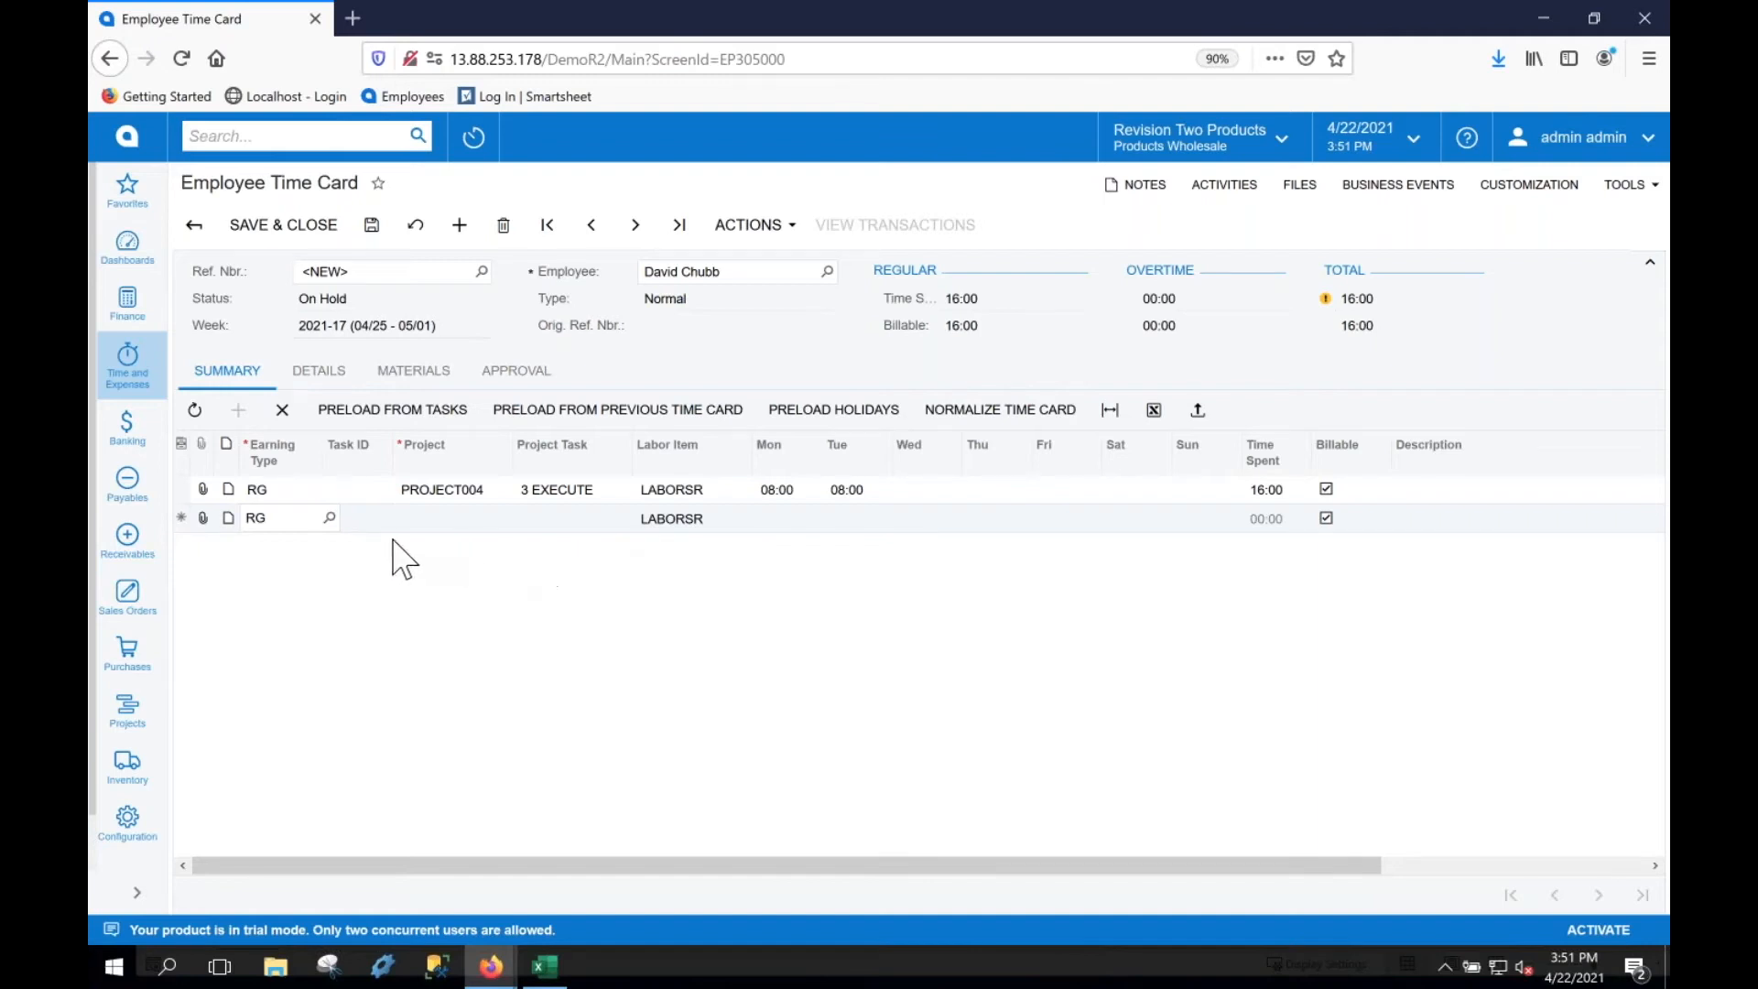
Assign the second line to PROJECT004 with project task 2 PLAN and enter 06:00 hours for Wednesday
{"action": "left_click", "coordinate": [473, 519]}
{"action": "type", "text": "project004"}
{"action": "left_click", "coordinate": [631, 520]}
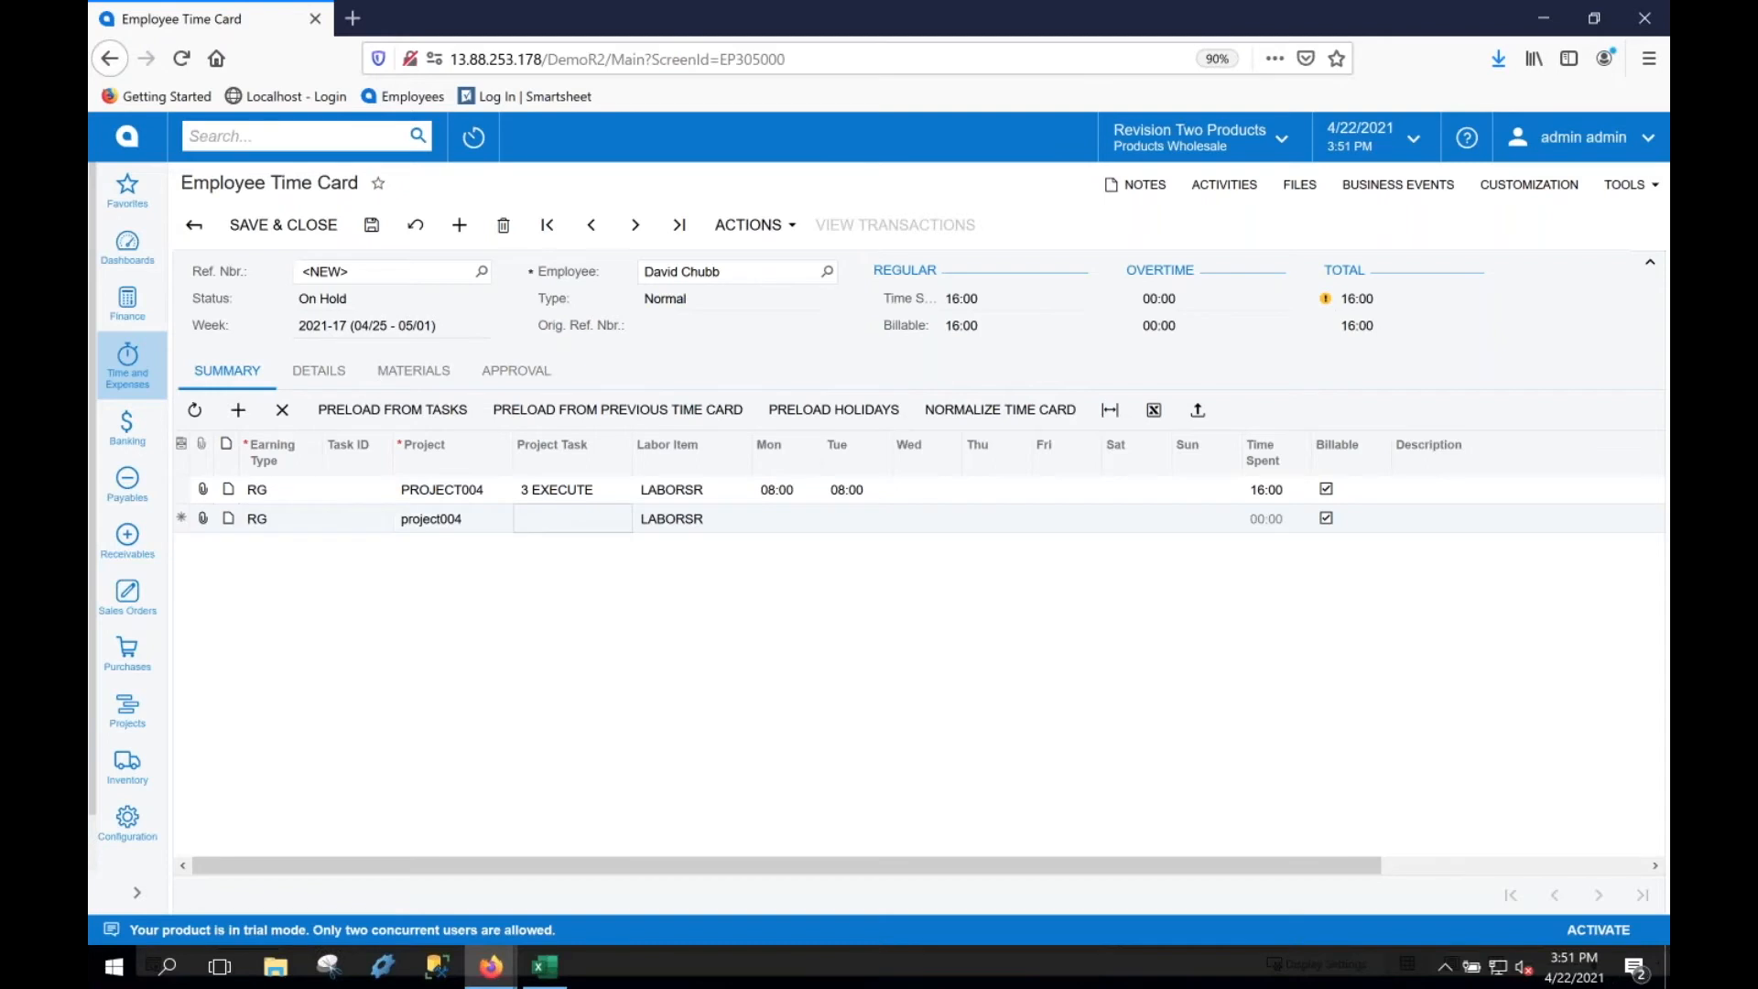
{"action": "left_click", "coordinate": [638, 520]}
{"action": "left_click", "coordinate": [574, 690]}
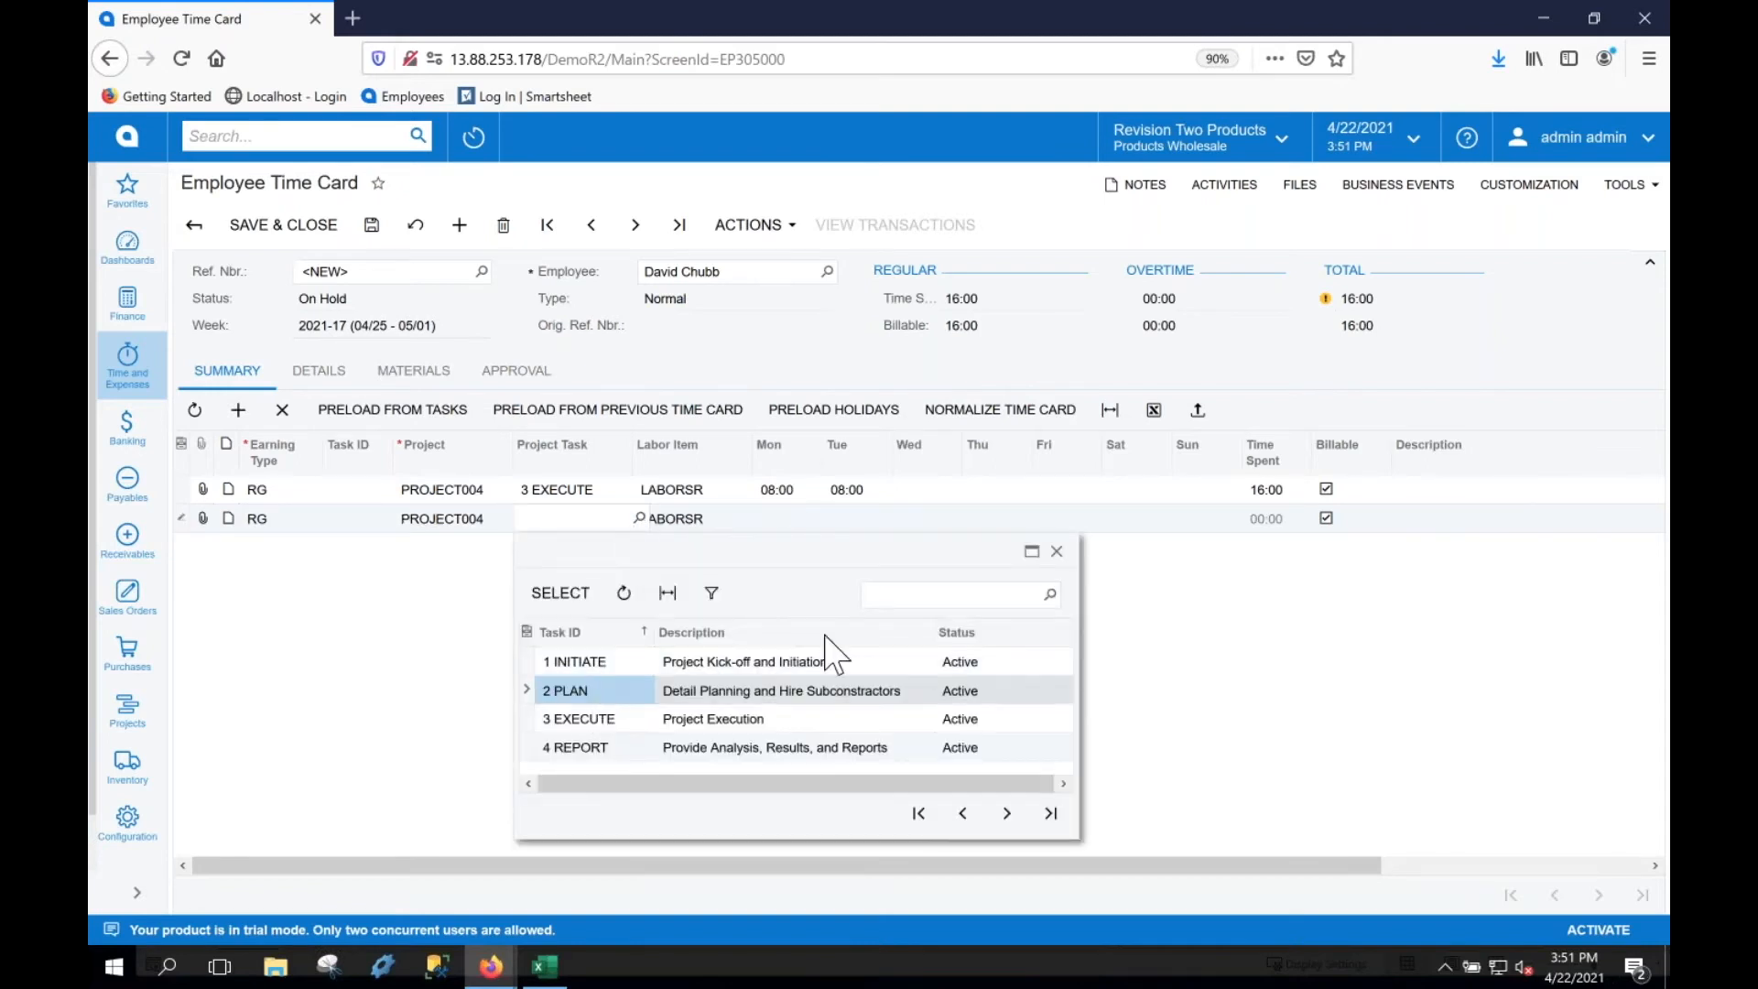
{"action": "double_click", "coordinate": [799, 696]}
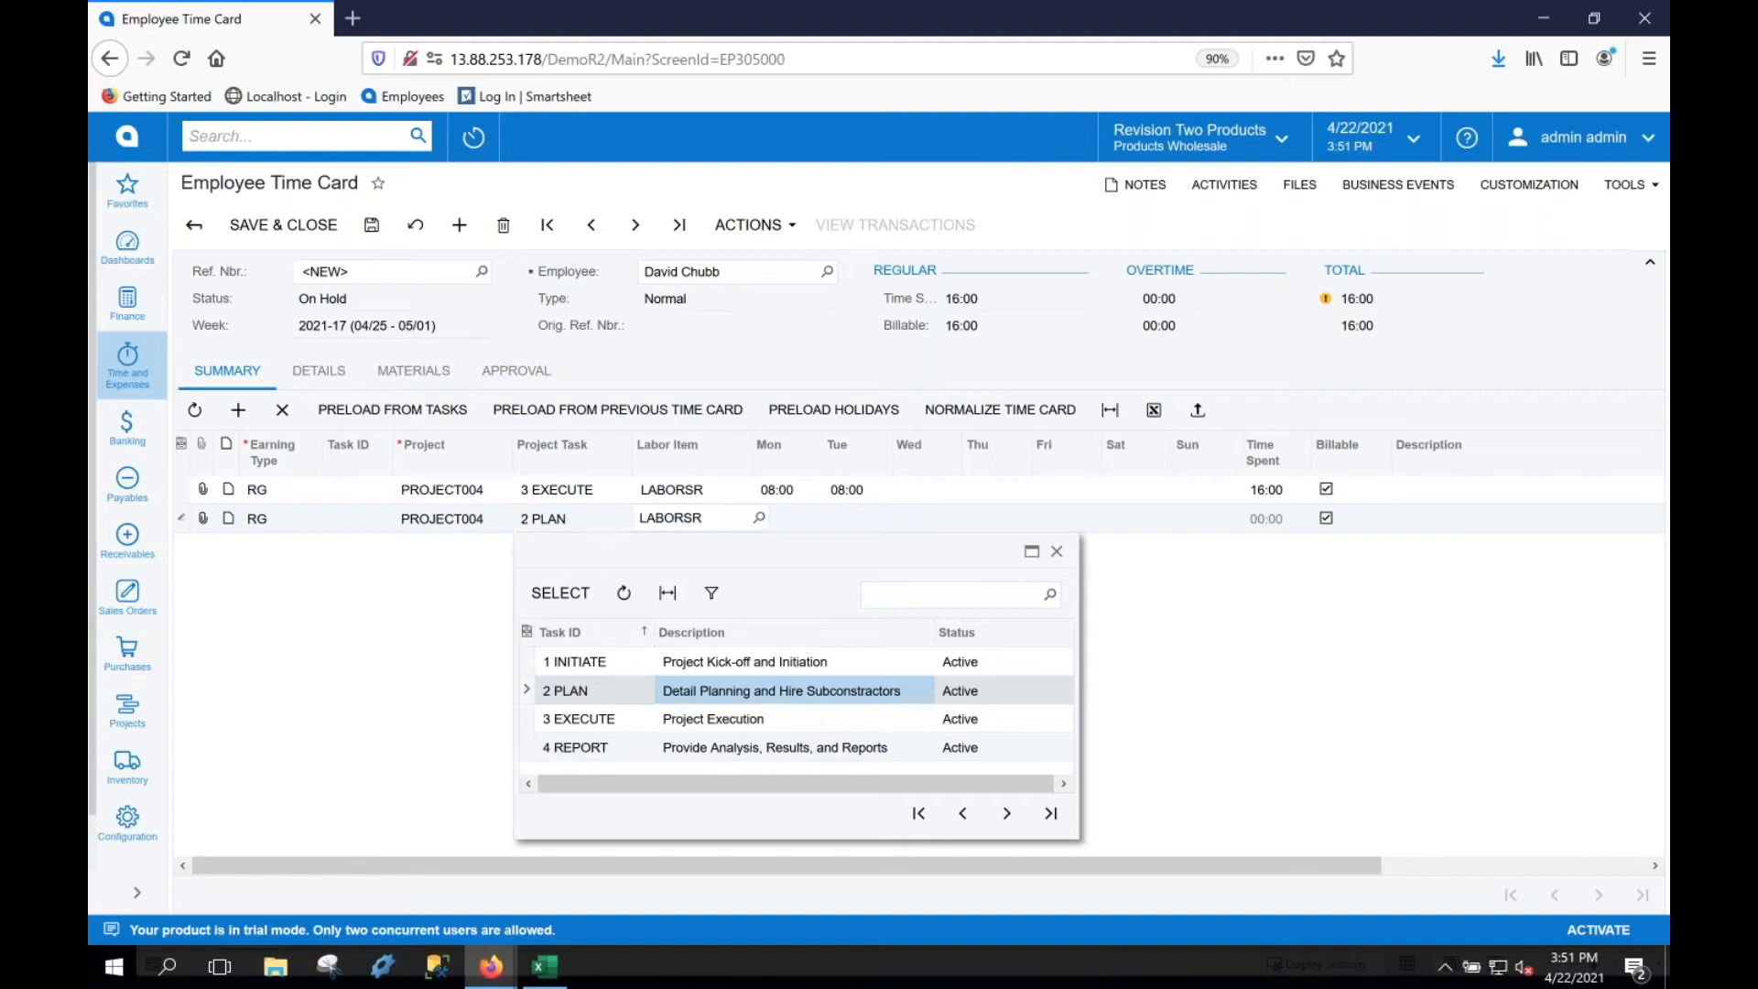
{"action": "left_click", "coordinate": [921, 519]}
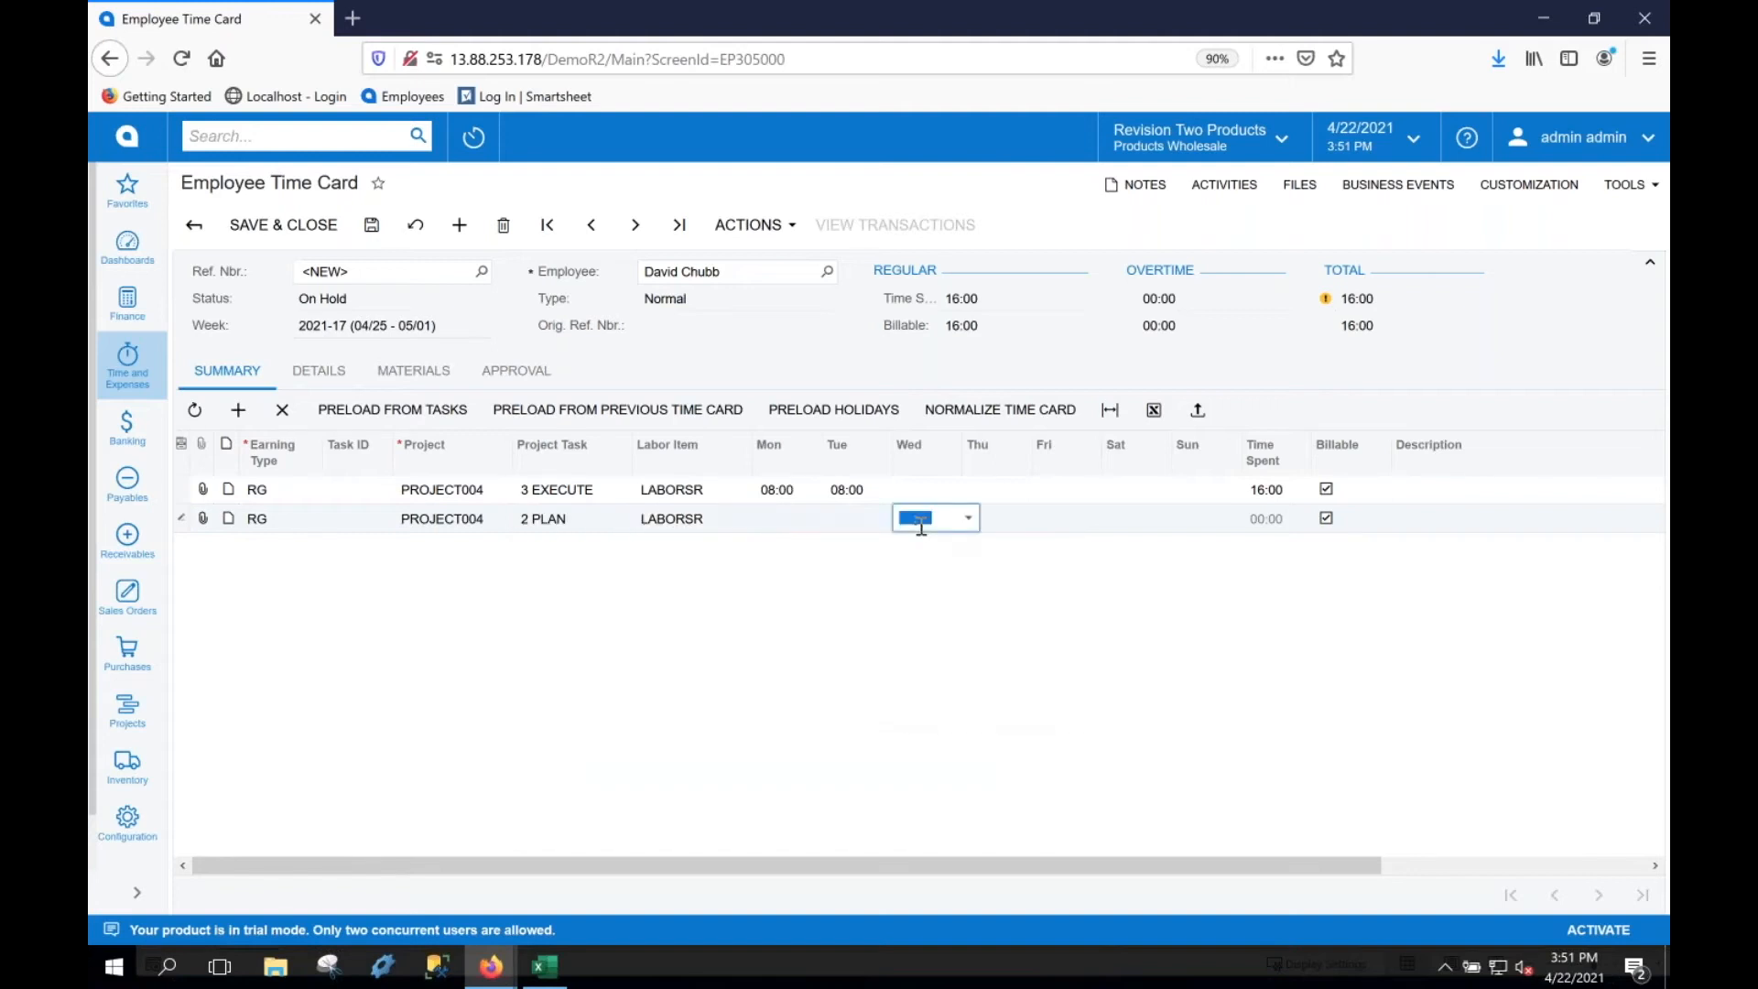
{"action": "type", "text": "06:00"}
Add a third regular-hours (RG) line for PROJECT004 with project task 2 PLAN
{"action": "left_click", "coordinate": [240, 412]}
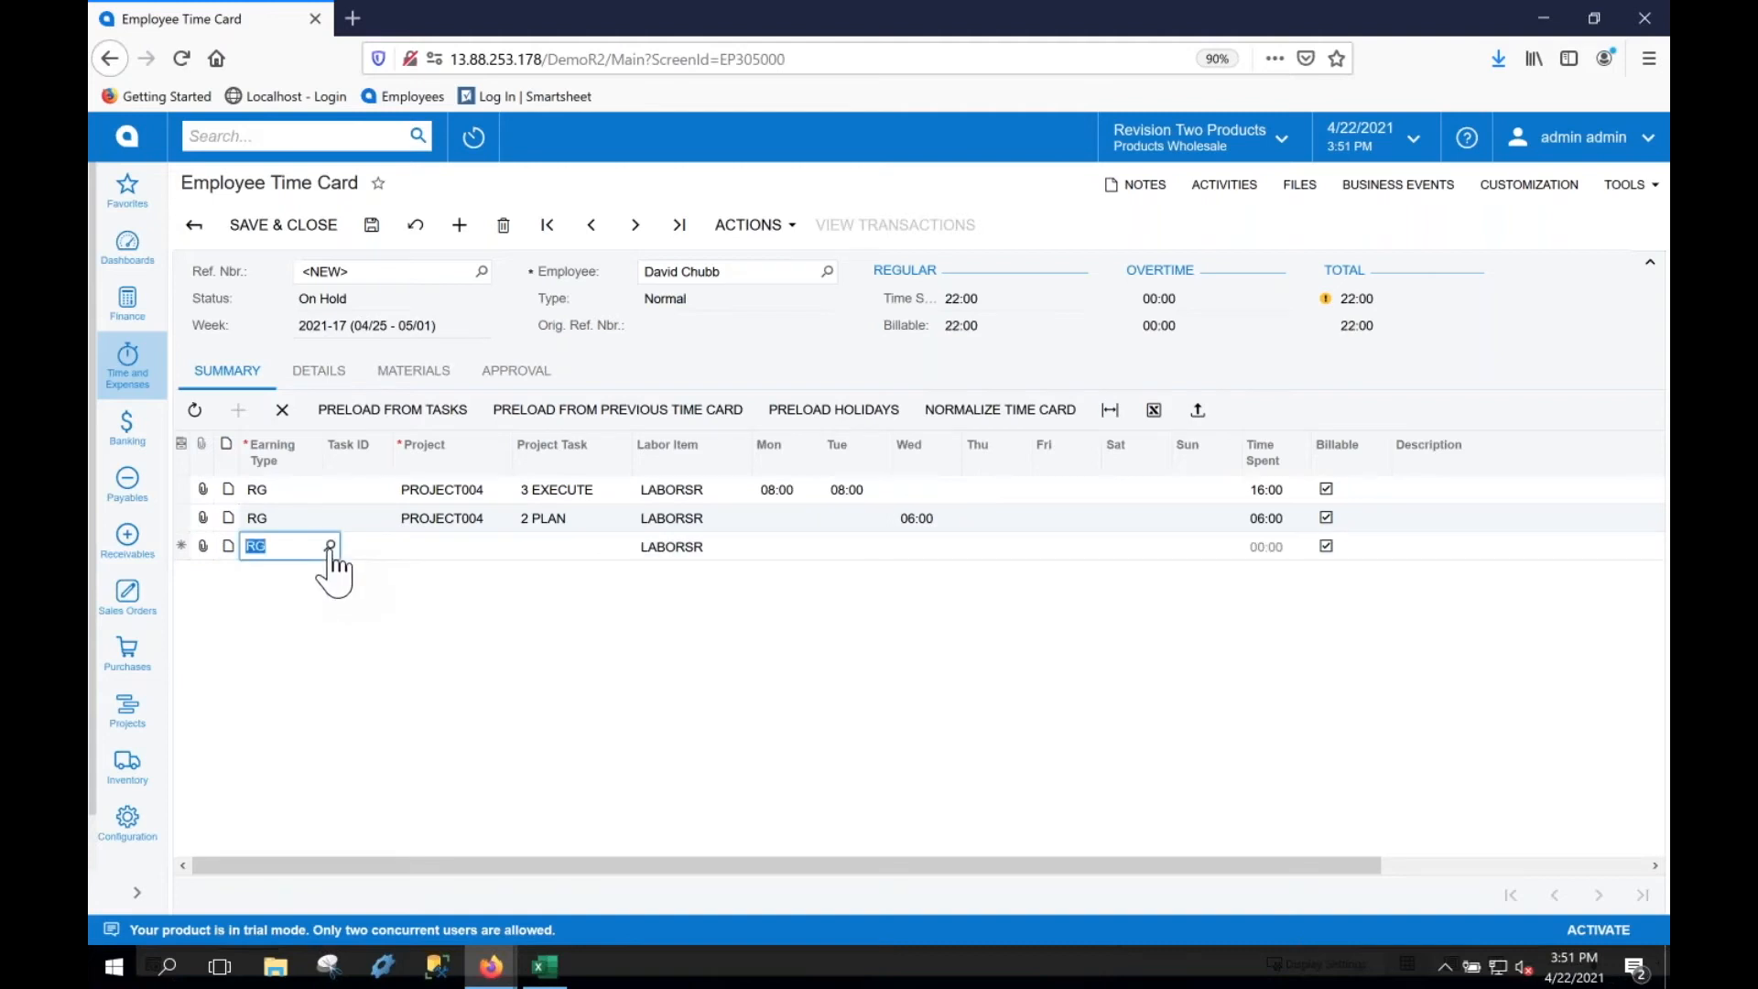
{"action": "key", "text": "Tab"}
{"action": "key", "text": "Tab"}
{"action": "type", "text": "project004"}
{"action": "key", "text": "Tab"}
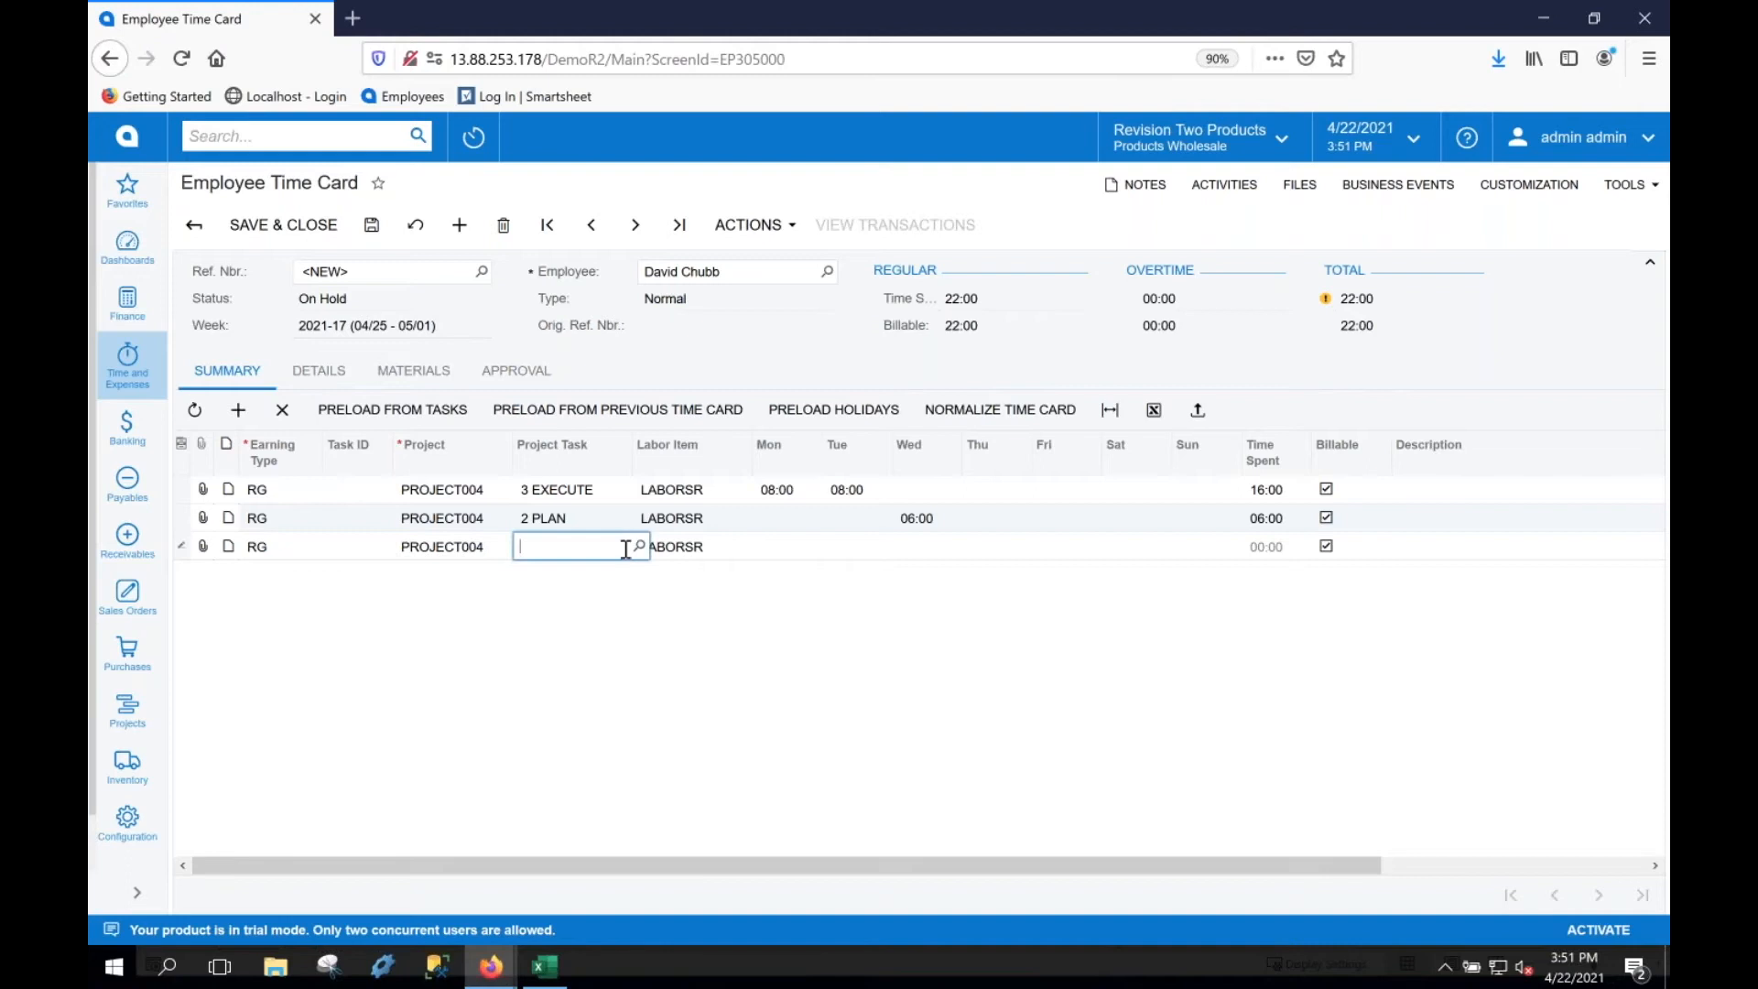
{"action": "left_click", "coordinate": [639, 546]}
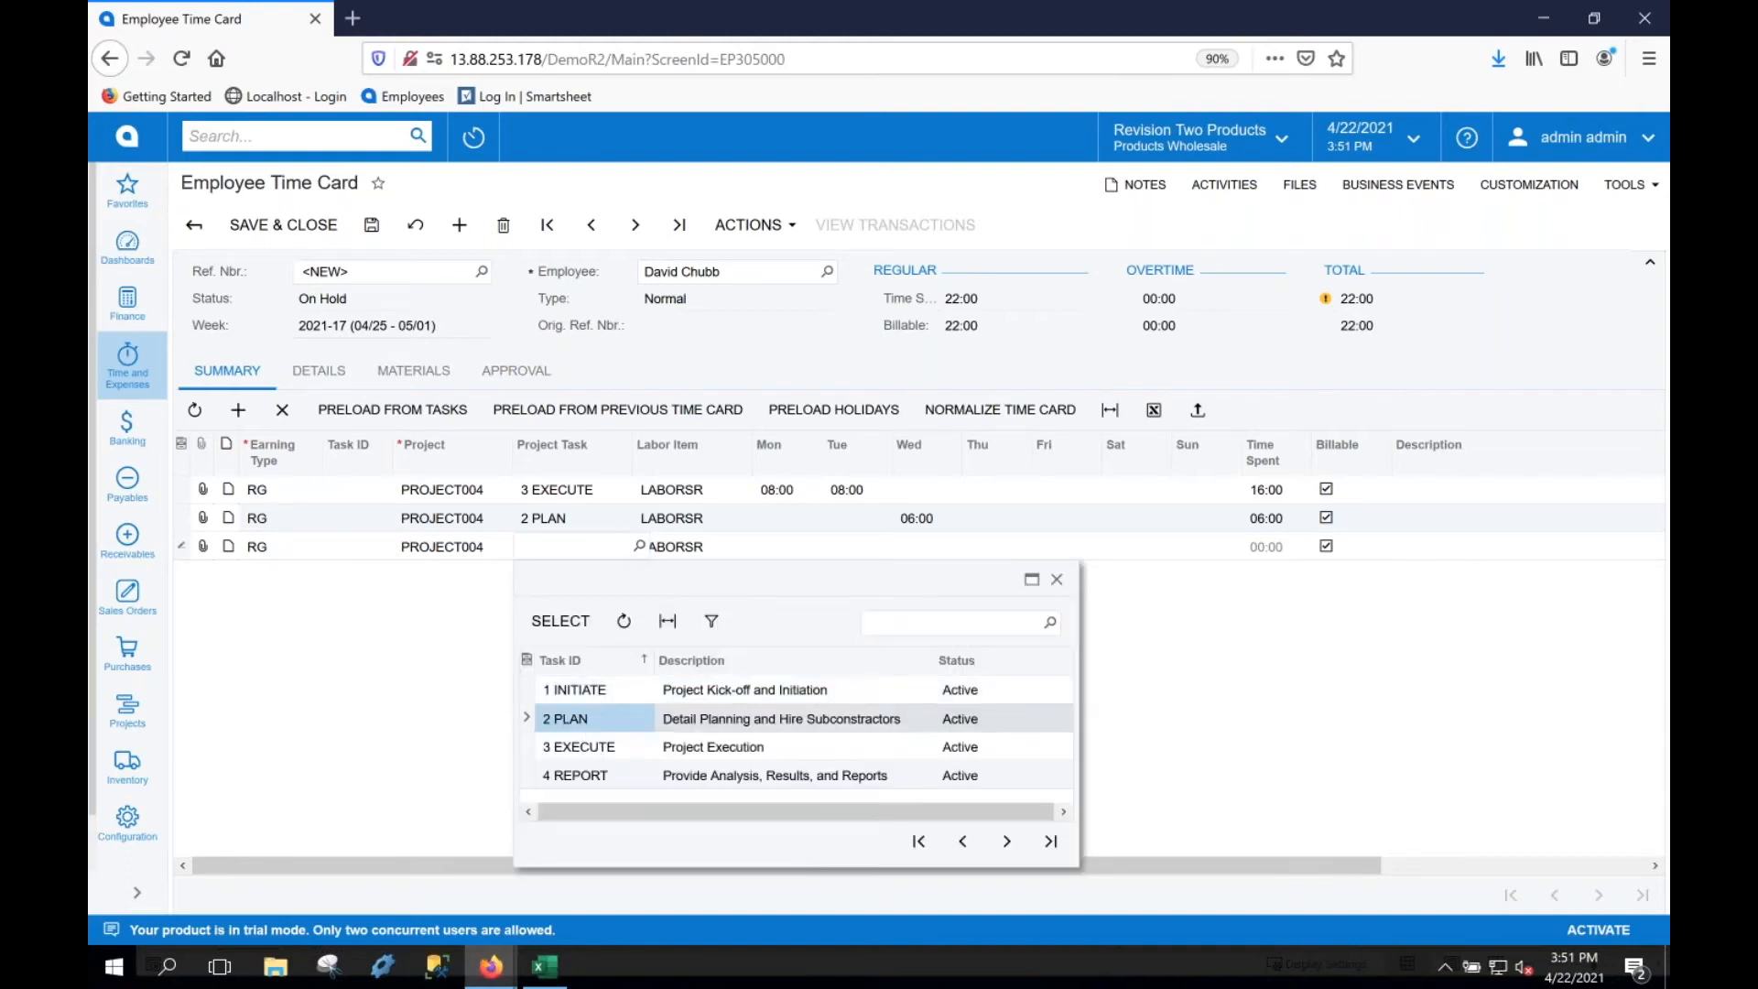
{"action": "double_click", "coordinate": [572, 717]}
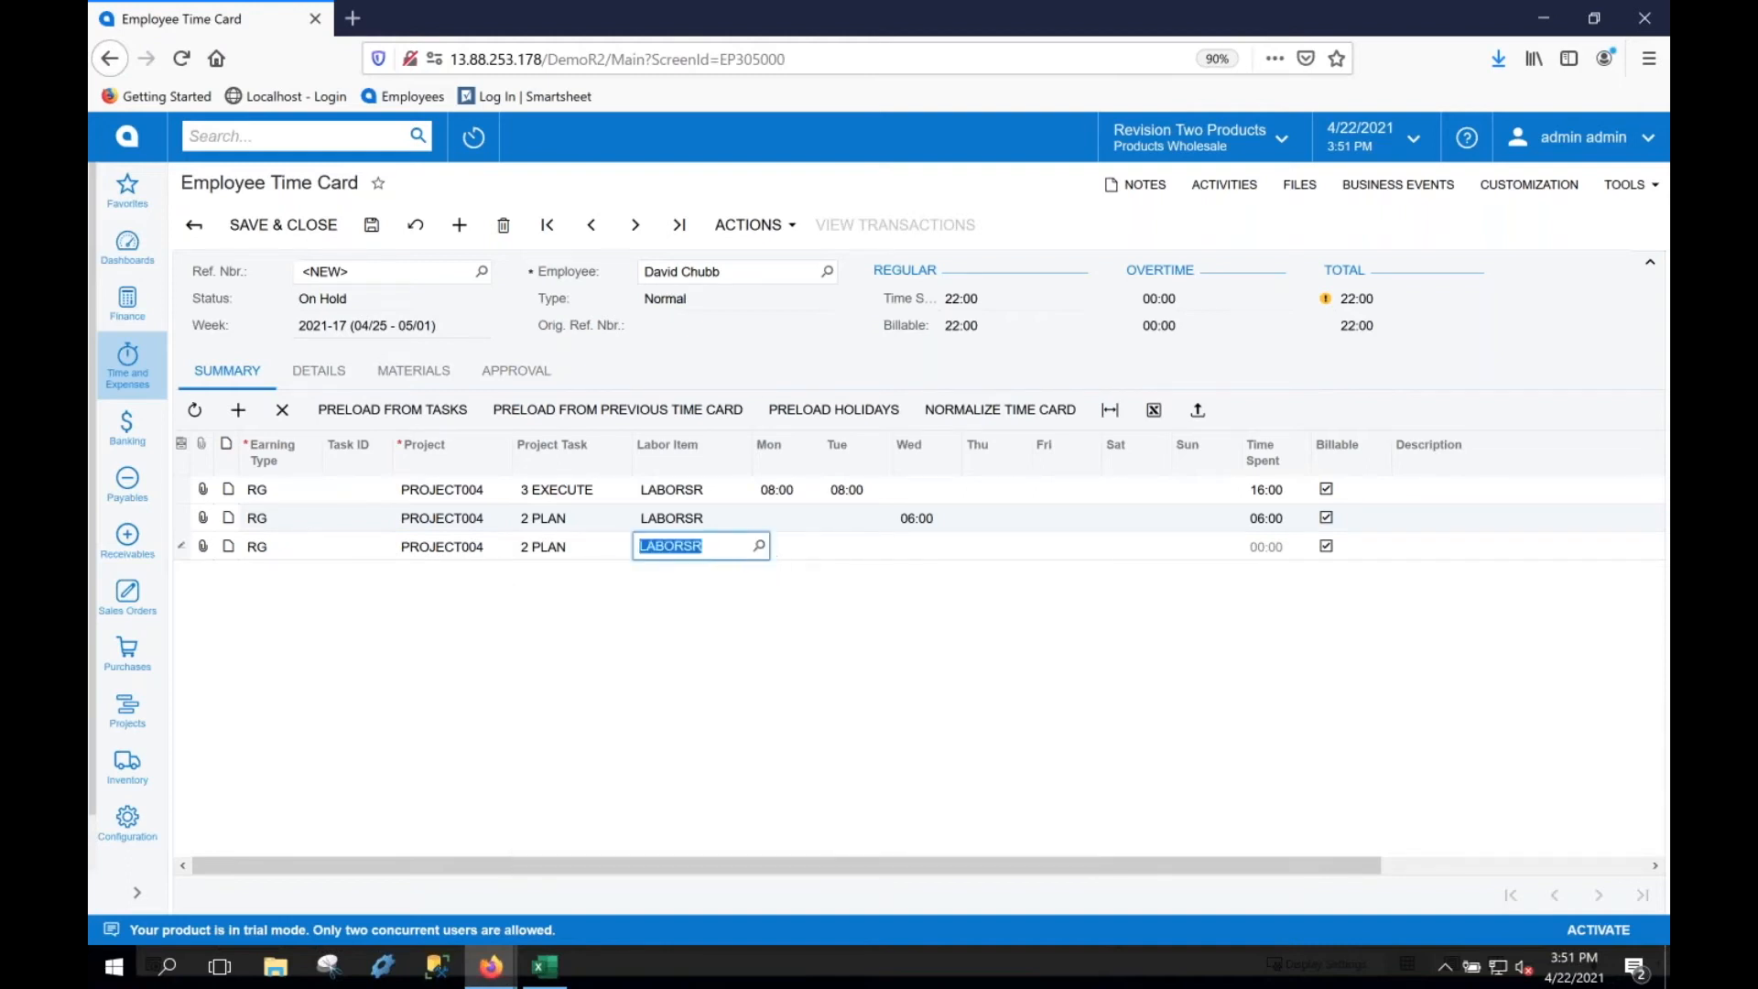
Set the third line's labor item to LABORPM with 02:00 hours on Wednesday, and save the time card
{"action": "left_click", "coordinate": [760, 546]}
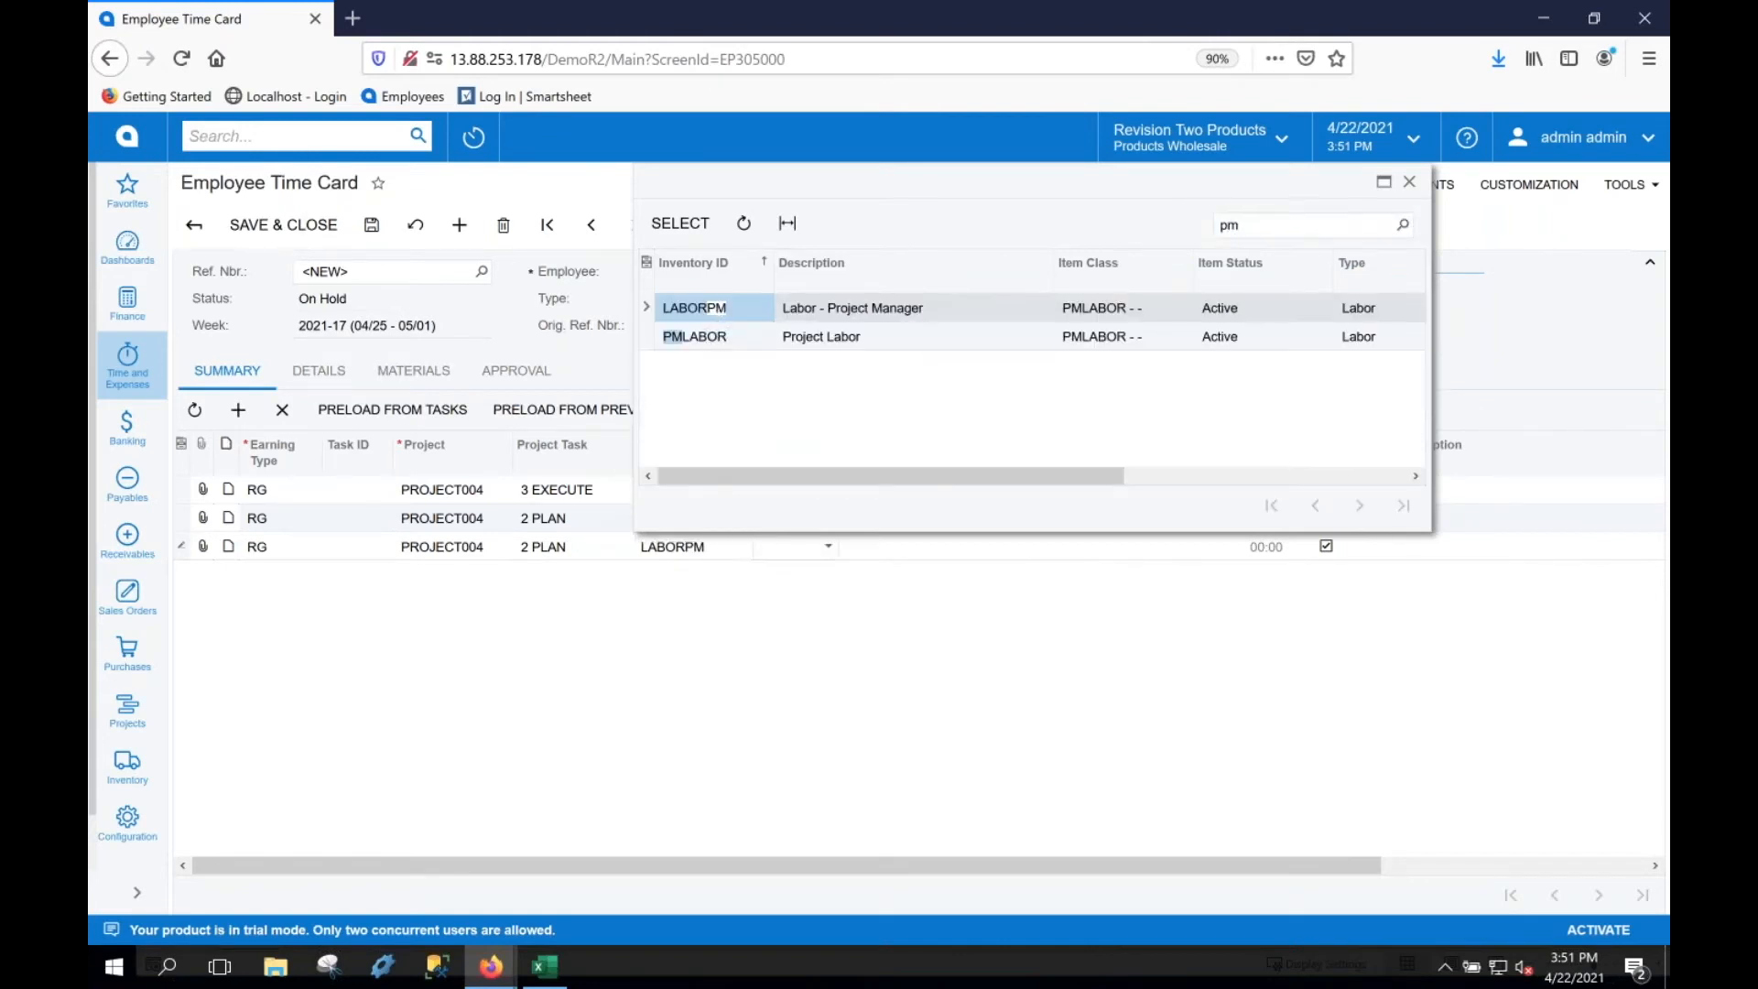
{"action": "key", "text": "Tab"}
{"action": "key", "text": "Tab"}
{"action": "key", "text": "Tab"}
{"action": "type", "text": "0"}
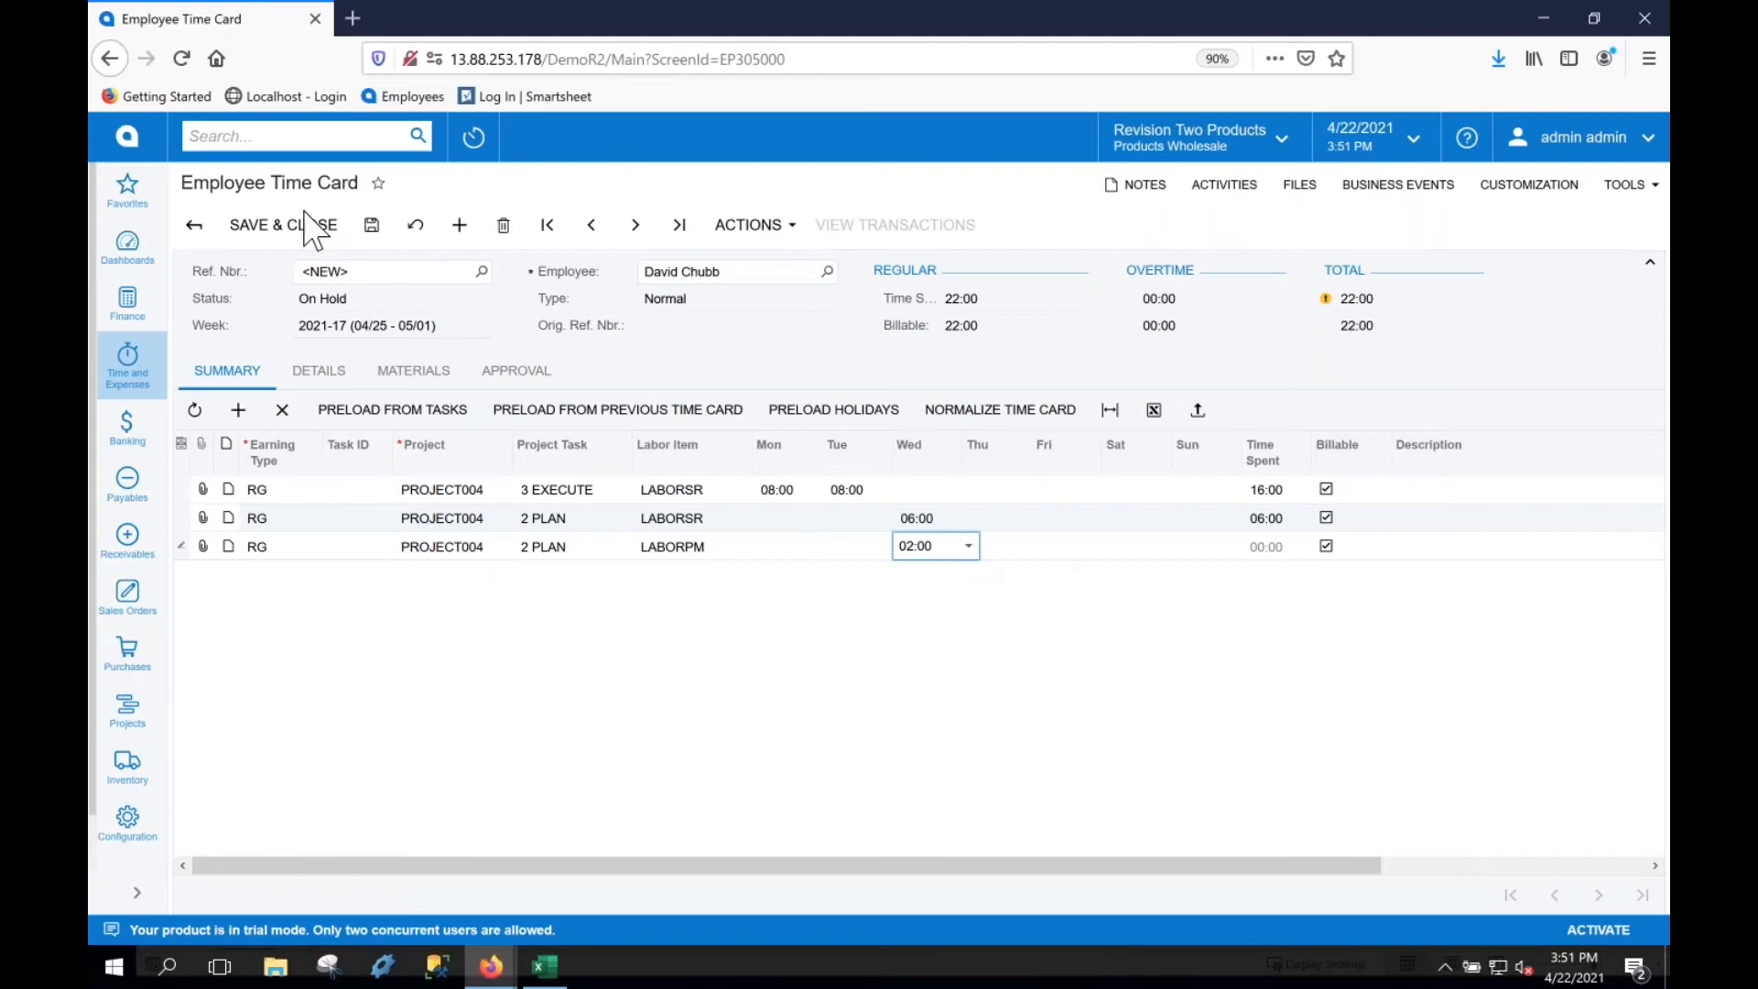
{"action": "left_click", "coordinate": [370, 224]}
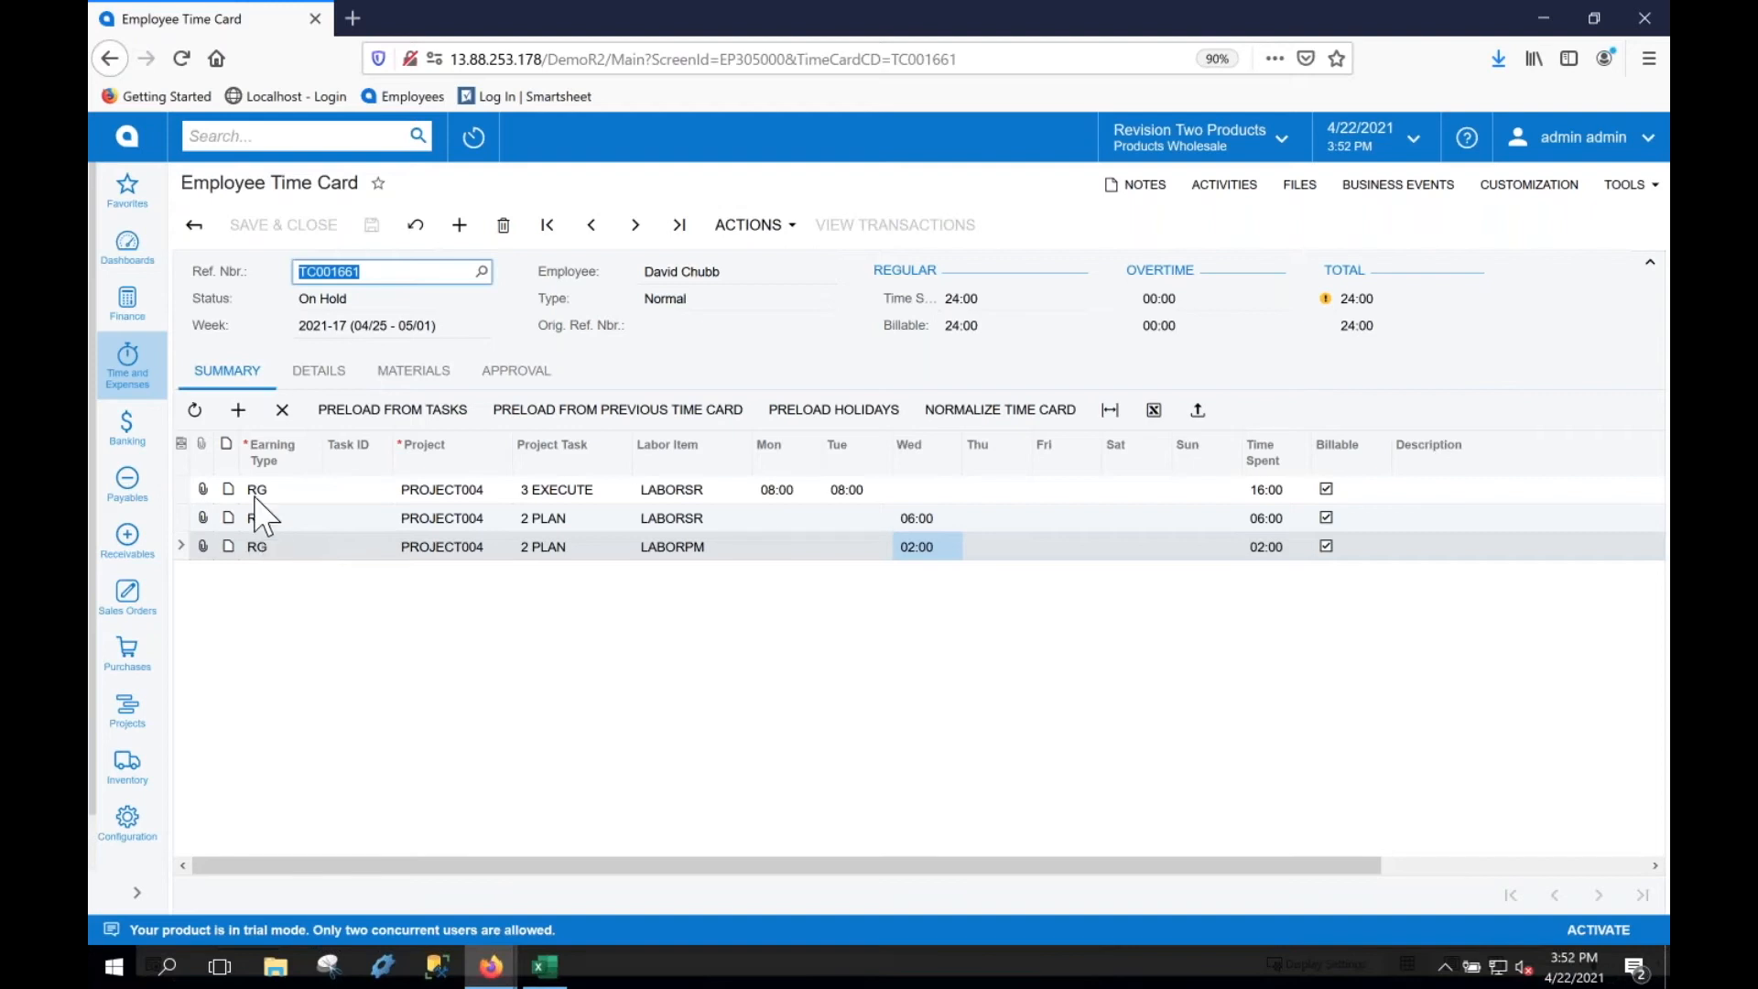
Add a fourth line to the time card and browse the available earning types, keeping RG
{"action": "left_click", "coordinate": [238, 409]}
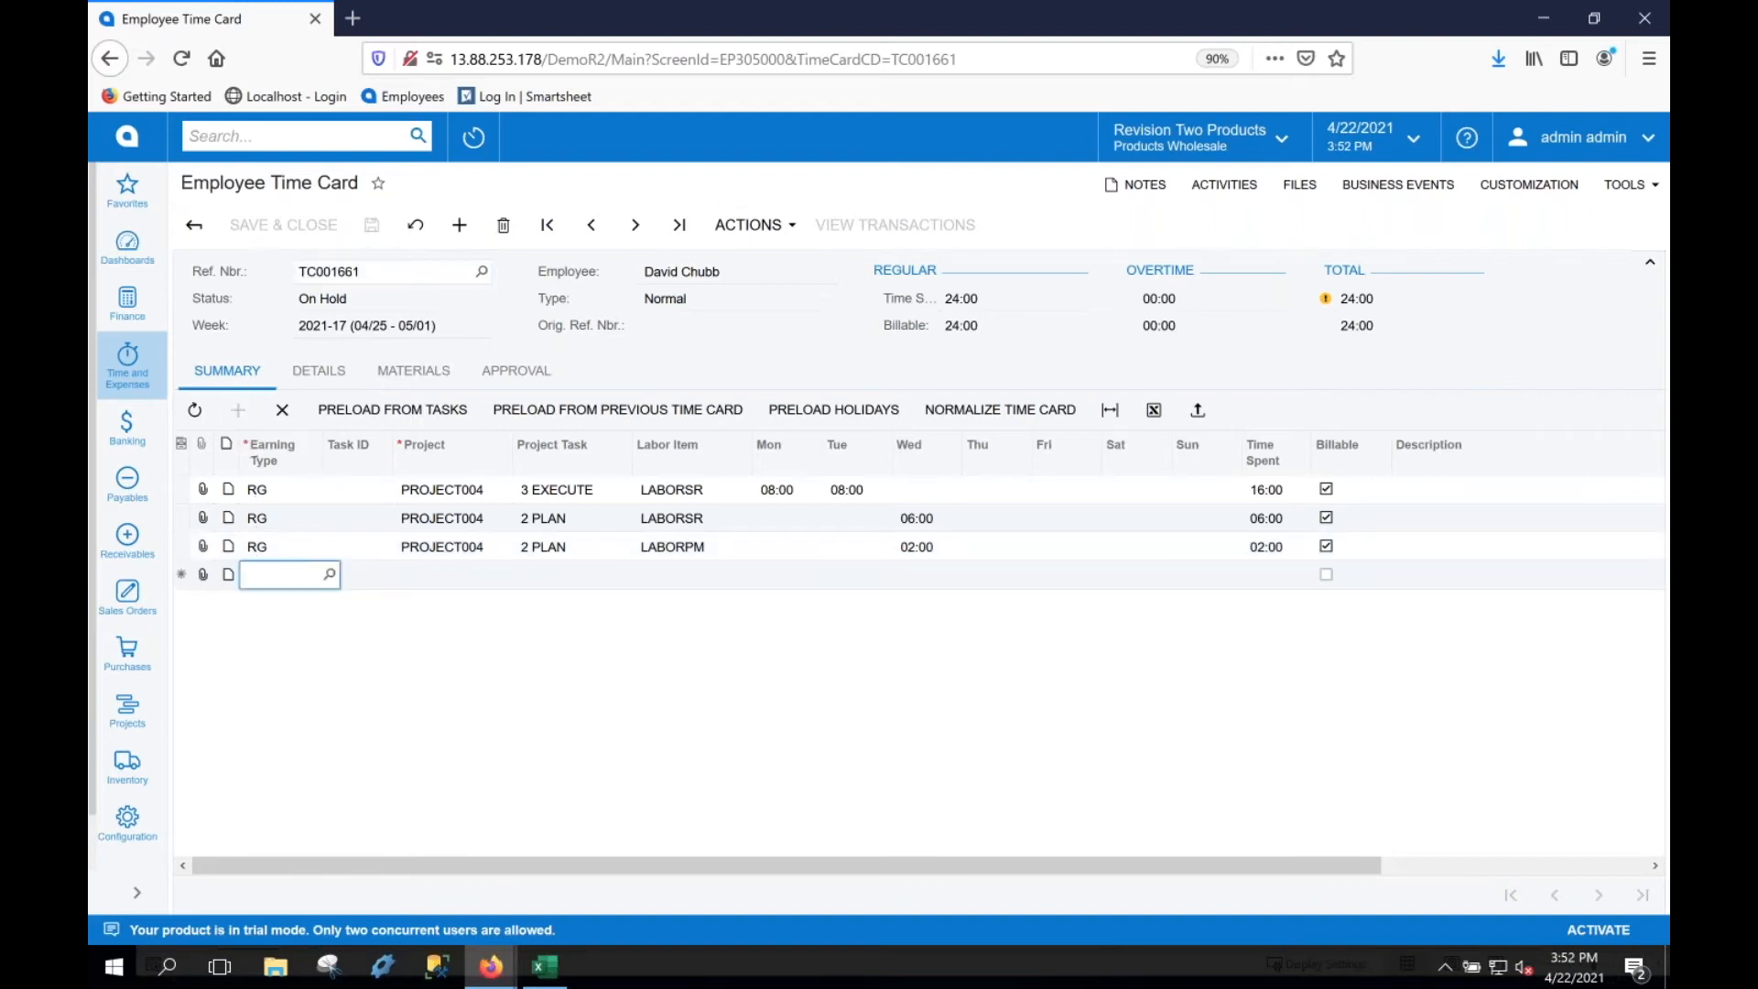
{"action": "left_click", "coordinate": [331, 574]}
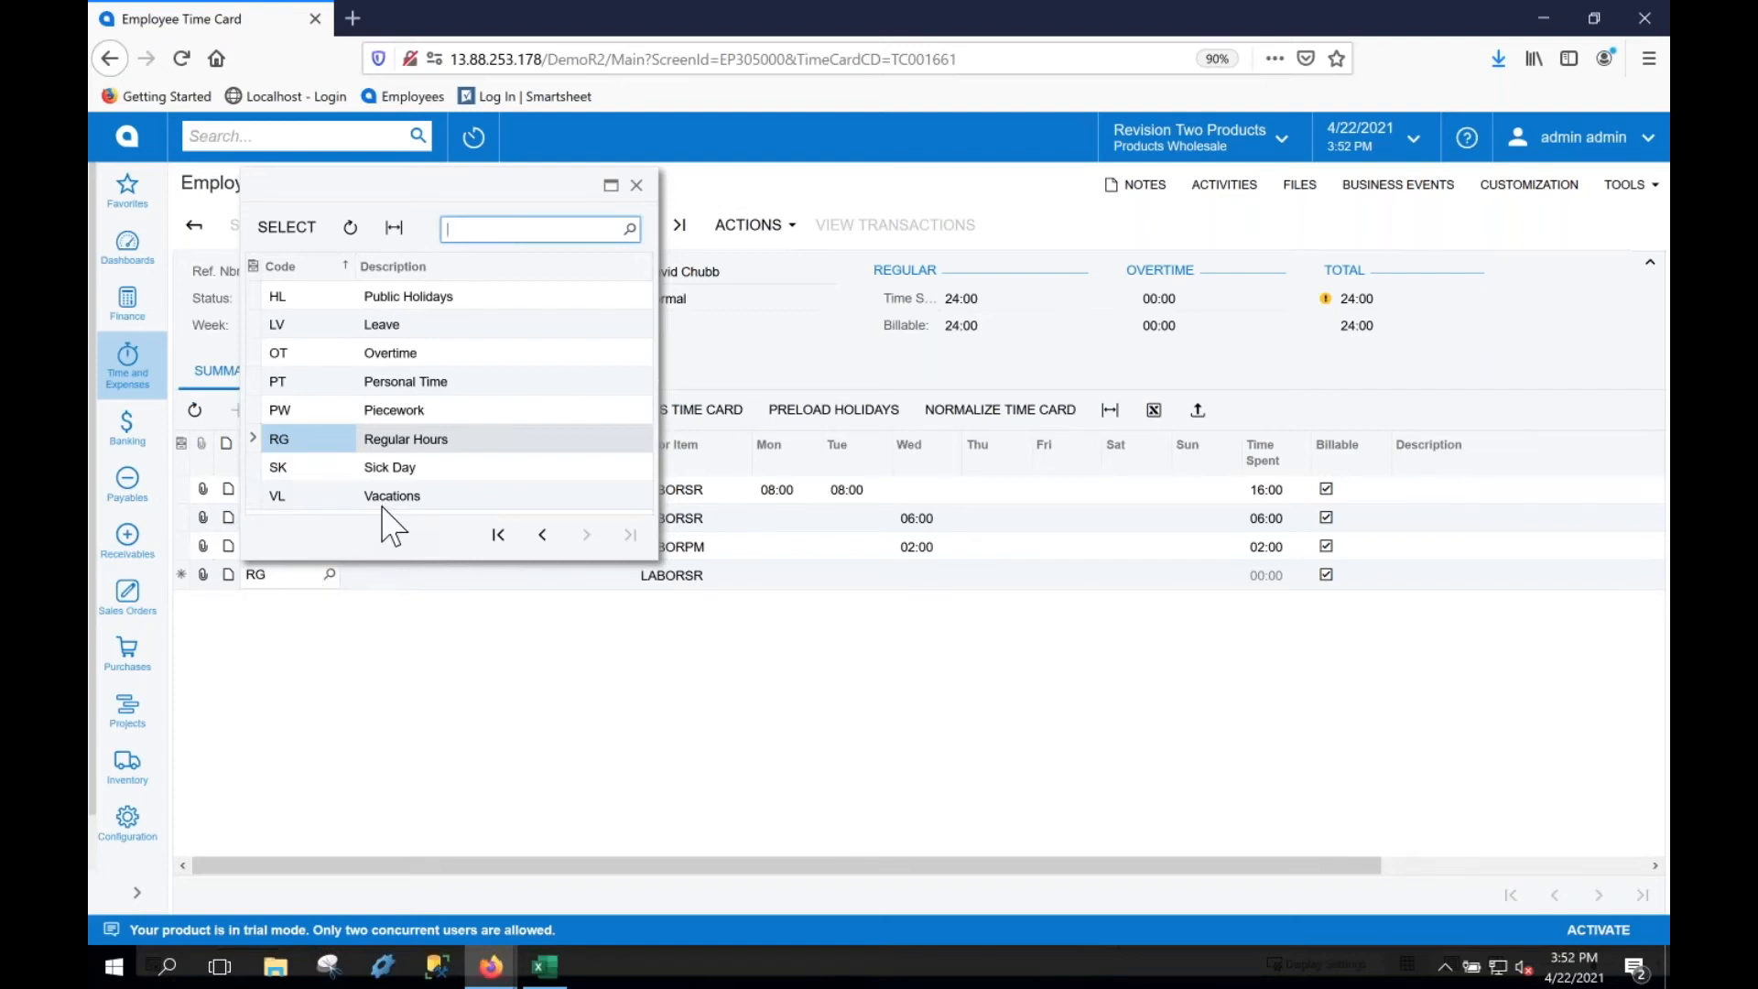
{"action": "left_click", "coordinate": [542, 534]}
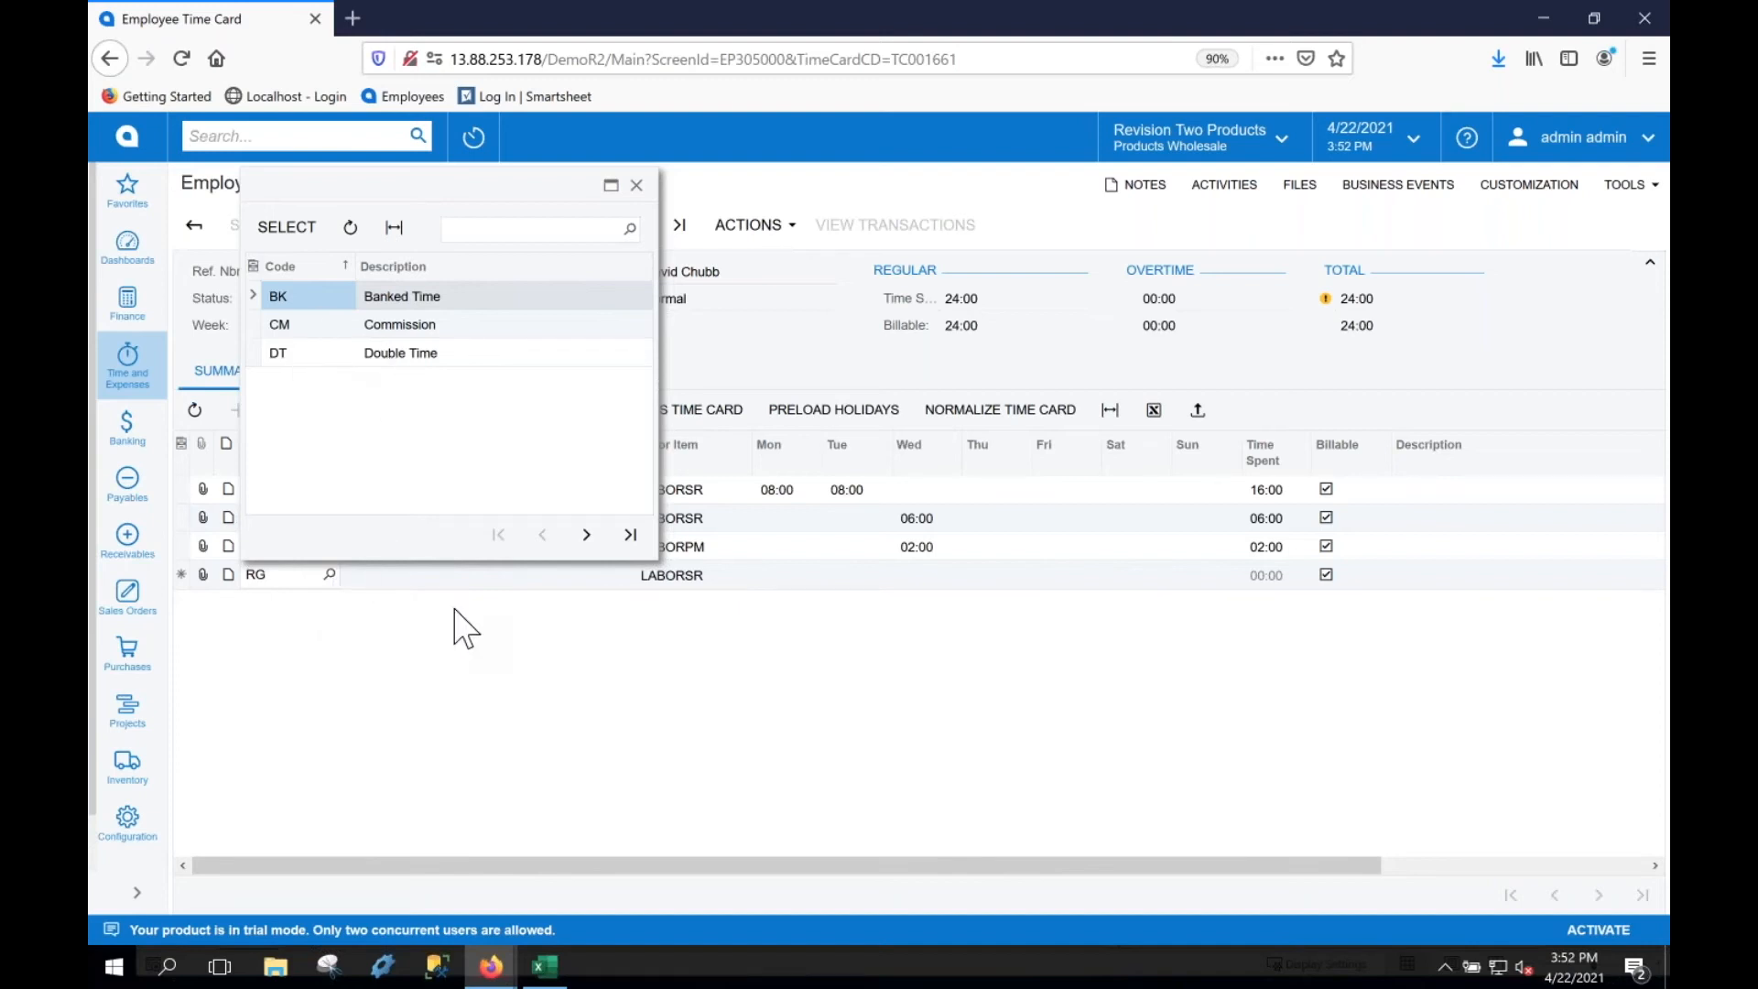
{"action": "left_click", "coordinate": [499, 629]}
Assign the fourth line to PROJECT004 with project task 3 EXECUTE
{"action": "left_click", "coordinate": [359, 575]}
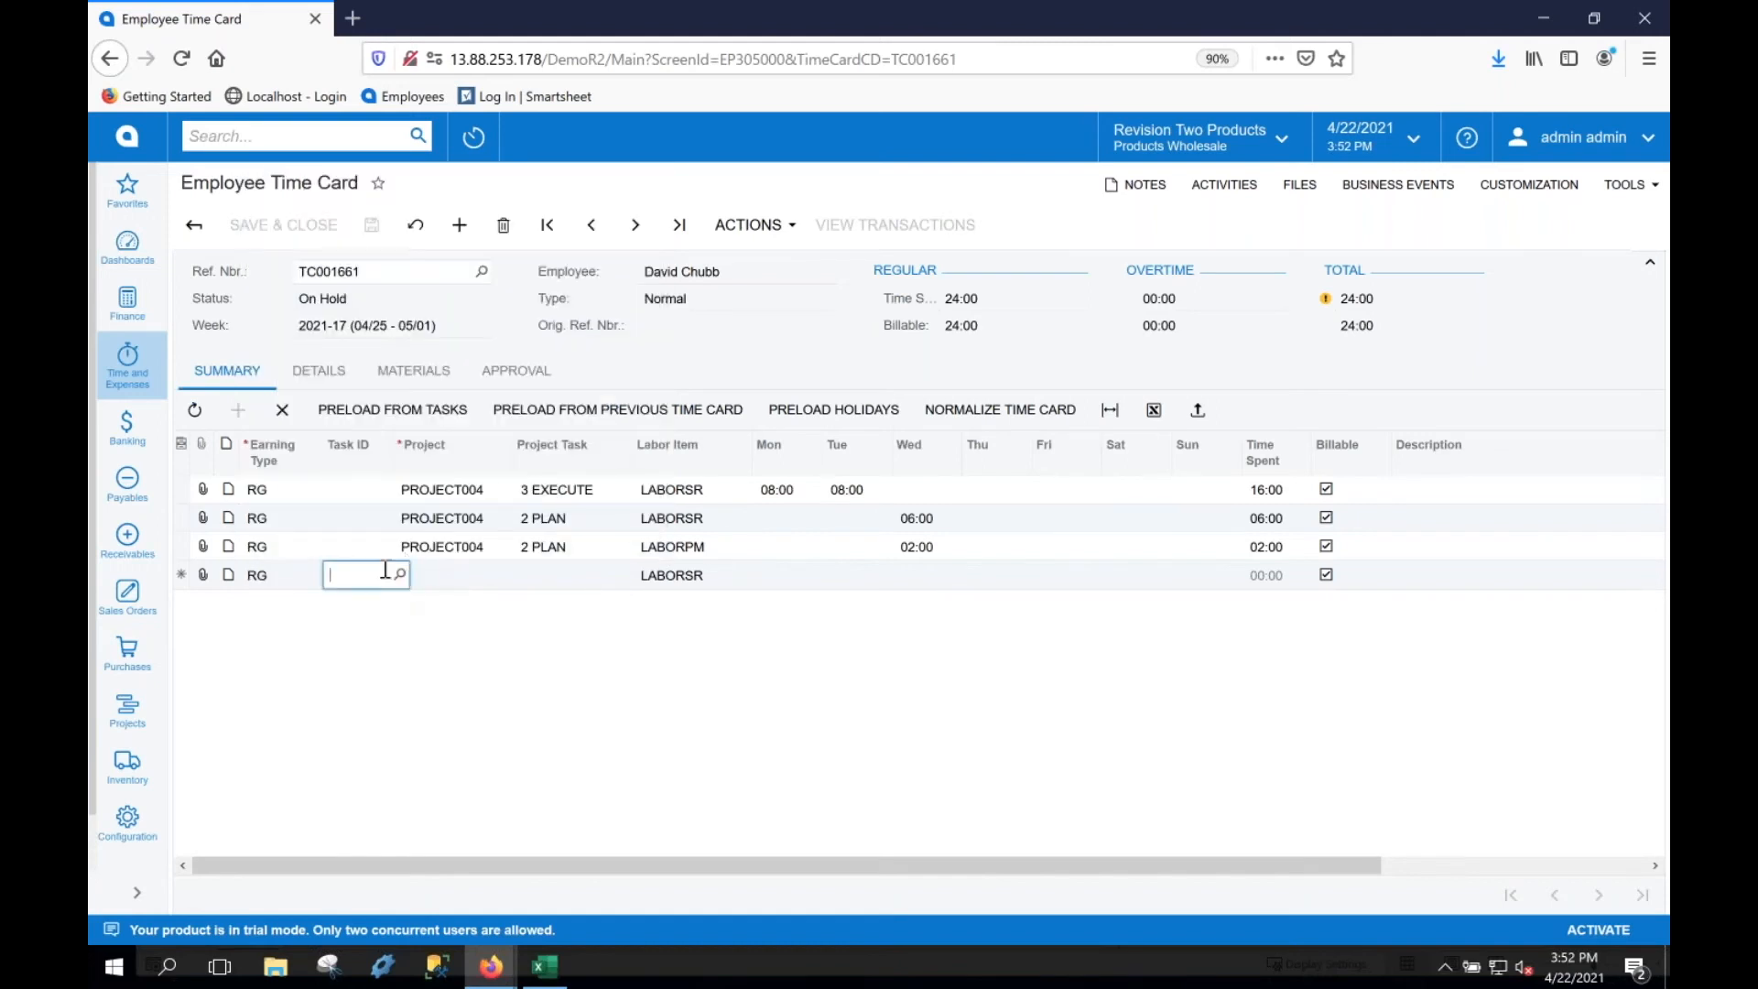
{"action": "key", "text": "Tab"}
{"action": "type", "text": "project004"}
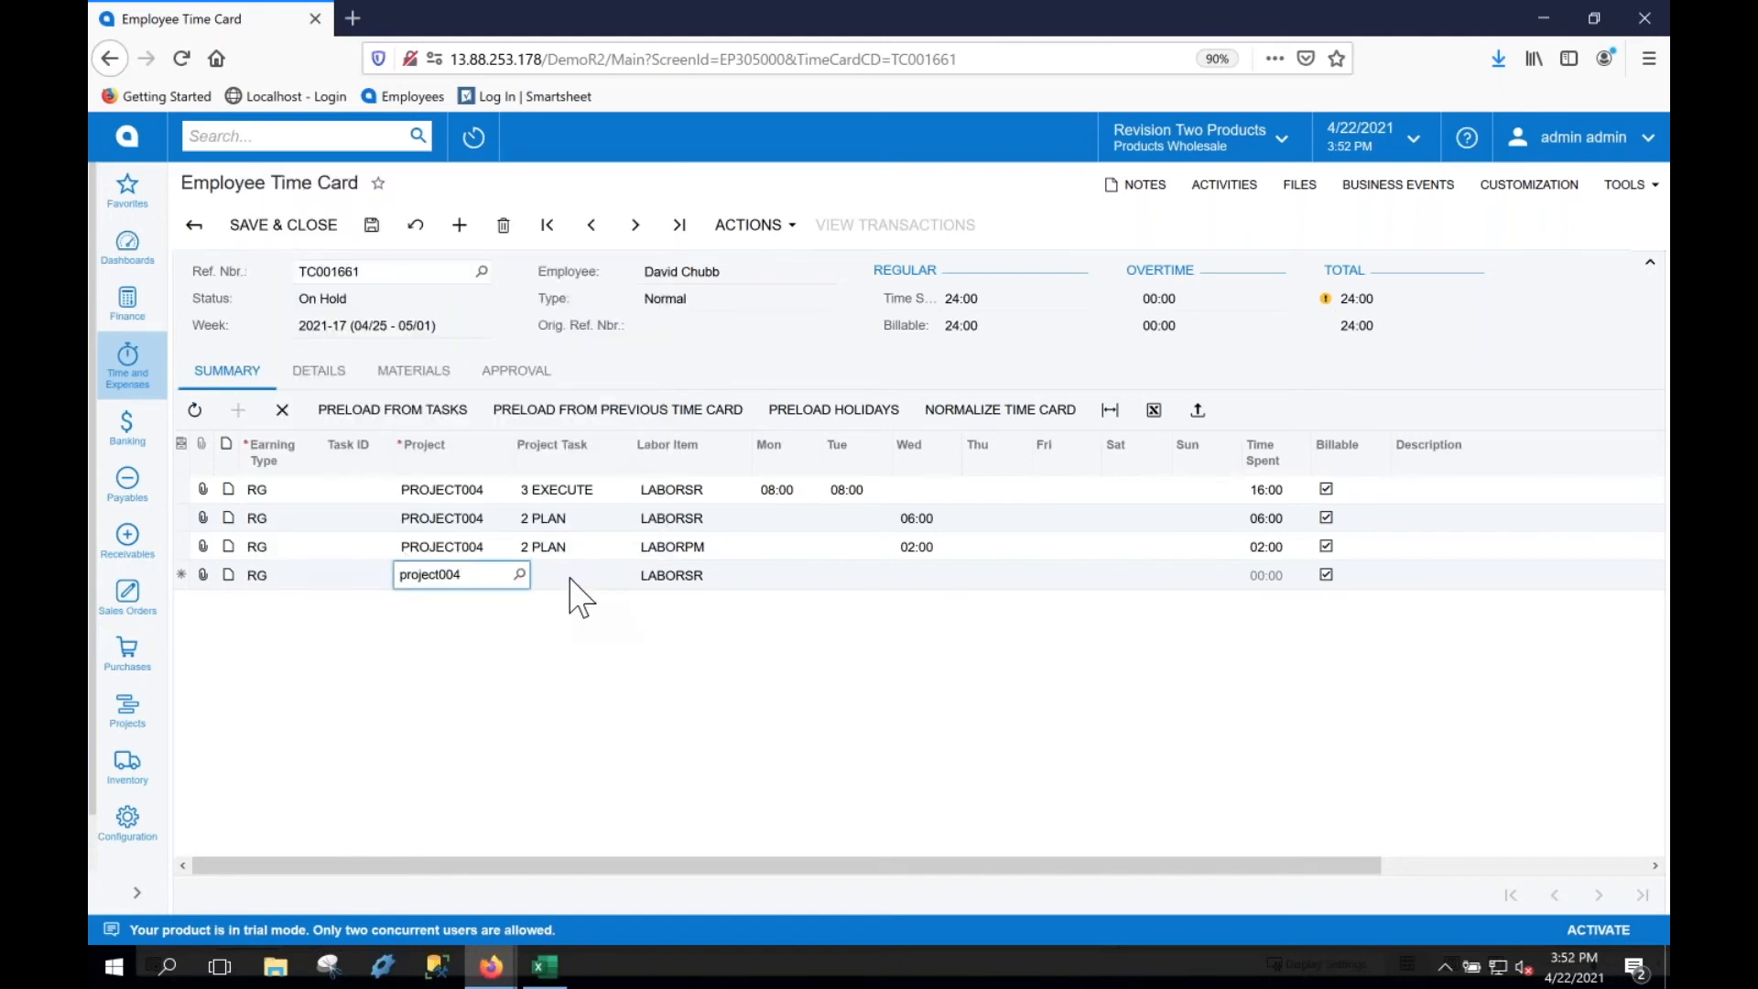
{"action": "key", "text": "Tab"}
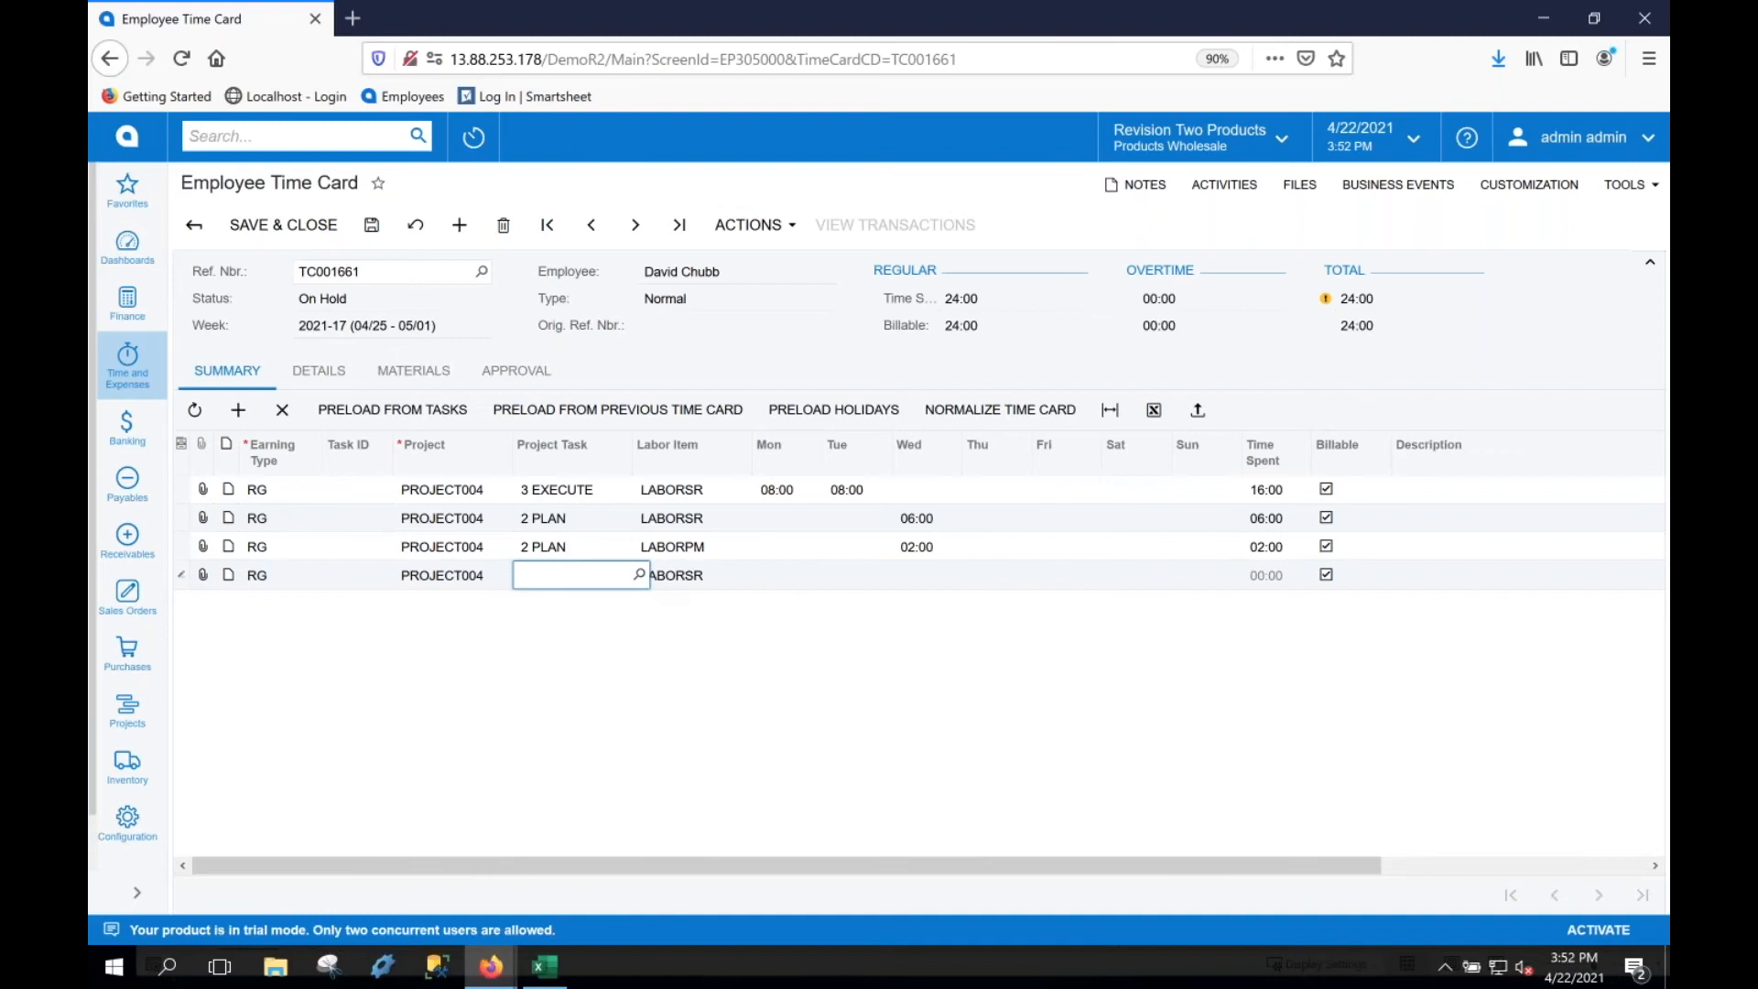
{"action": "left_click", "coordinate": [639, 575]}
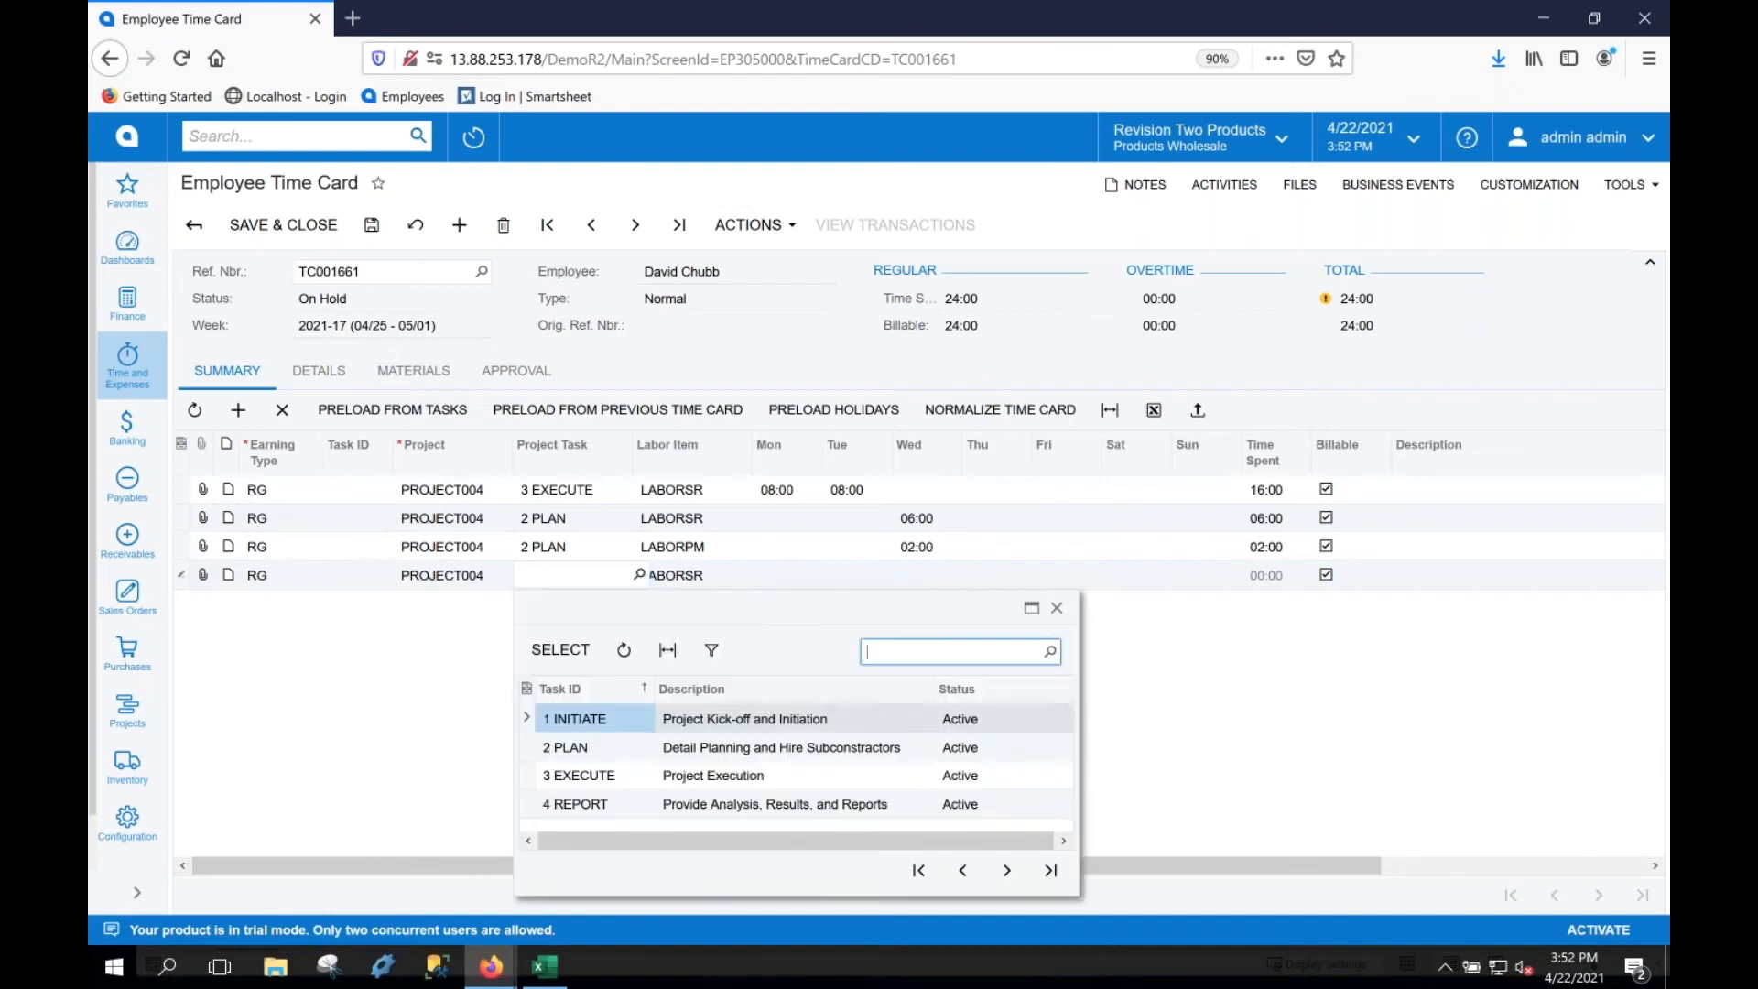
{"action": "double_click", "coordinate": [582, 776]}
Enter 11:00 hours for Thursday on the fourth line, keeping labor item LABORSR
{"action": "key", "text": "Tab"}
{"action": "key", "text": "Tab"}
{"action": "key", "text": "Tab"}
{"action": "key", "text": "Tab"}
{"action": "type", "text": "1"}
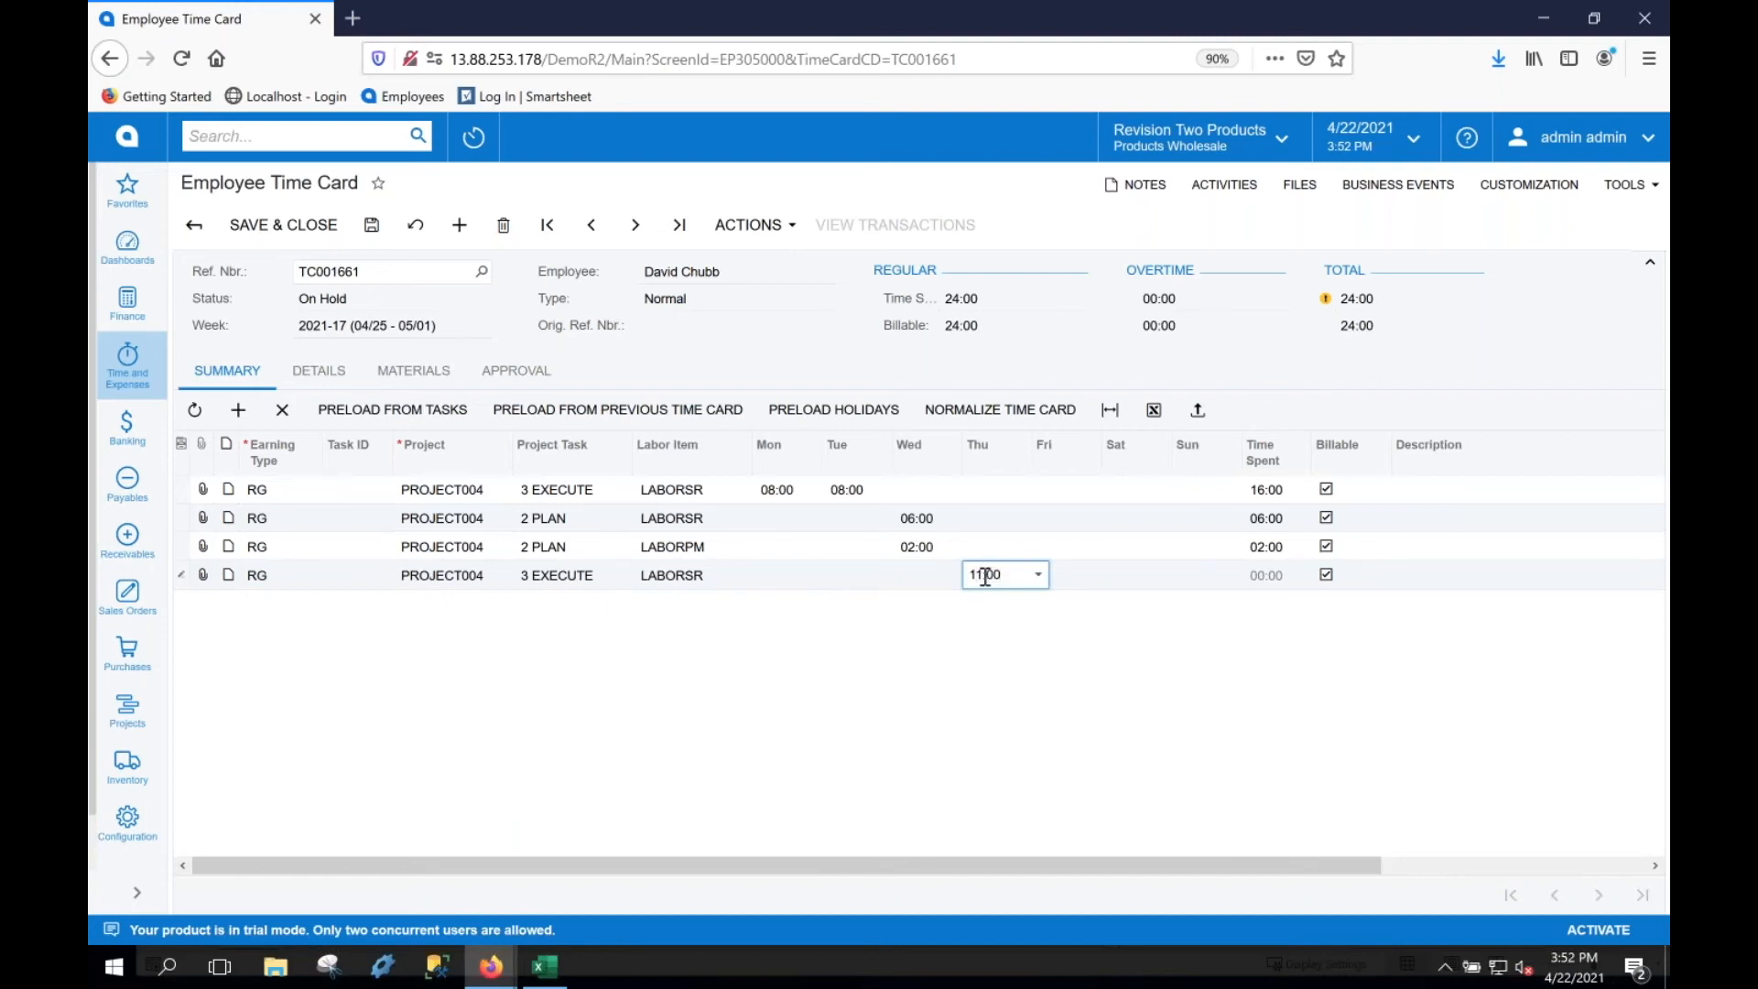
{"action": "key", "text": "Tab"}
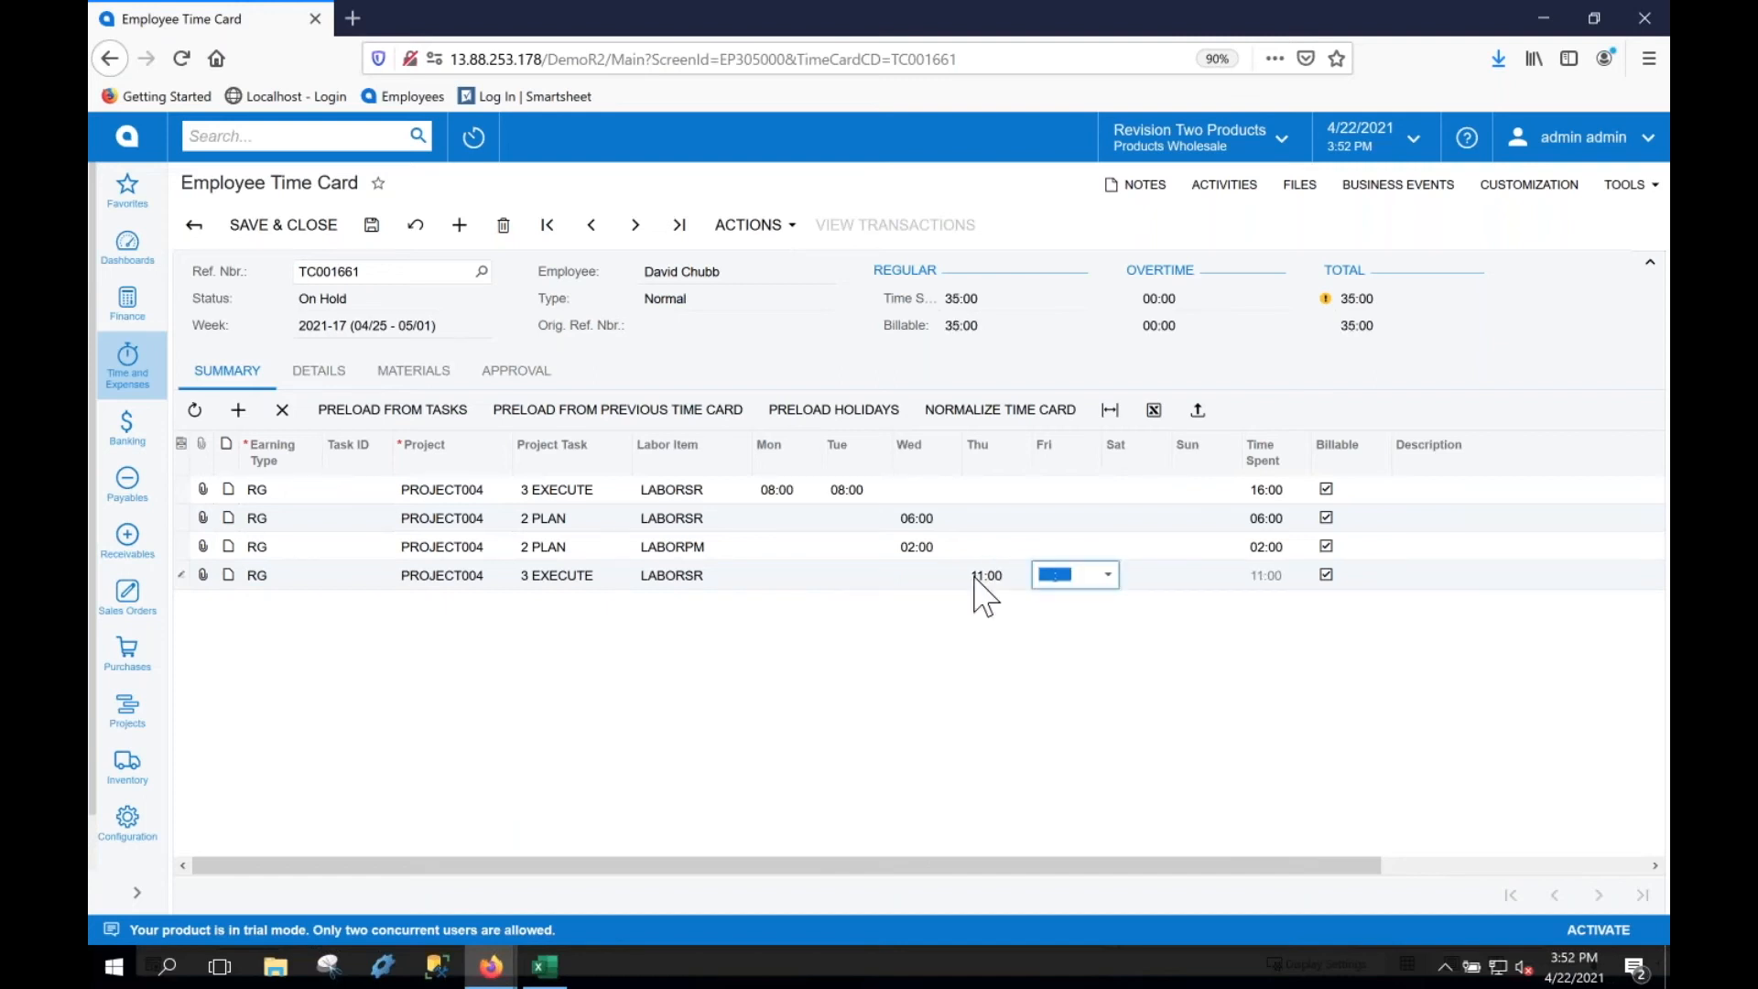
Add a banked-time (BK) line on project X with -03:00 hours for Thursday
{"action": "left_click", "coordinate": [238, 409]}
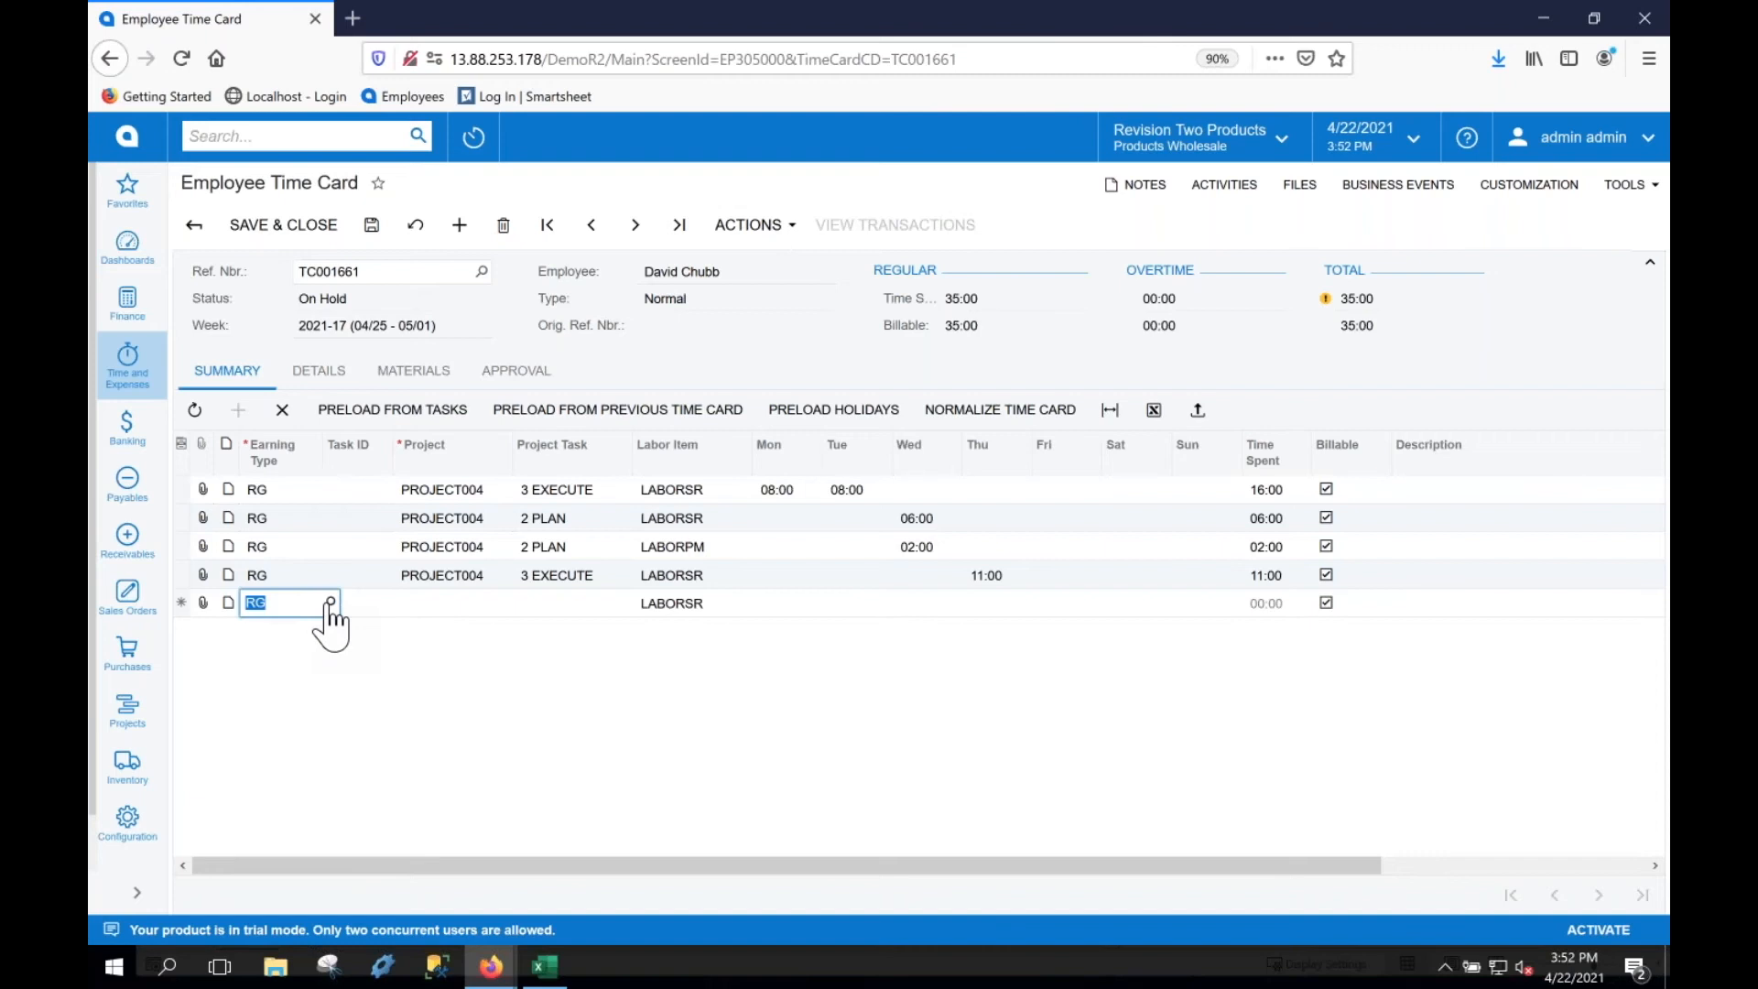
{"action": "key", "text": "Tab"}
{"action": "key", "text": "Tab"}
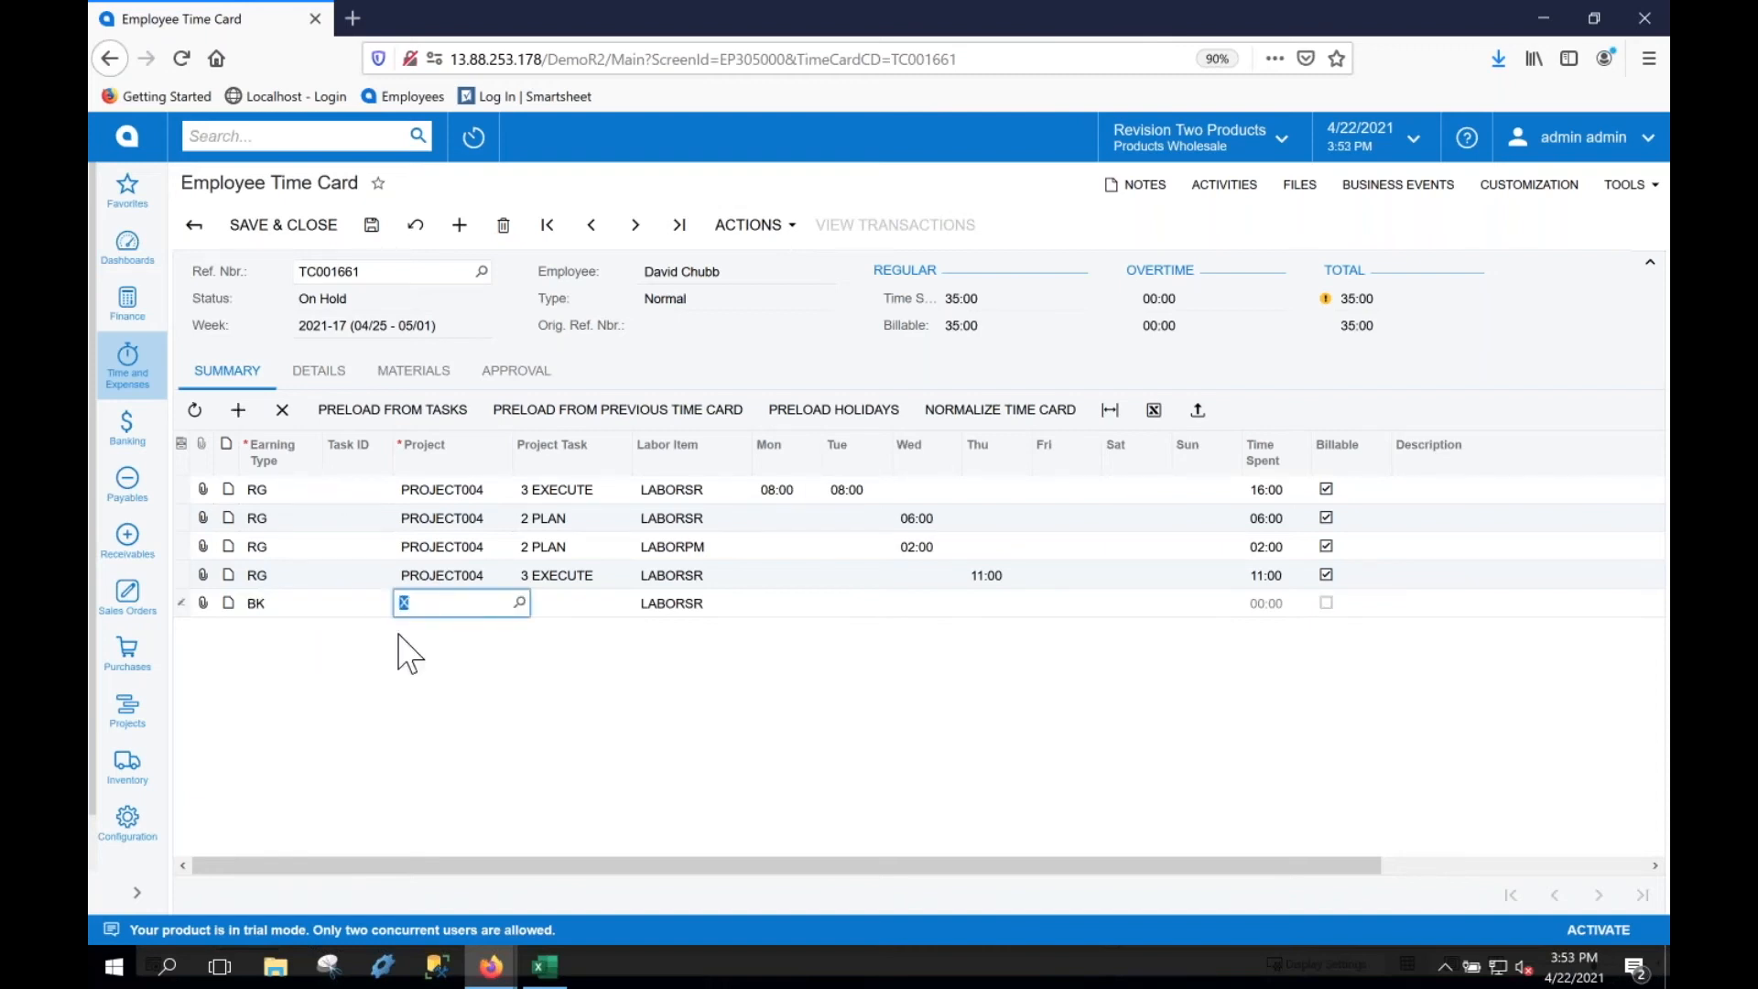
{"action": "left_click", "coordinate": [991, 606]}
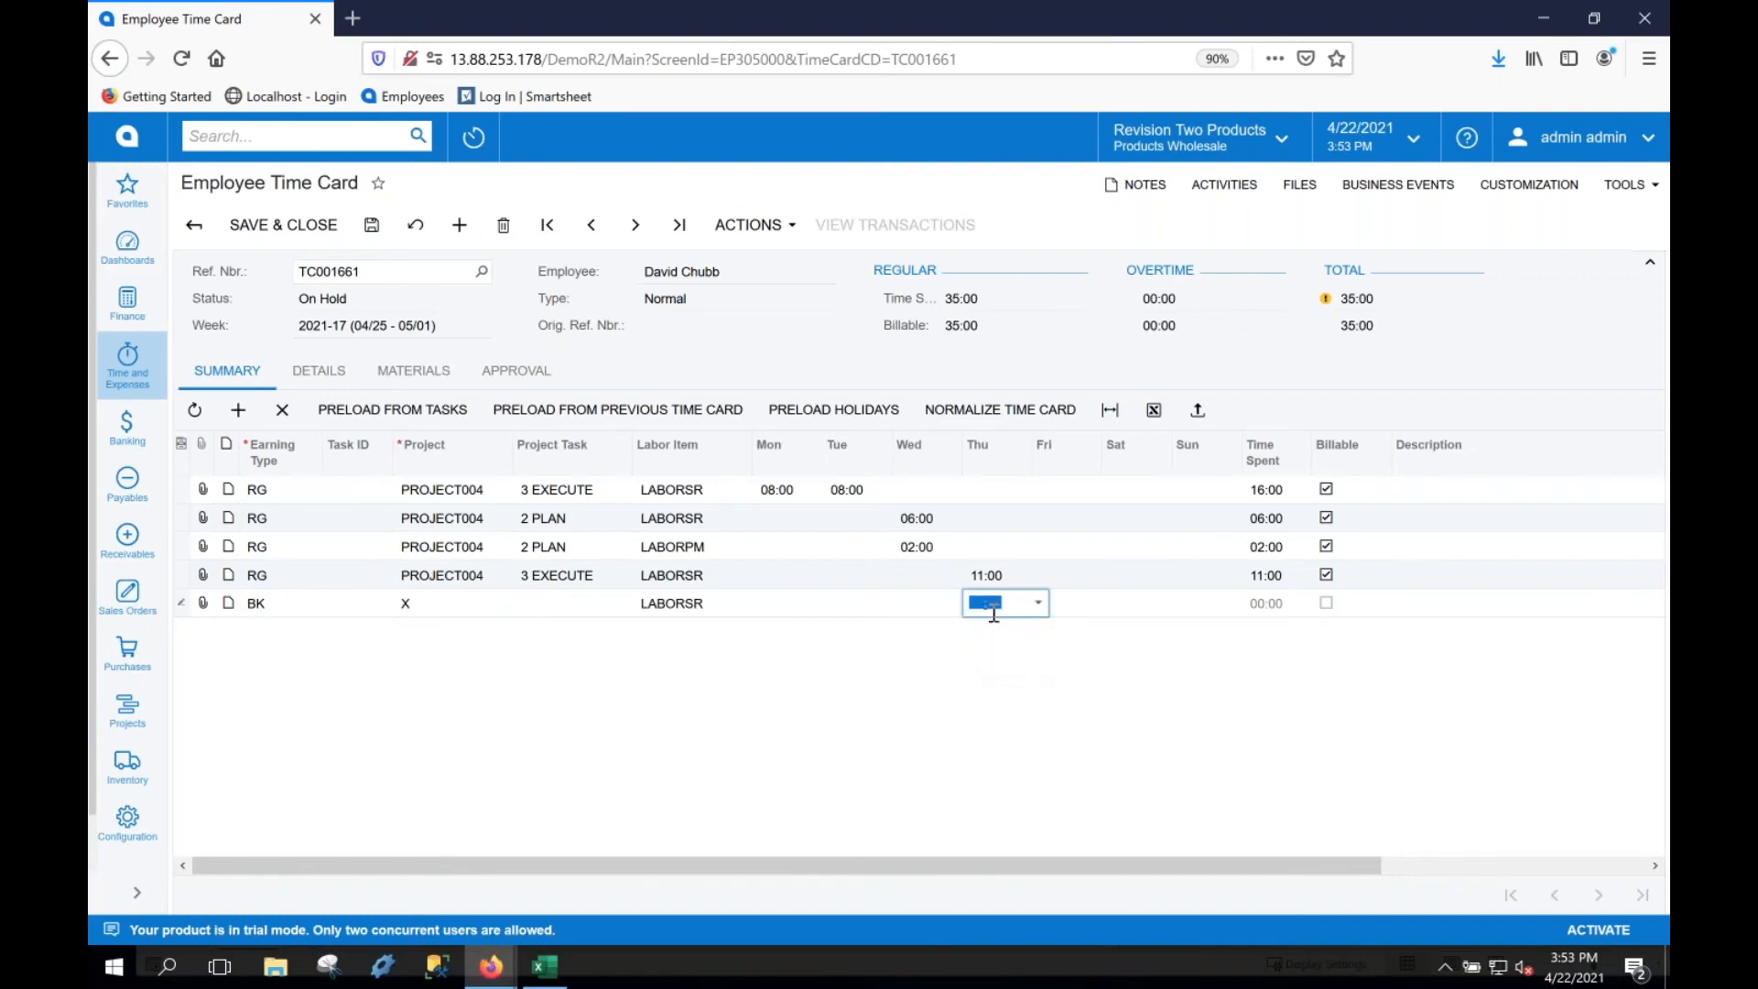
{"action": "type", "text": "3:00"}
{"action": "key", "text": "Tab"}
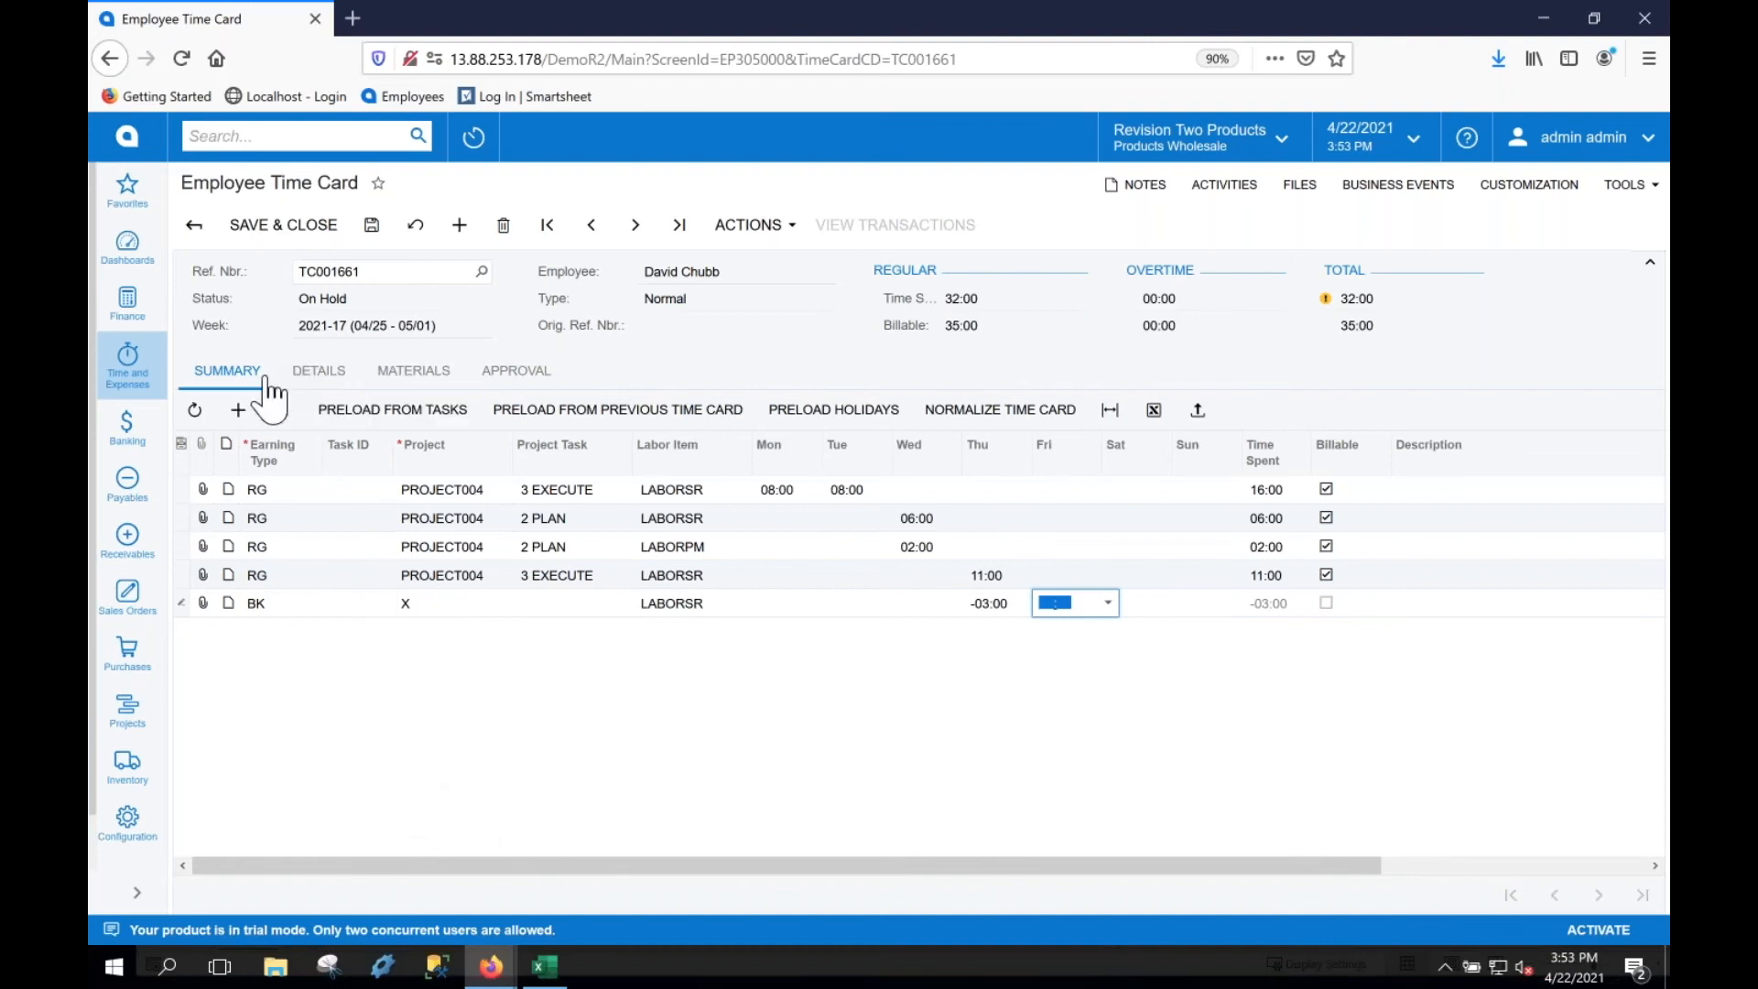
Add a second banked-time (BK) line on project X with 03:00 hours for Friday
{"action": "left_click", "coordinate": [237, 410]}
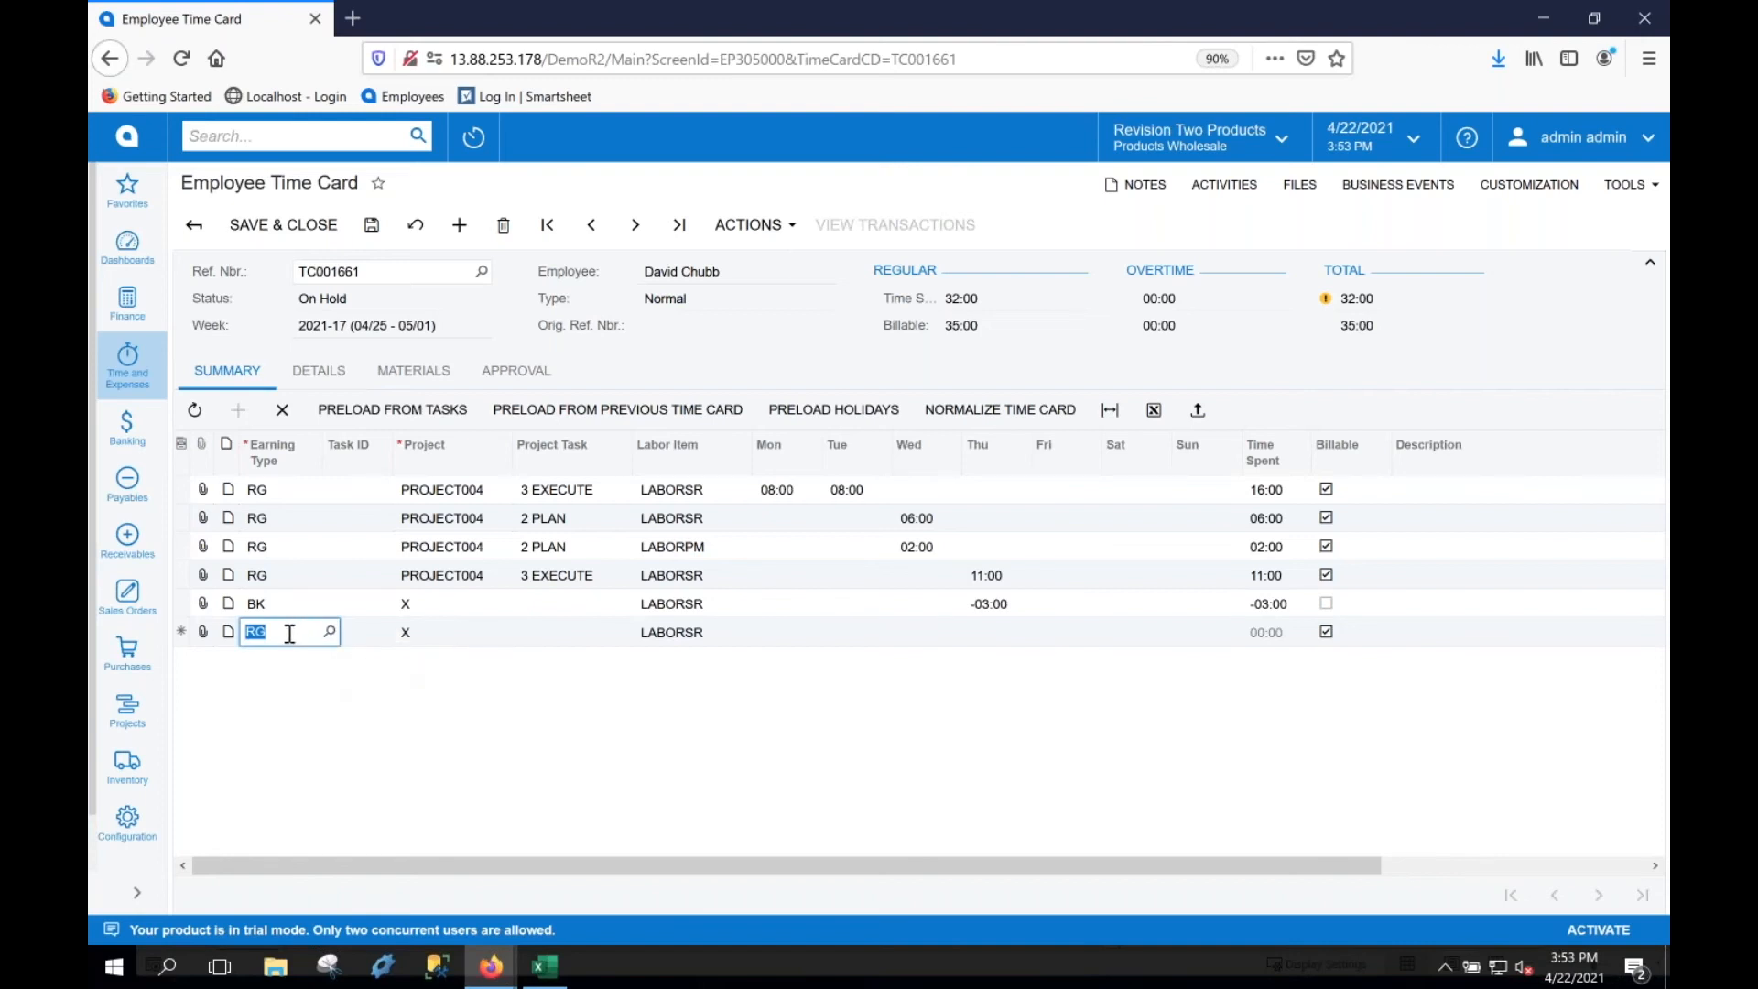
{"action": "key", "text": "Tab"}
{"action": "key", "text": "Tab"}
{"action": "key", "text": "Tab"}
{"action": "key", "text": "Tab"}
{"action": "key", "text": "Tab"}
{"action": "key", "text": "Tab"}
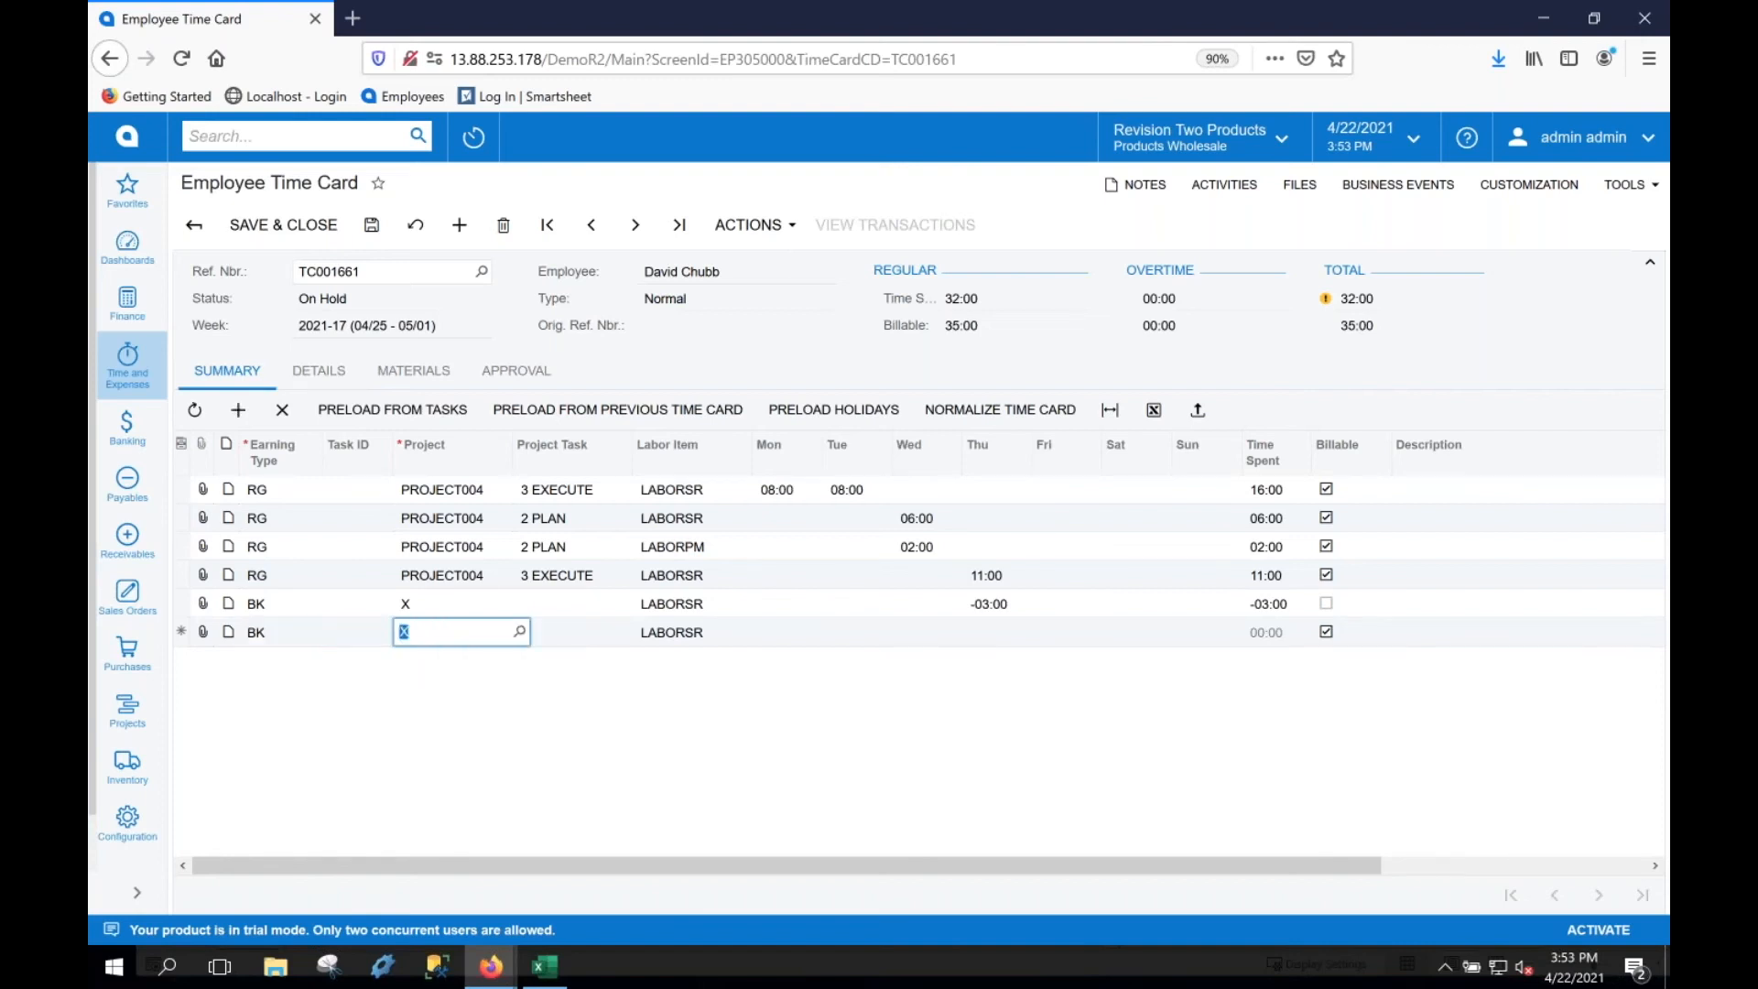
{"action": "key", "text": "Tab"}
{"action": "key", "text": "Tab"}
{"action": "type", "text": "3"}
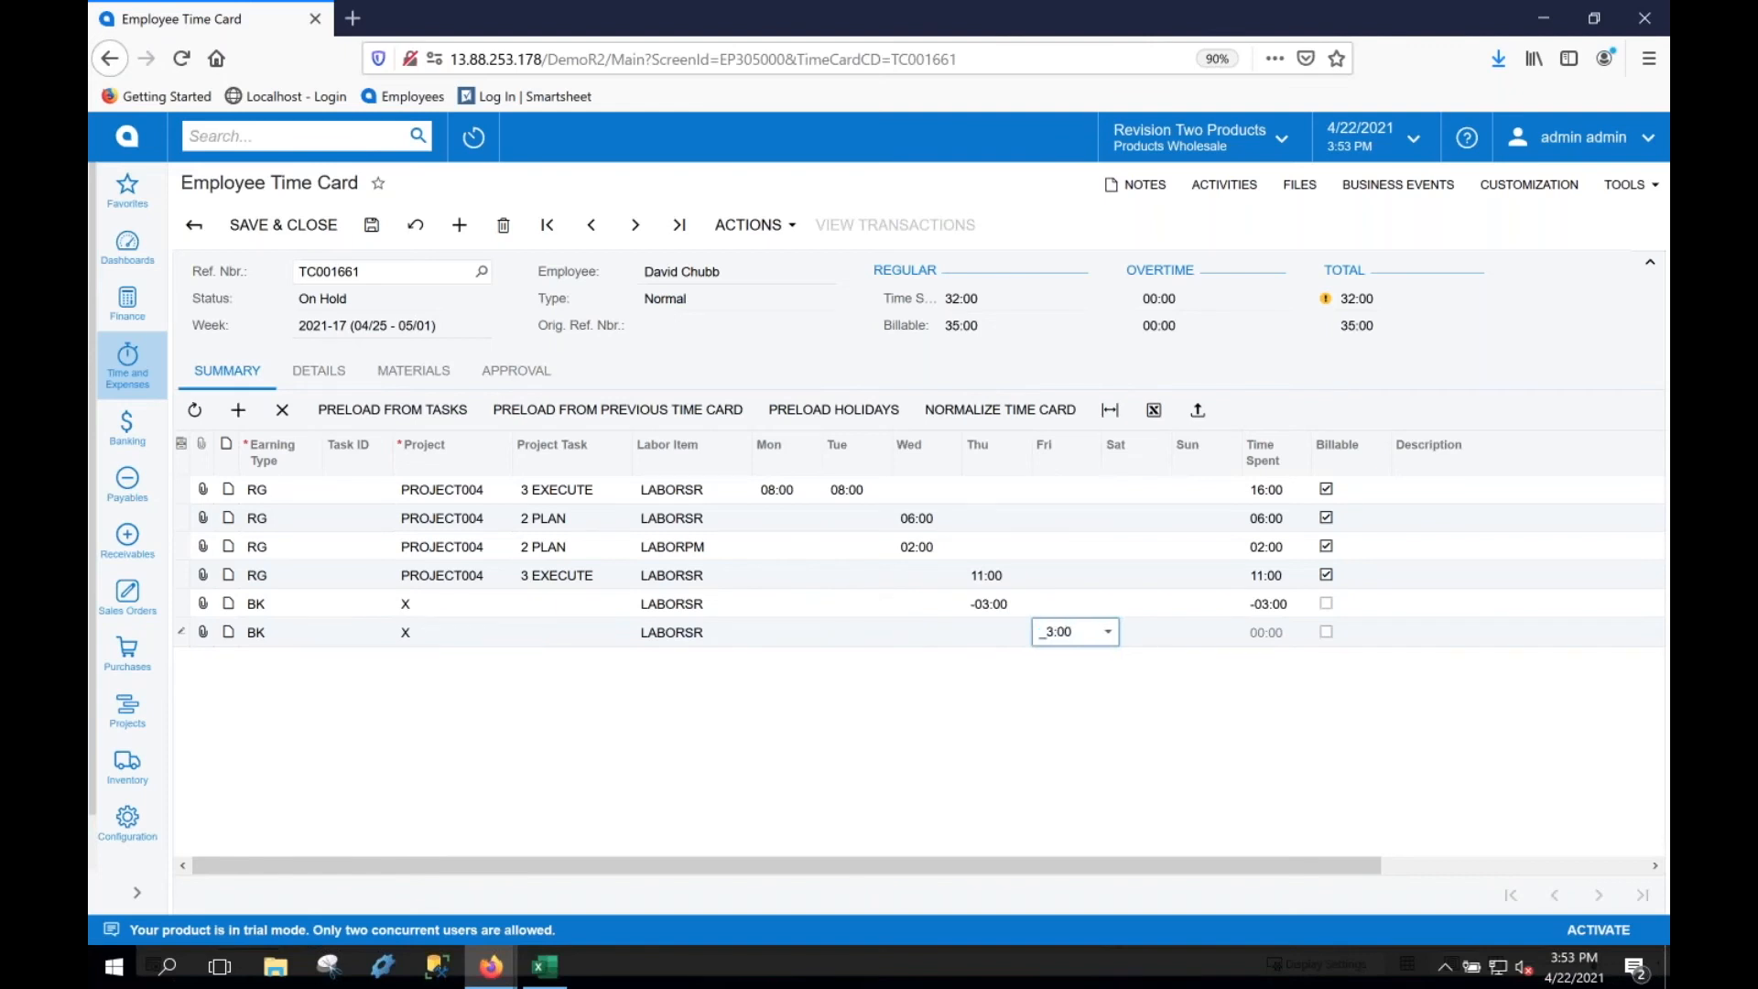
{"action": "key", "text": "Return"}
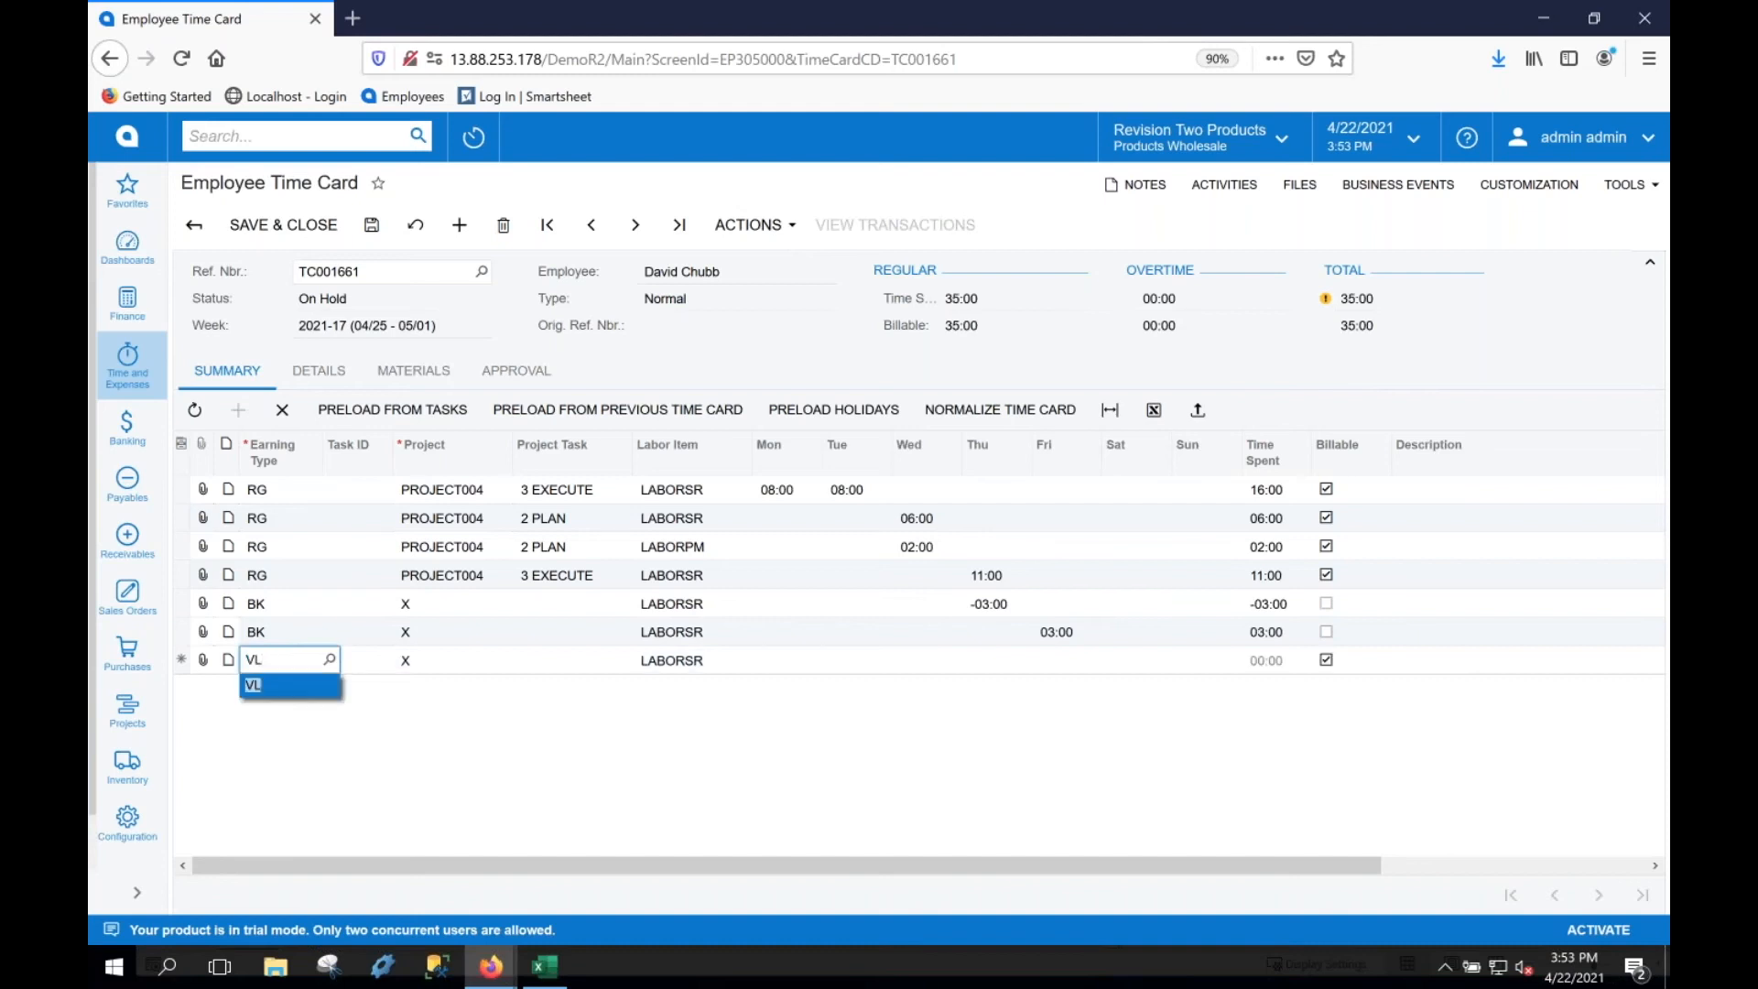
Enter a vacation (VL) line on project X with 05:00 hours for Friday, and save the time card
{"action": "type", "text": "VL"}
{"action": "key", "text": "Tab"}
{"action": "key", "text": "Tab"}
{"action": "key", "text": "Tab"}
{"action": "key", "text": "Tab"}
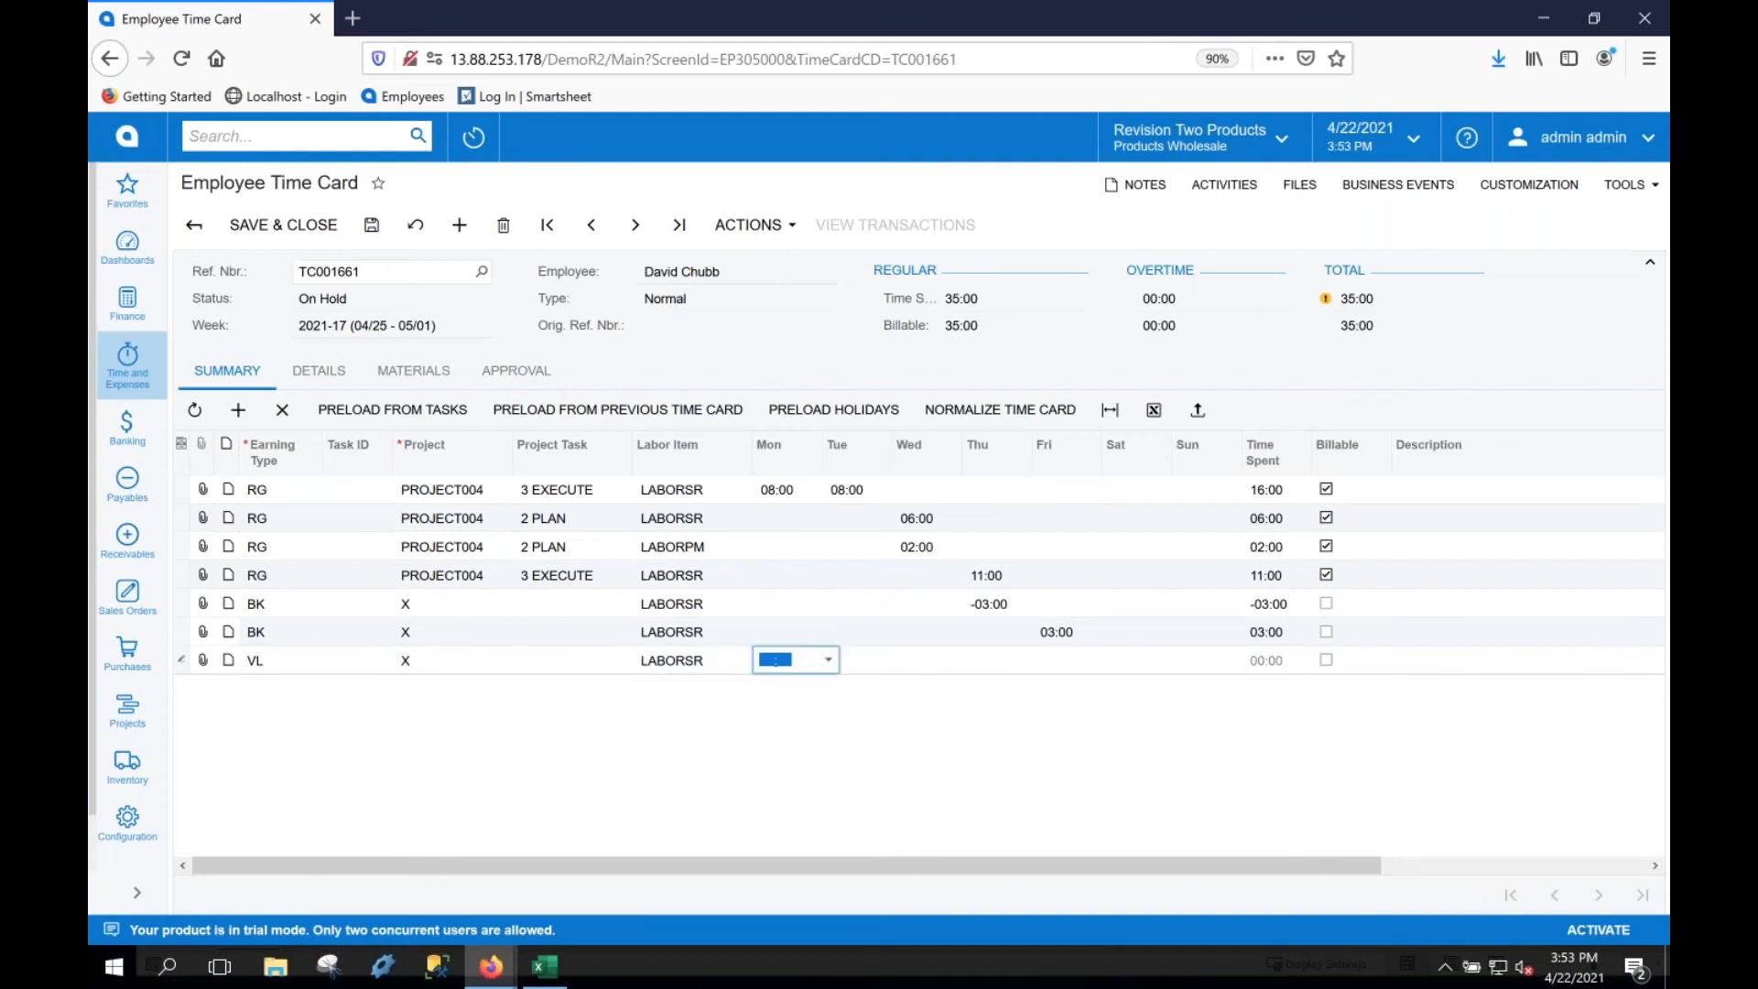
{"action": "key", "text": "Tab"}
{"action": "key", "text": "Tab"}
{"action": "key", "text": "Tab"}
{"action": "type", "text": "0"}
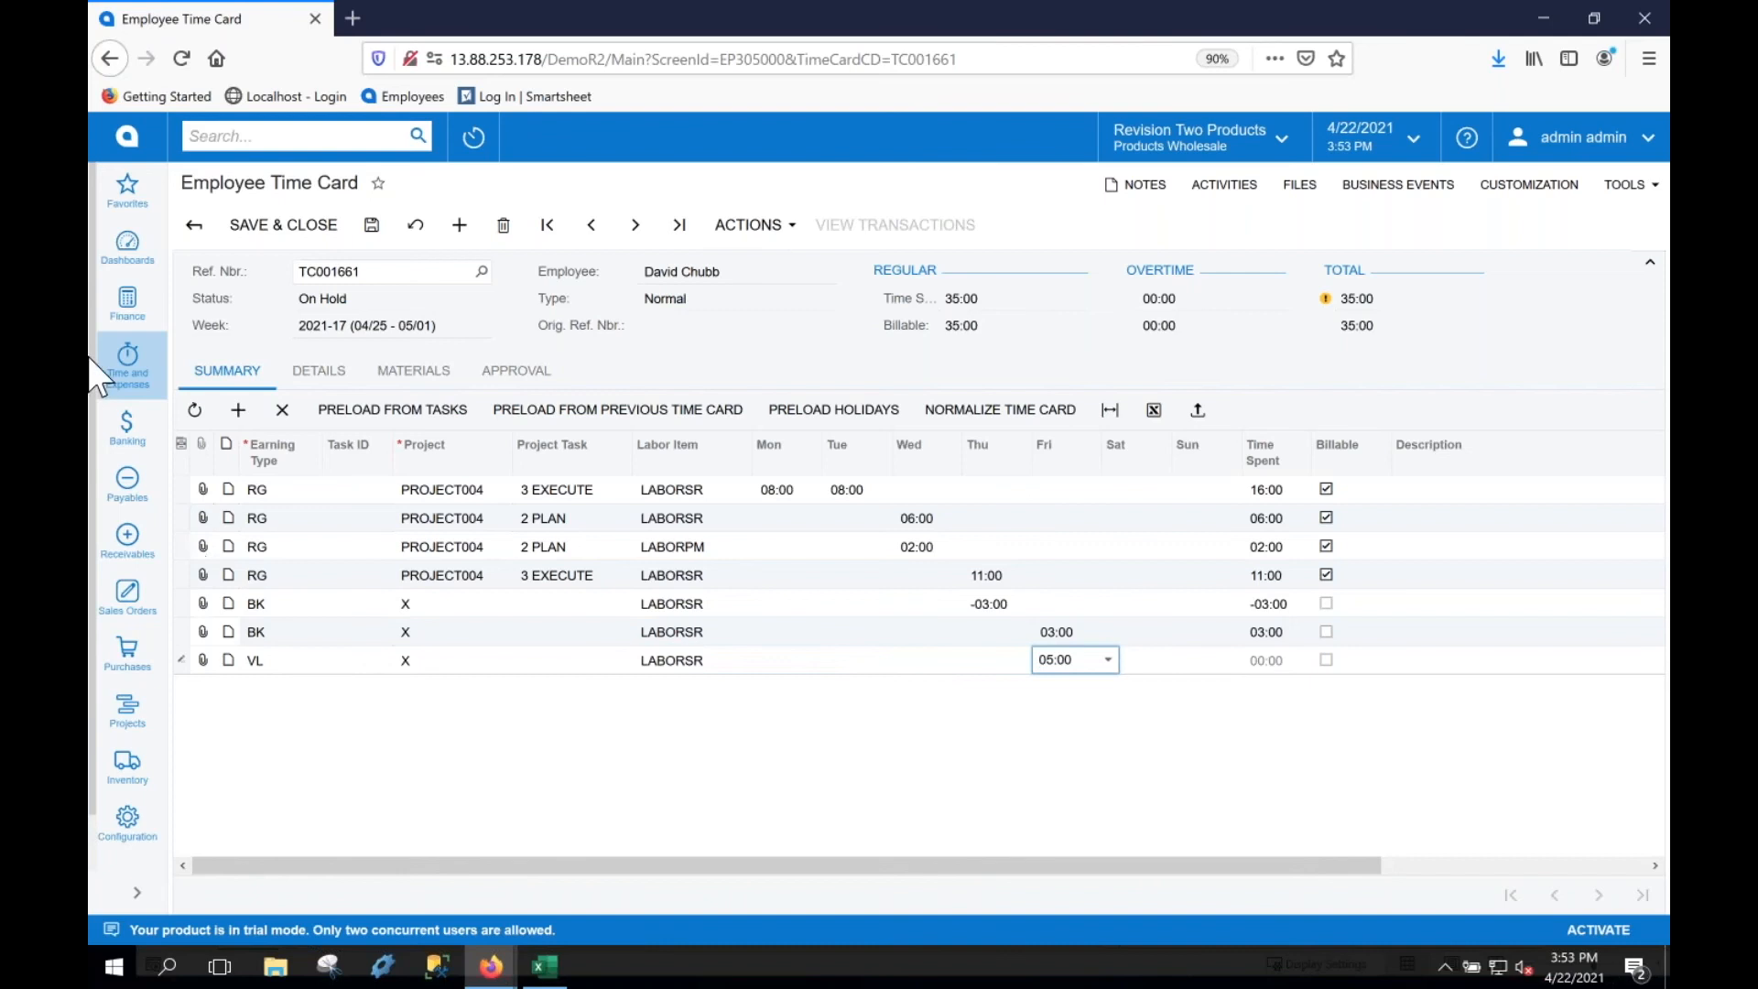
{"action": "left_click", "coordinate": [372, 229]}
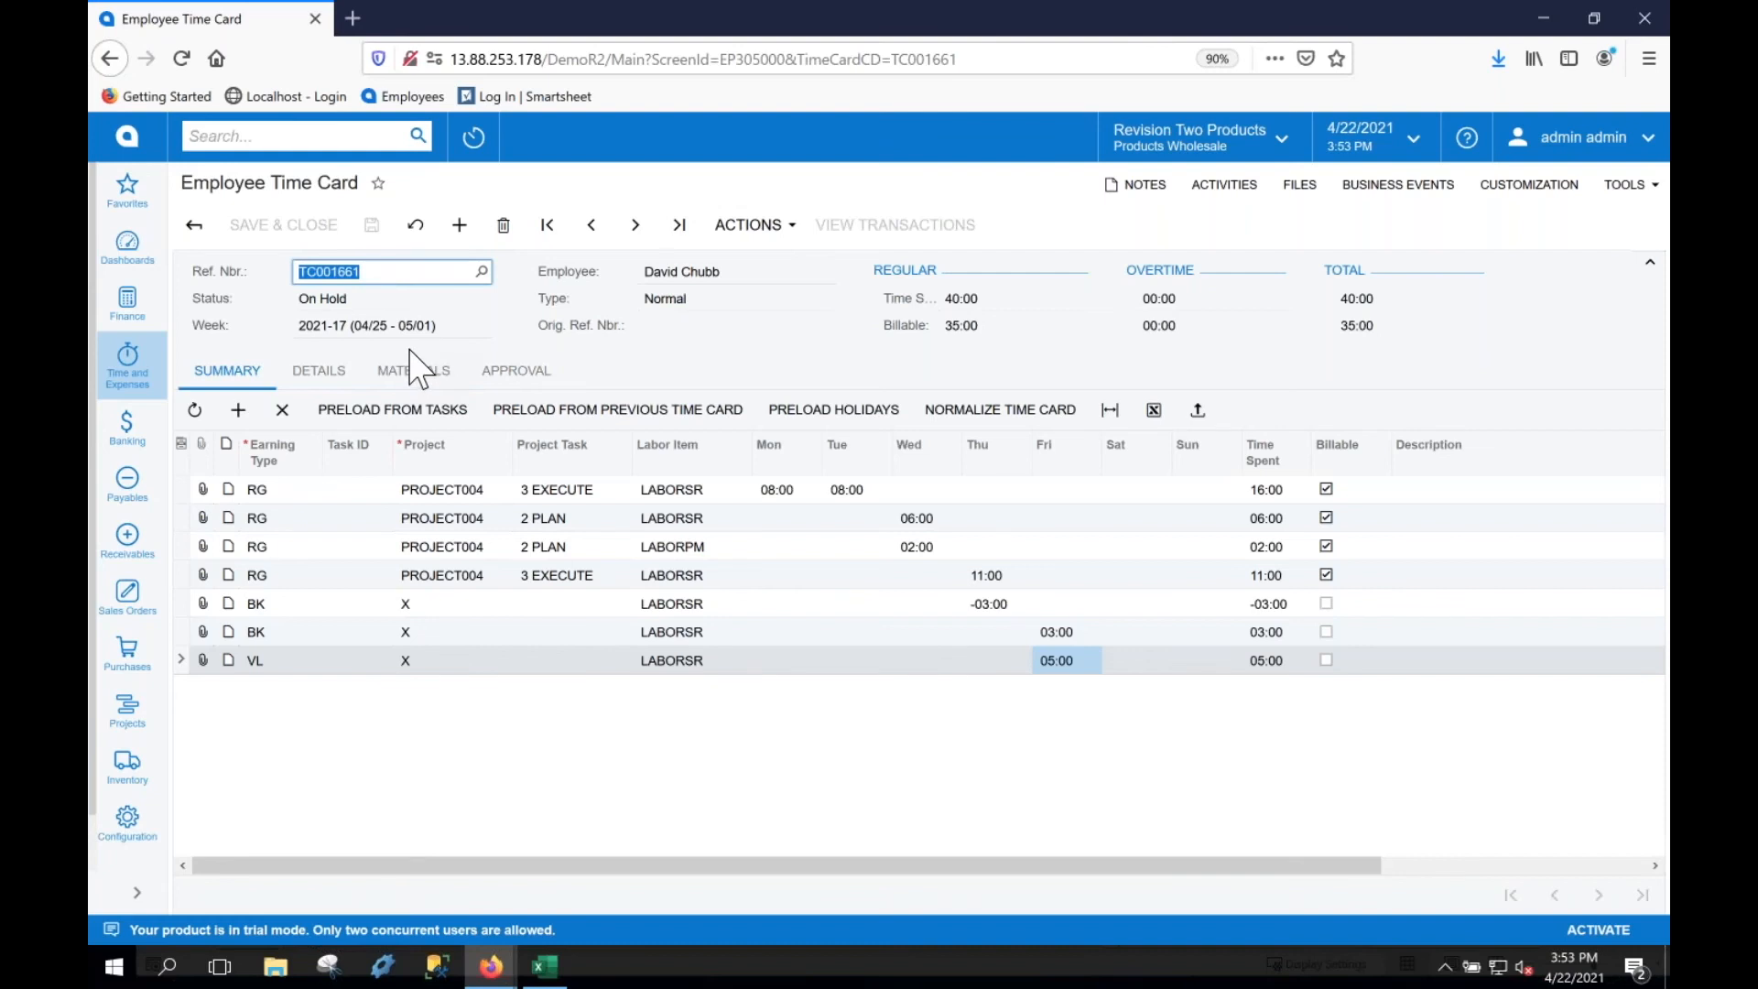
Add a materials line to the time card for PROJECT004, task 3 EXECUTE, with inventory item MILEAGE
{"action": "left_click", "coordinate": [442, 385]}
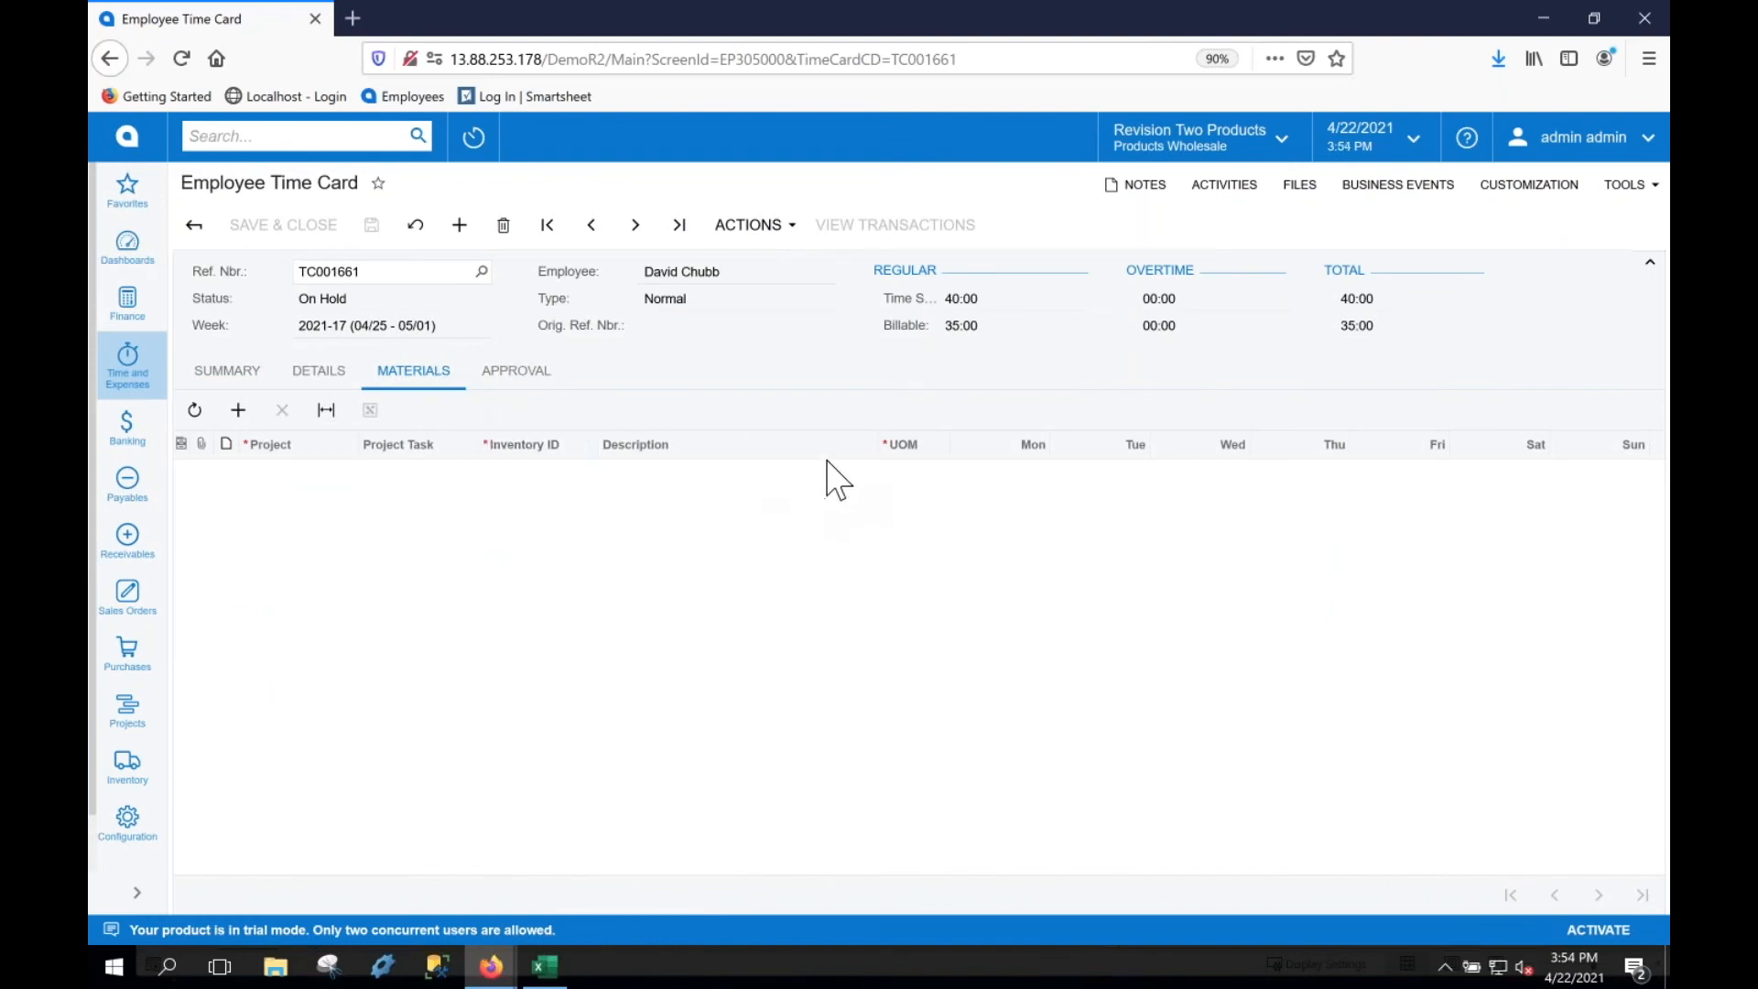
{"action": "left_click", "coordinate": [239, 410]}
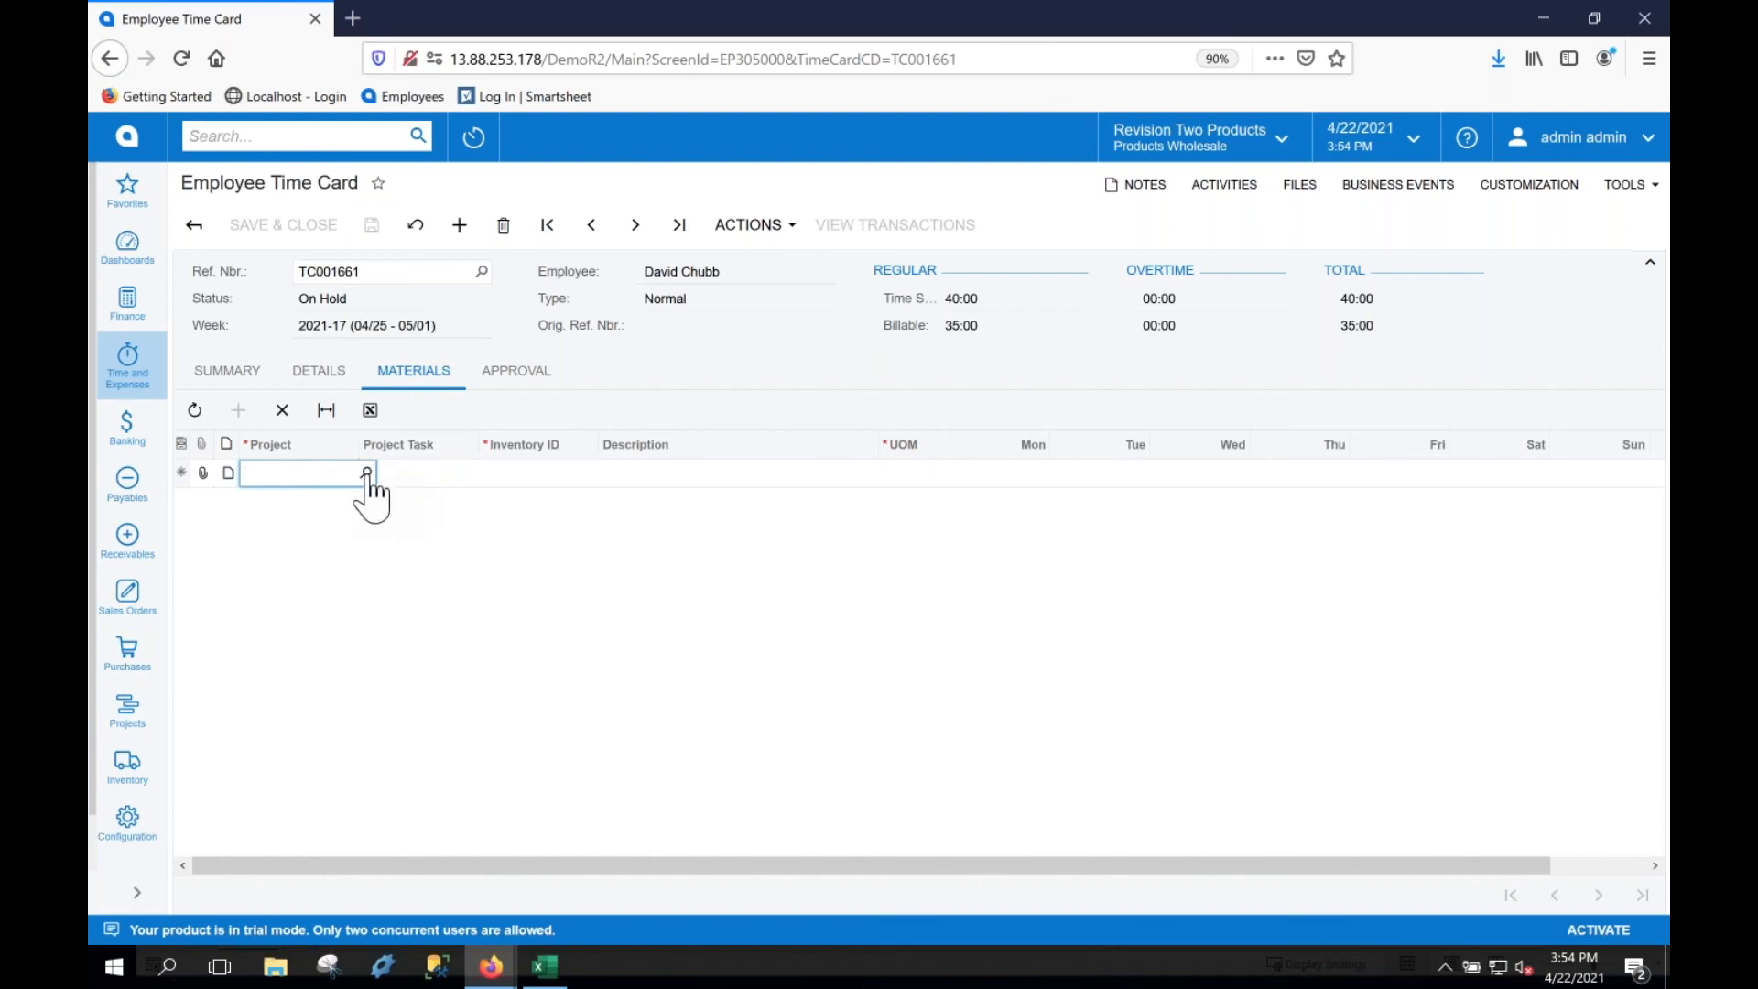
{"action": "type", "text": "project004"}
{"action": "left_click", "coordinate": [423, 473]}
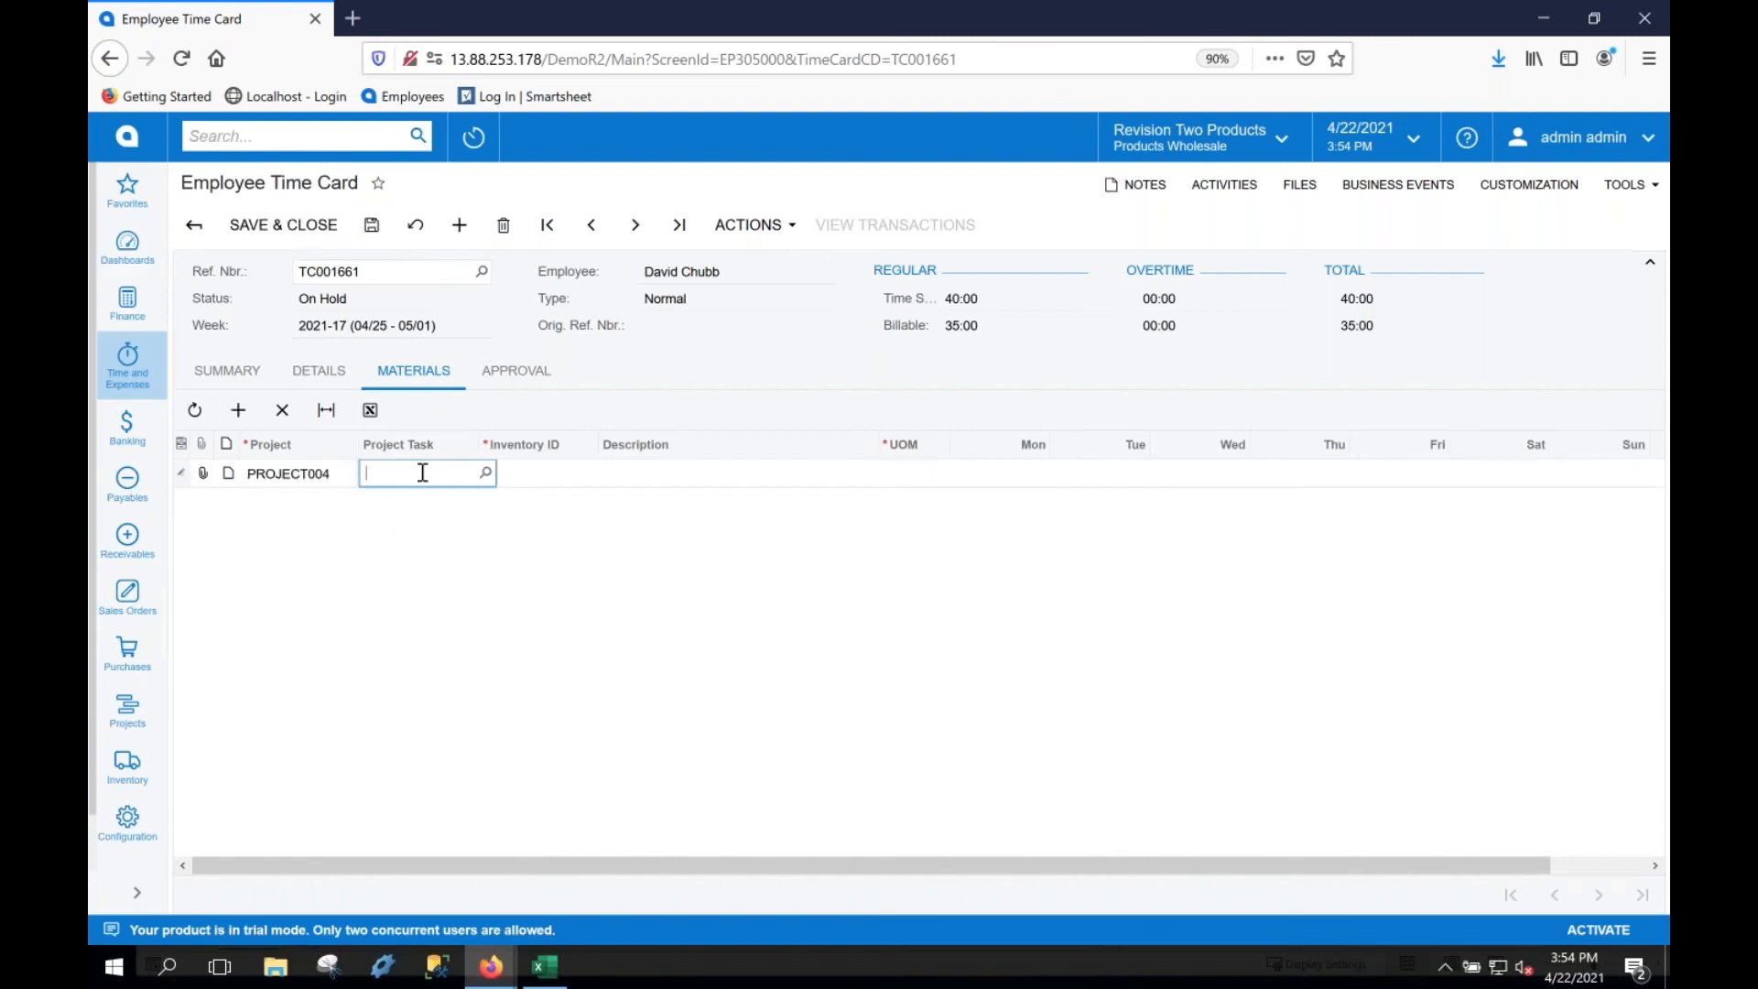
{"action": "left_click", "coordinate": [485, 472]}
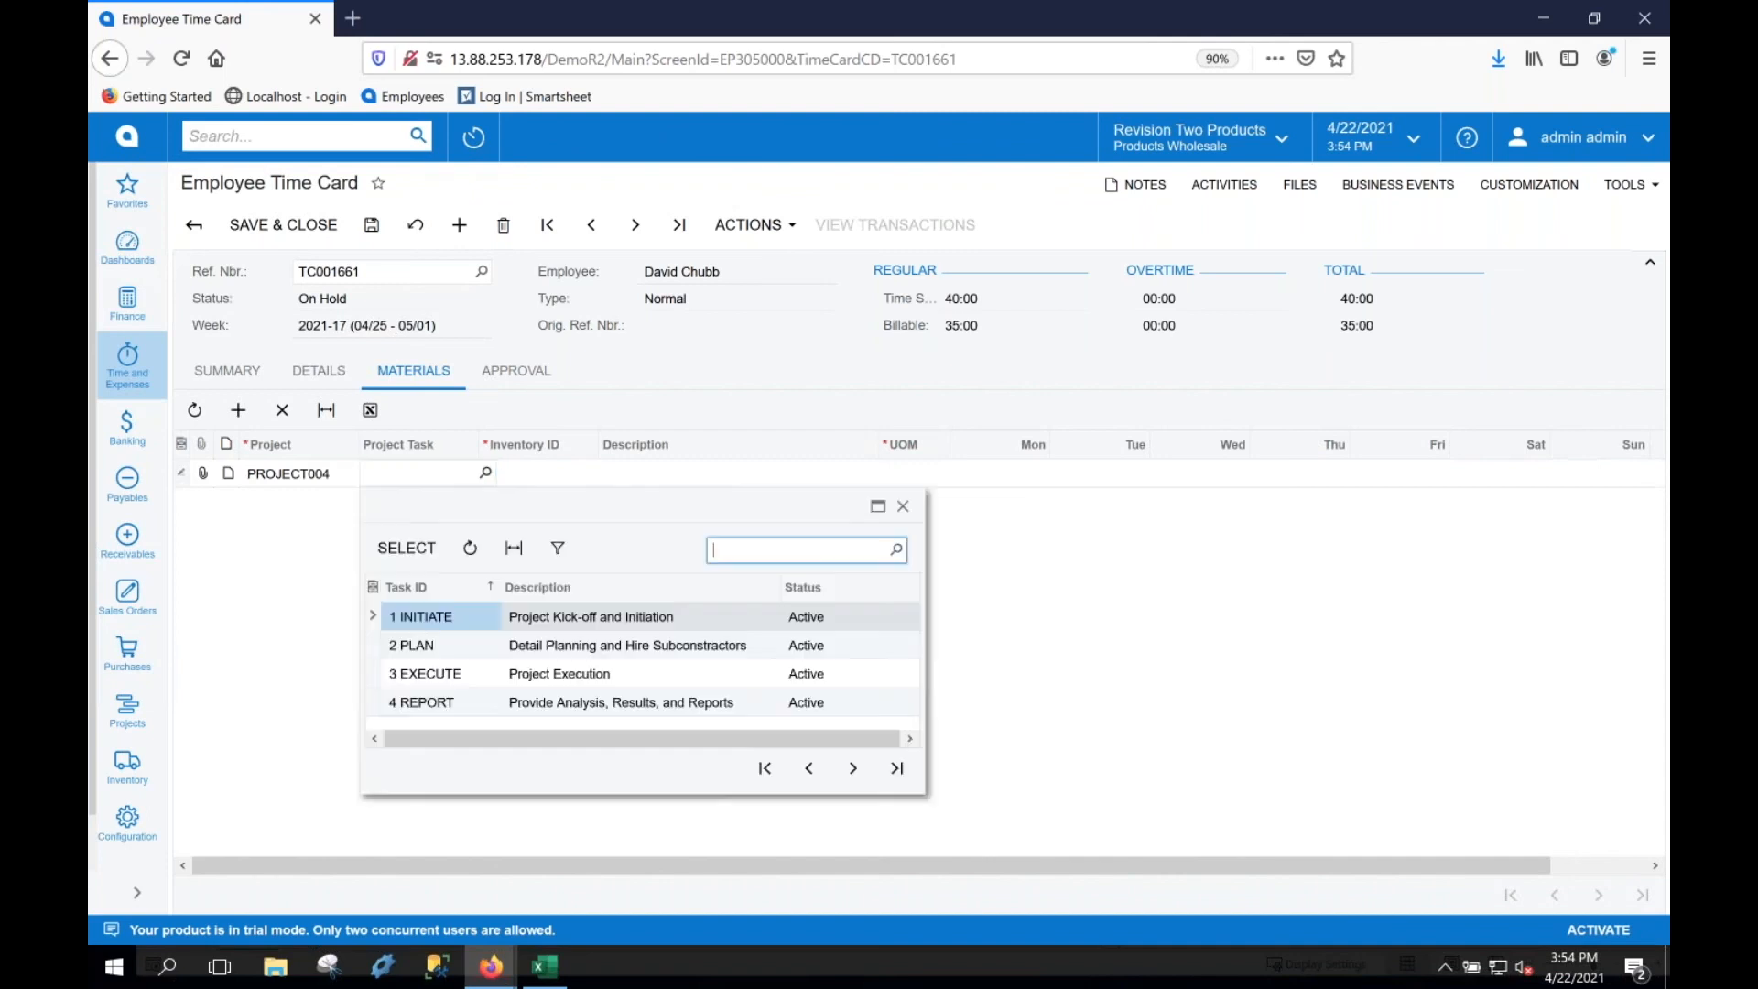
{"action": "double_click", "coordinate": [438, 673]}
{"action": "left_click", "coordinate": [578, 474]}
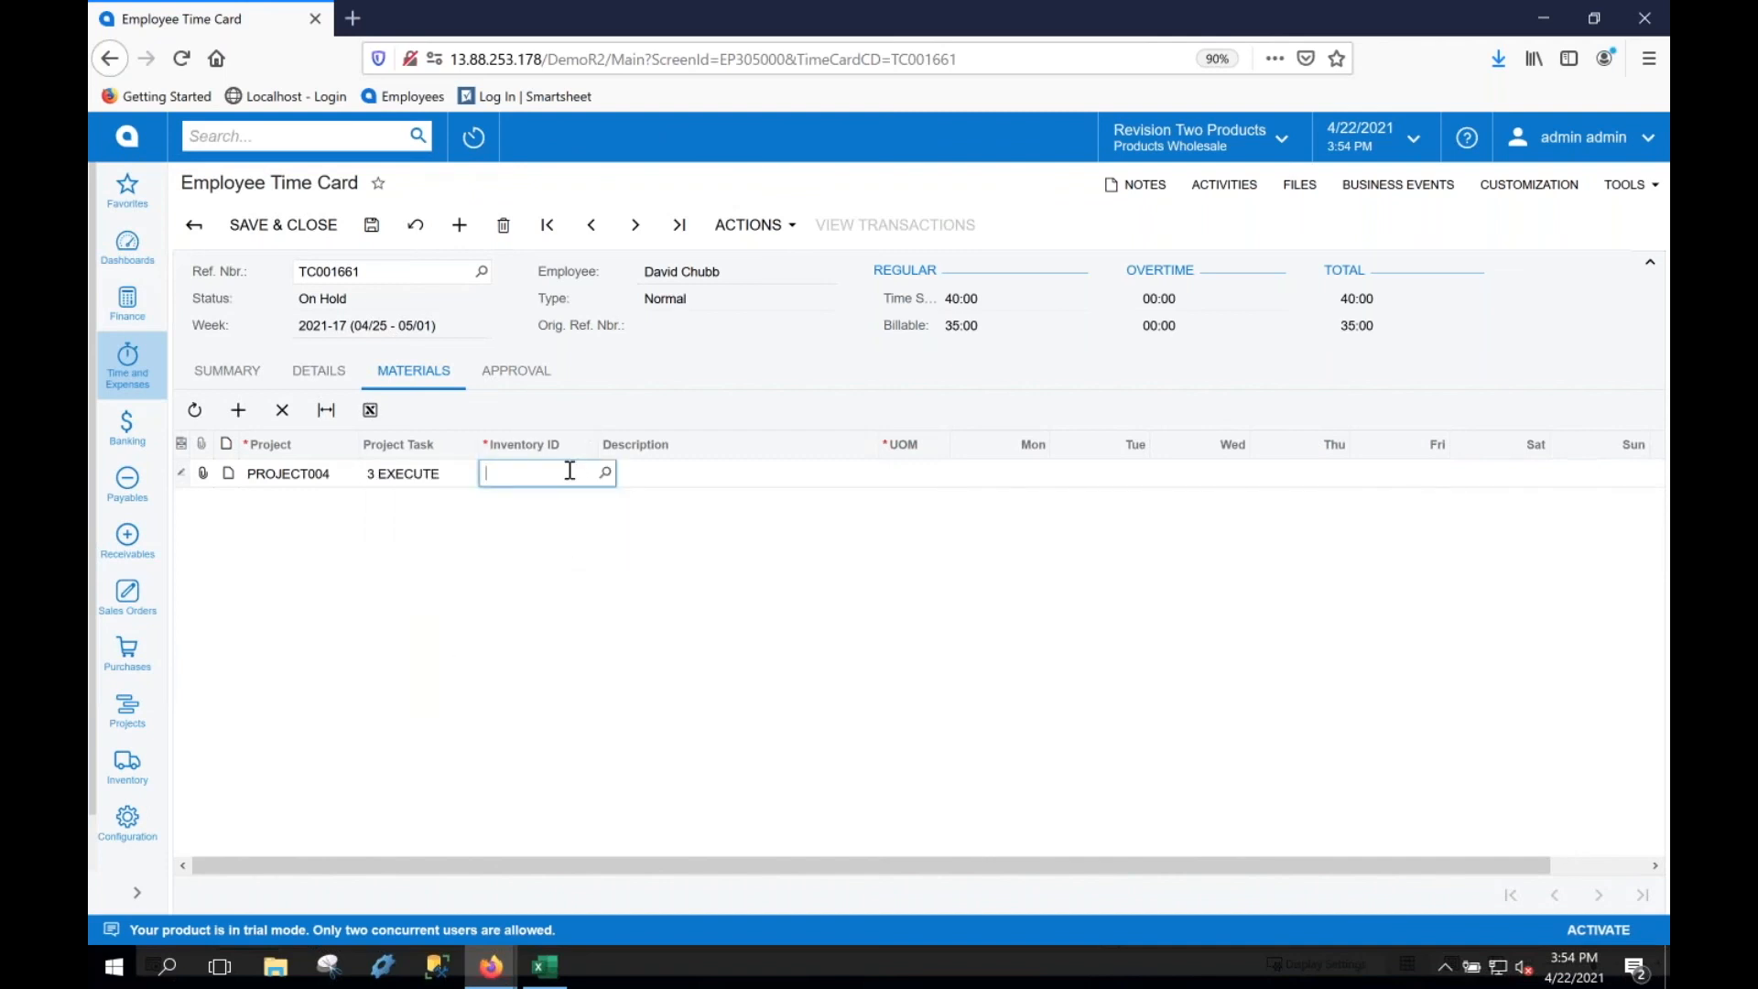
{"action": "type", "text": "MILE"}
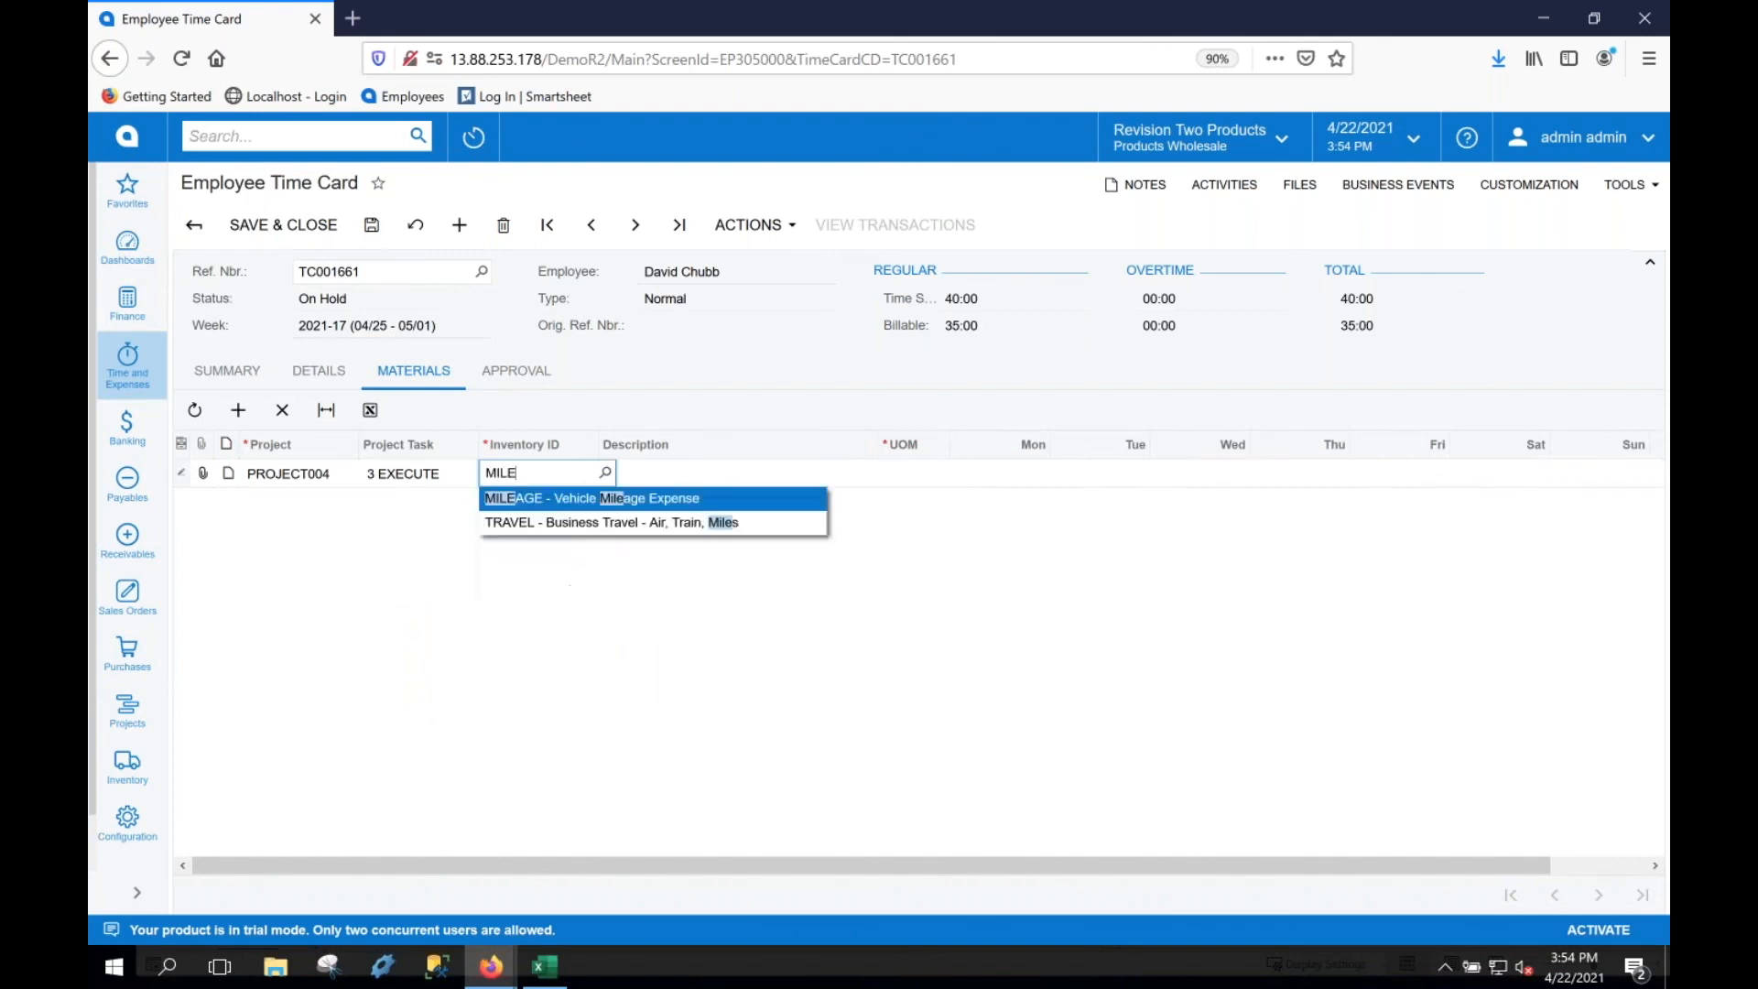
{"action": "key", "text": "Return"}
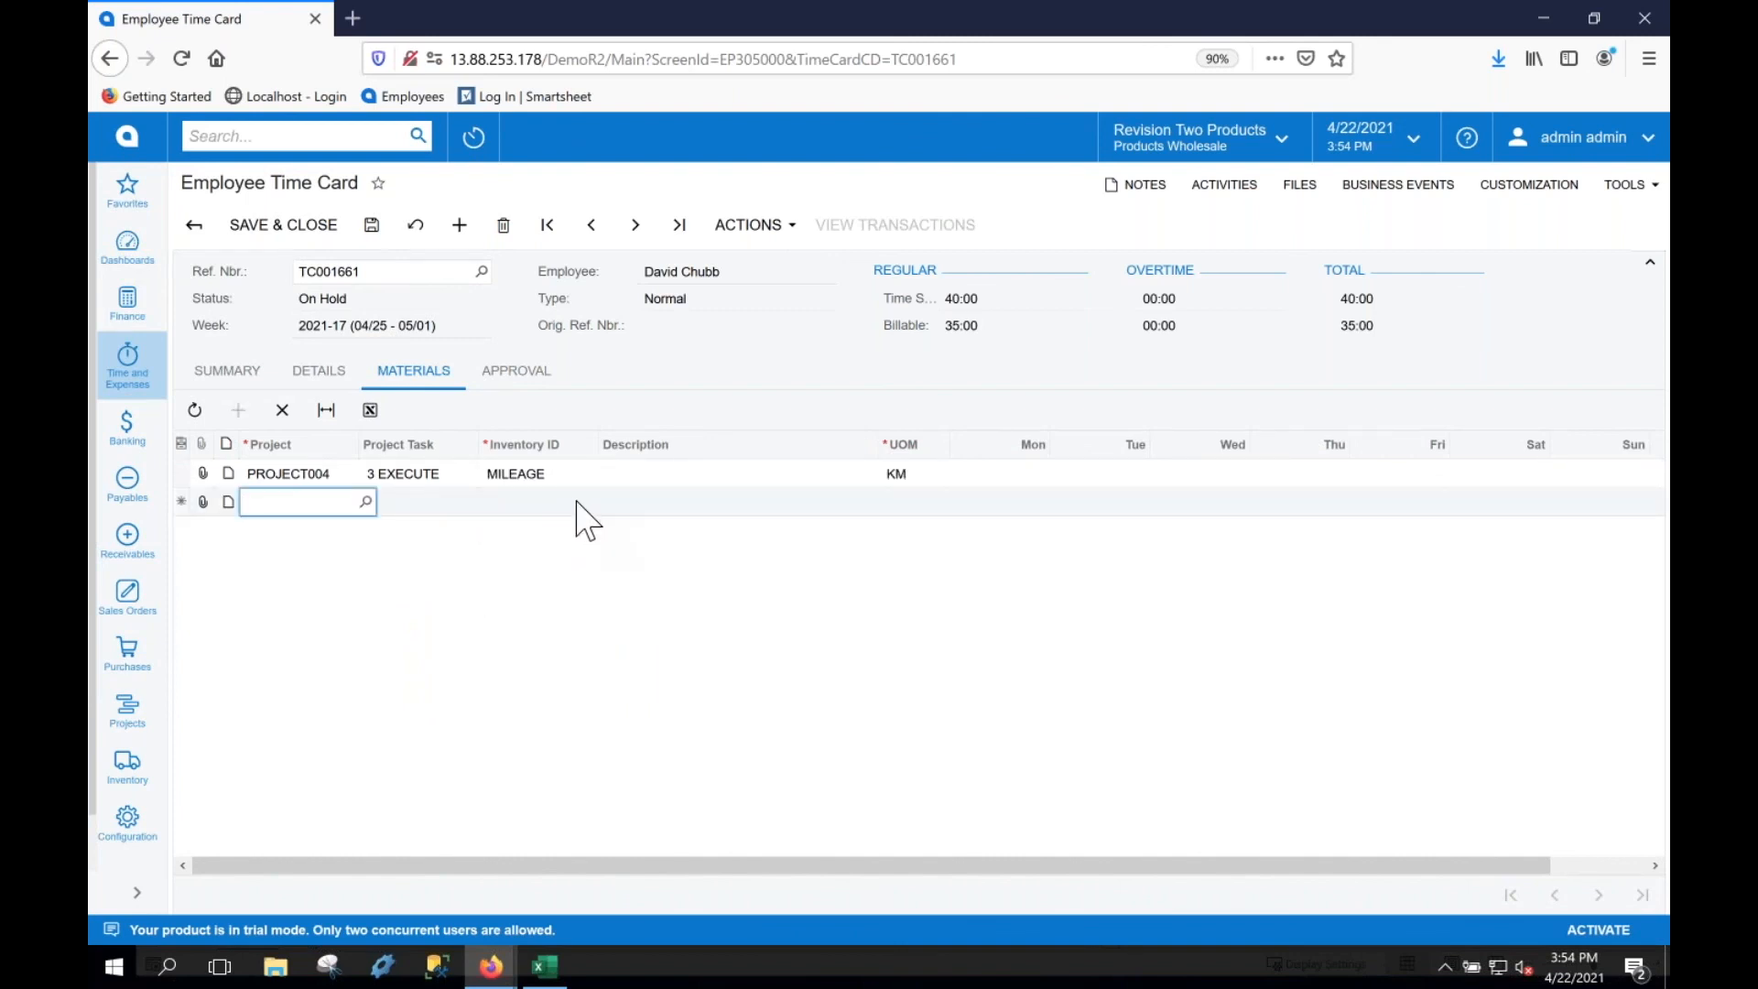
Enter 80.00 KM of mileage for both Monday and Tuesday on the materials line, and save the time card
{"action": "left_click", "coordinate": [698, 478]}
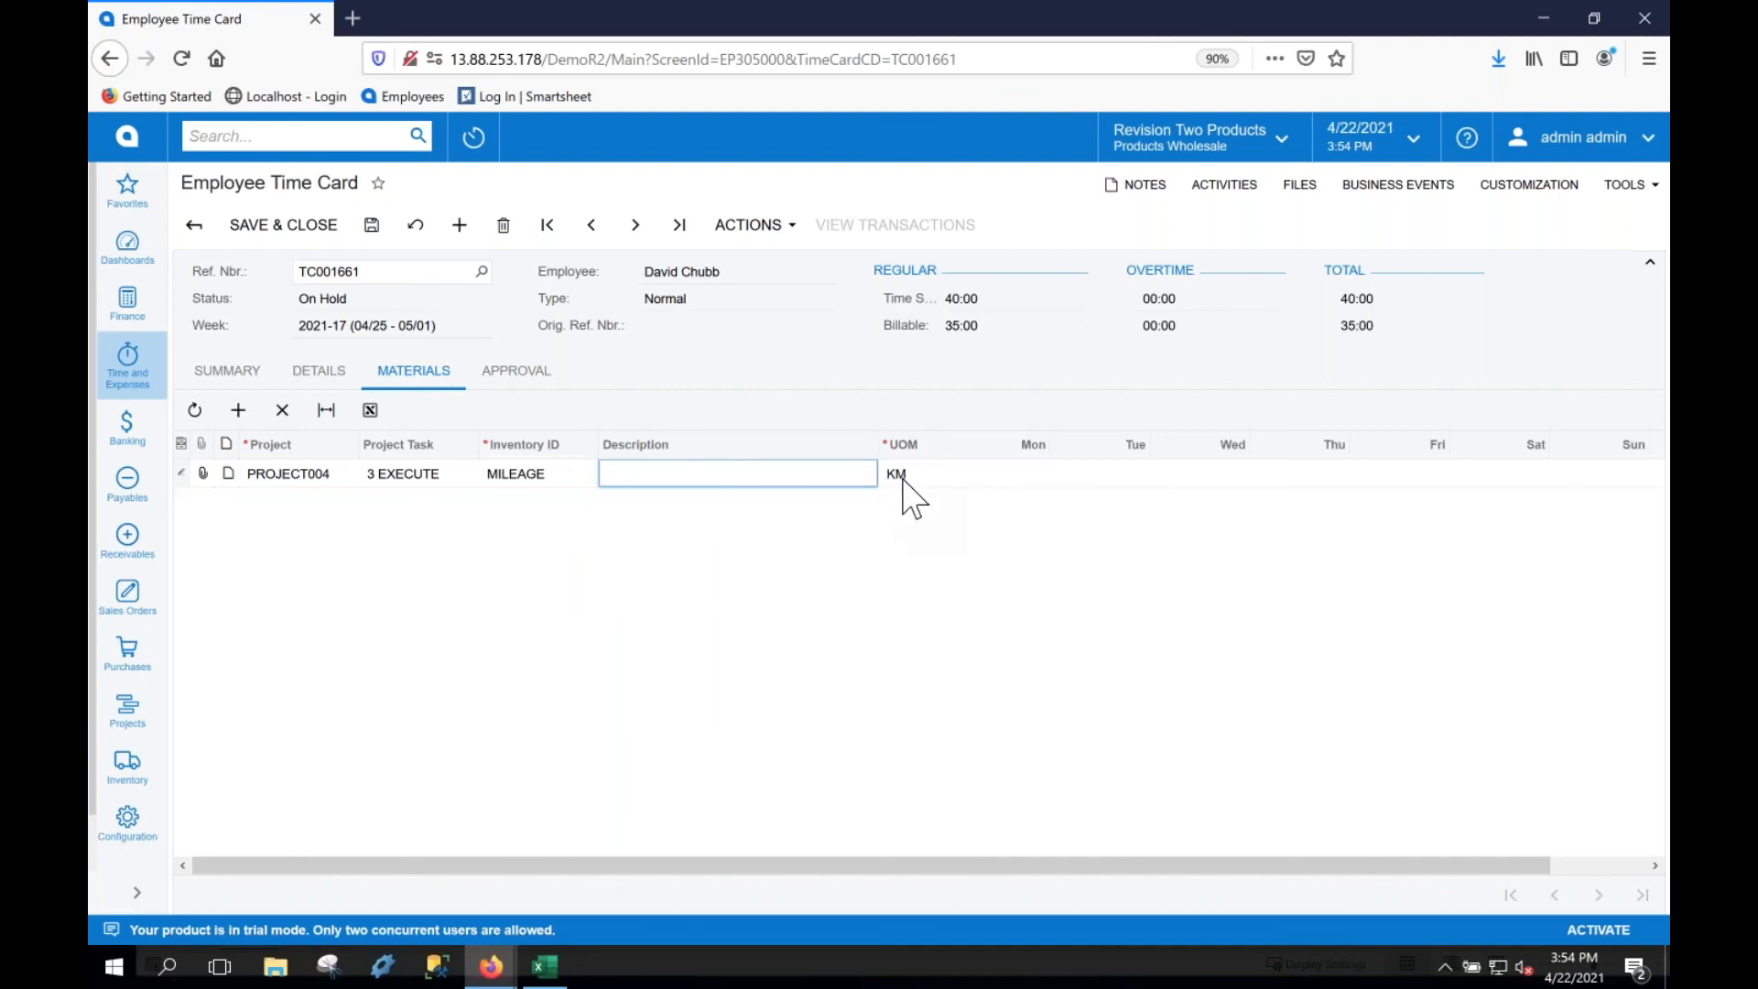
{"action": "left_click", "coordinate": [1032, 475]}
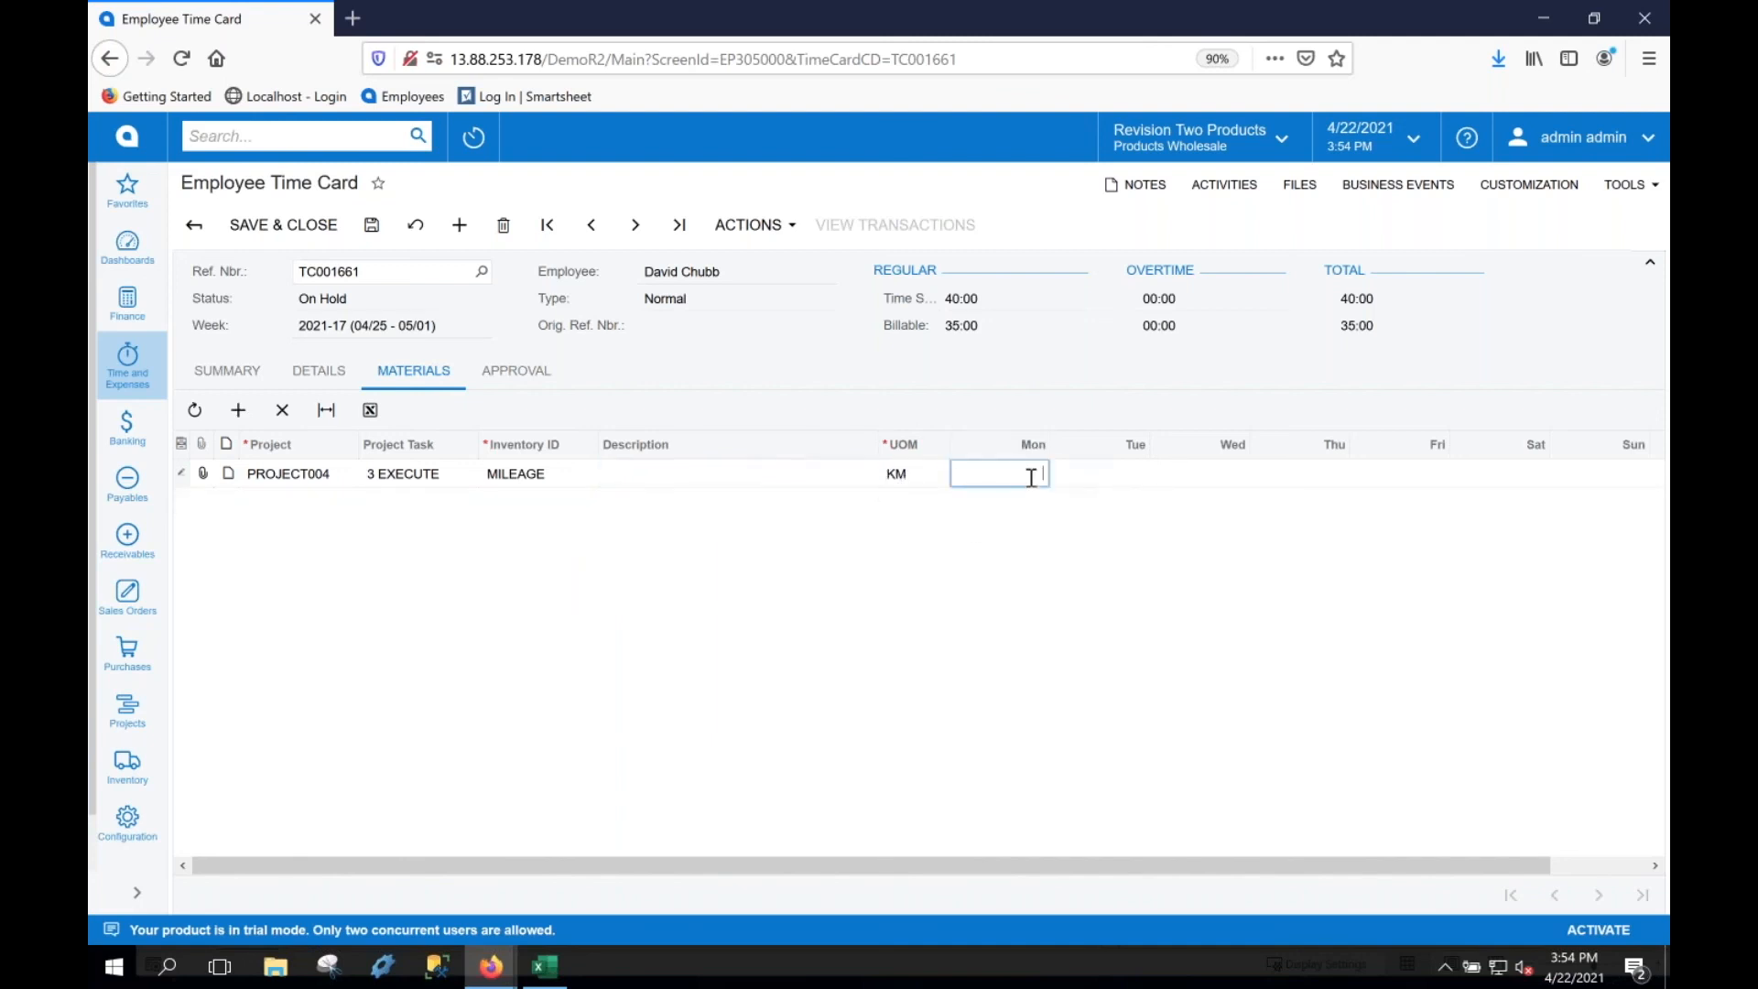
{"action": "type", "text": "30"}
{"action": "key", "text": "Tab"}
{"action": "type", "text": "8000"}
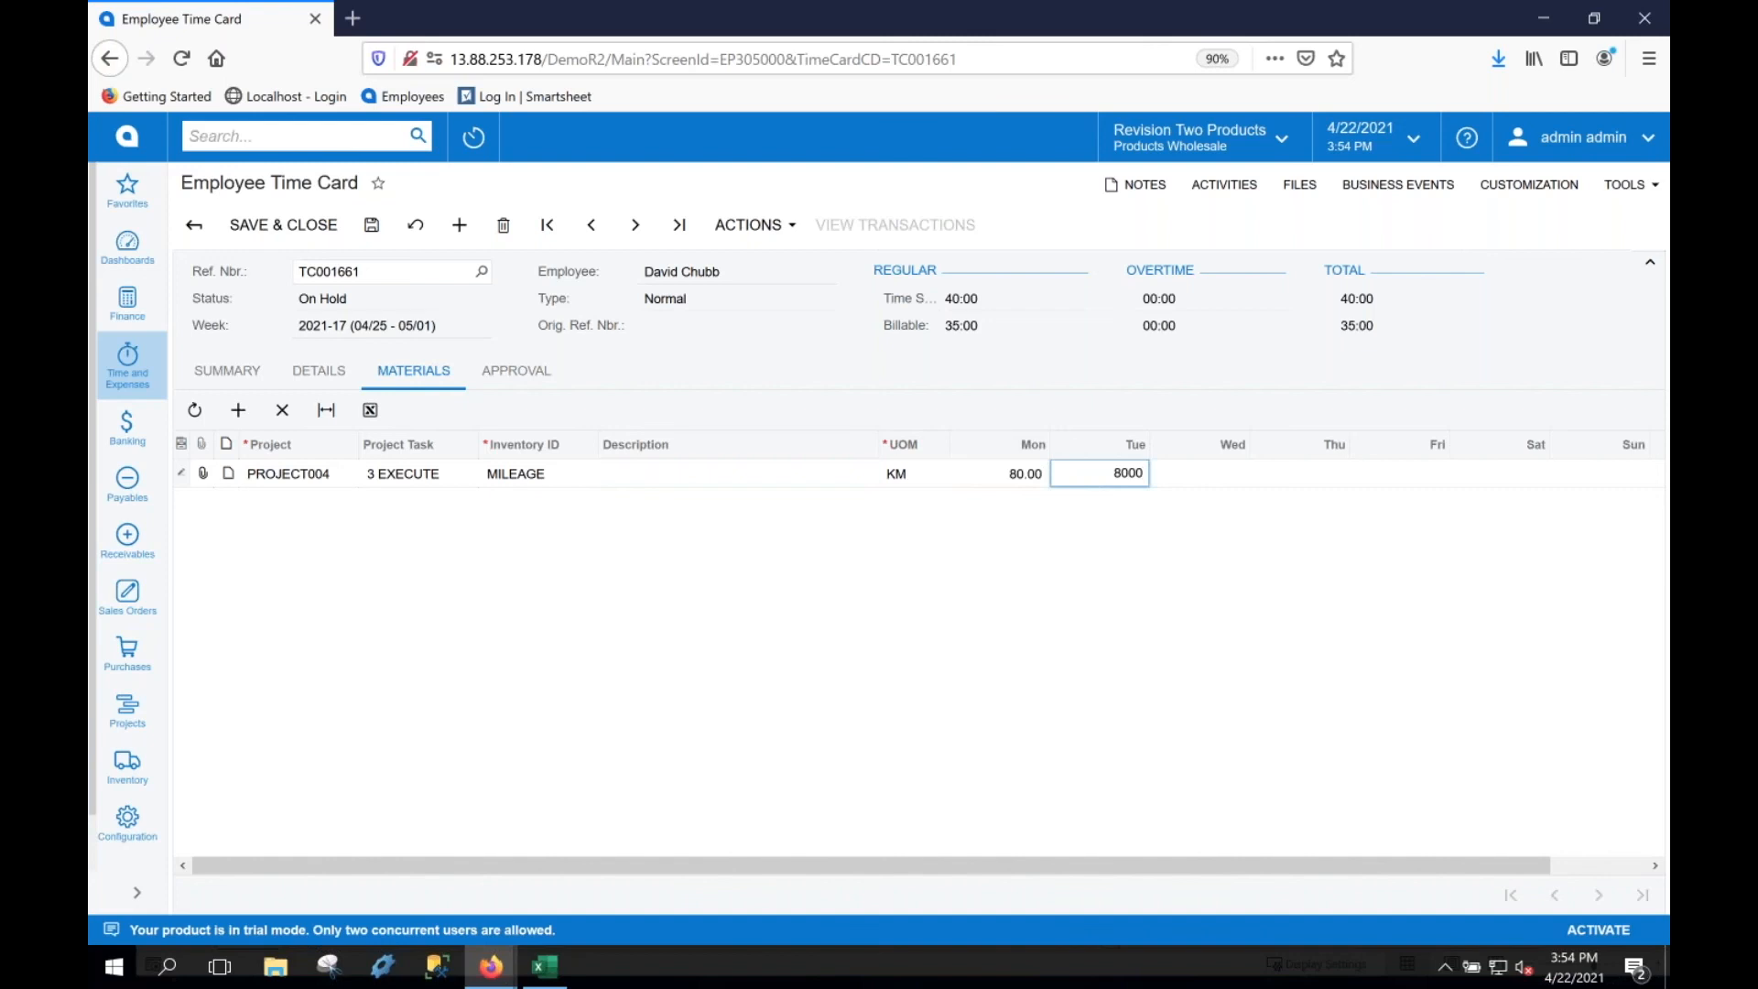
{"action": "key", "text": "Tab"}
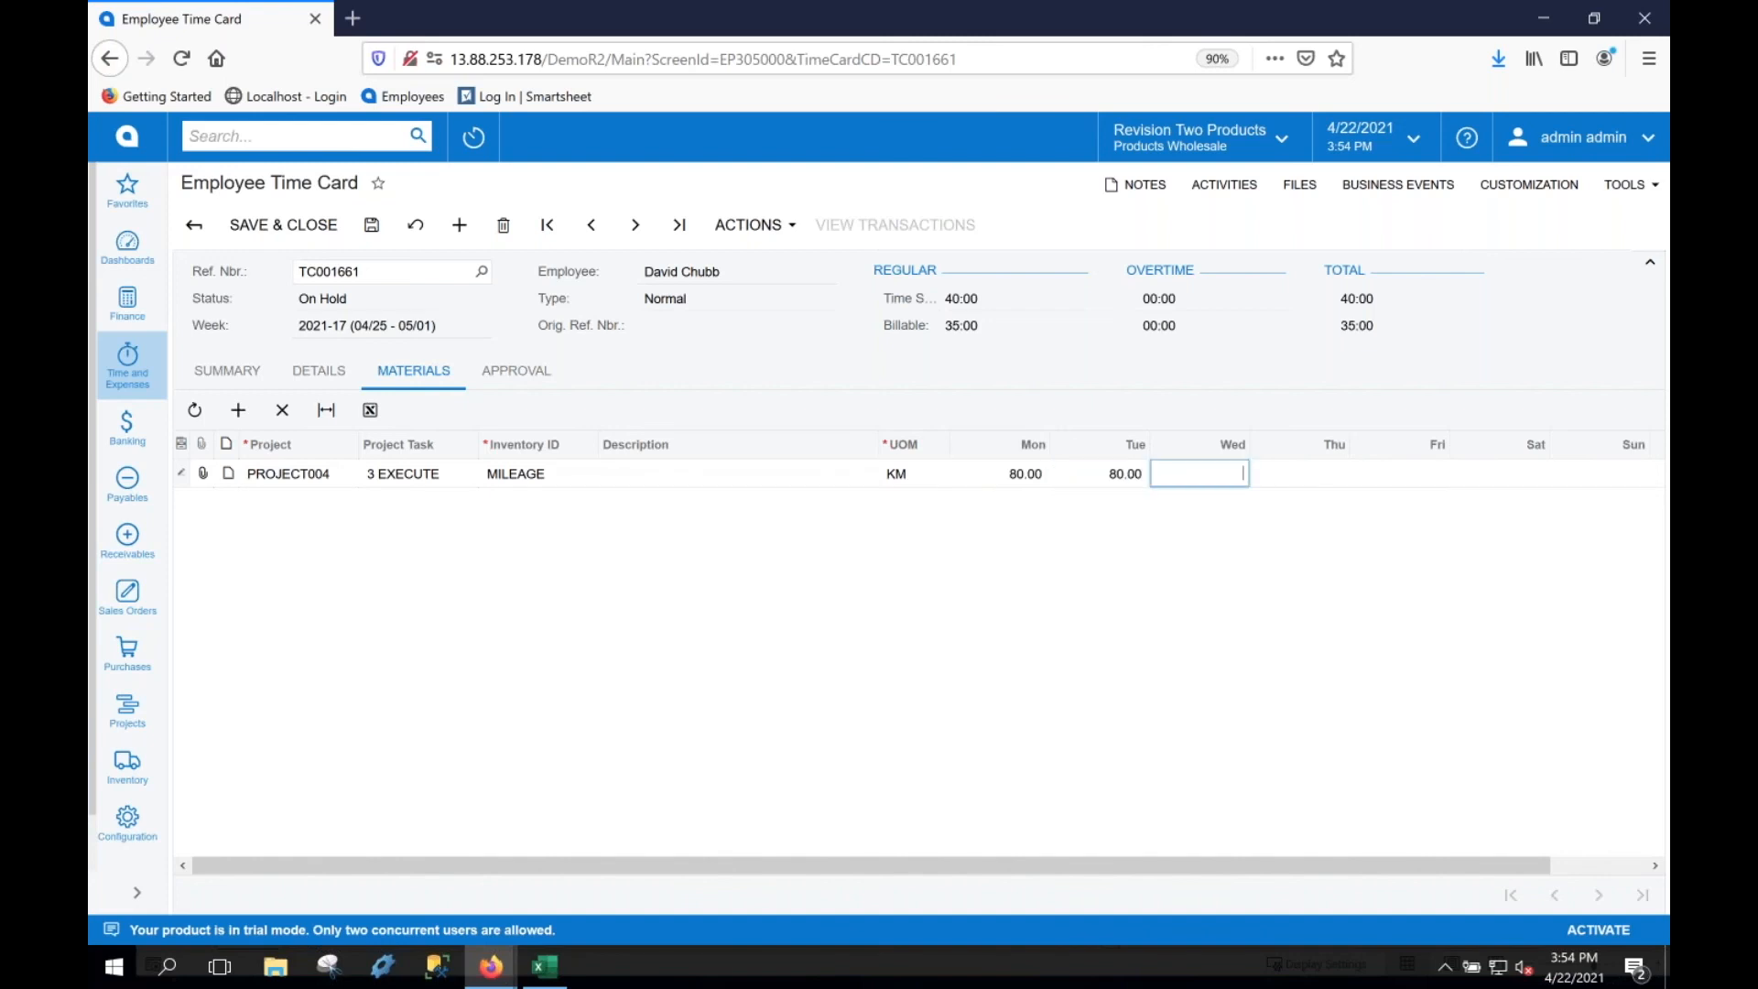
{"action": "left_click", "coordinate": [371, 225]}
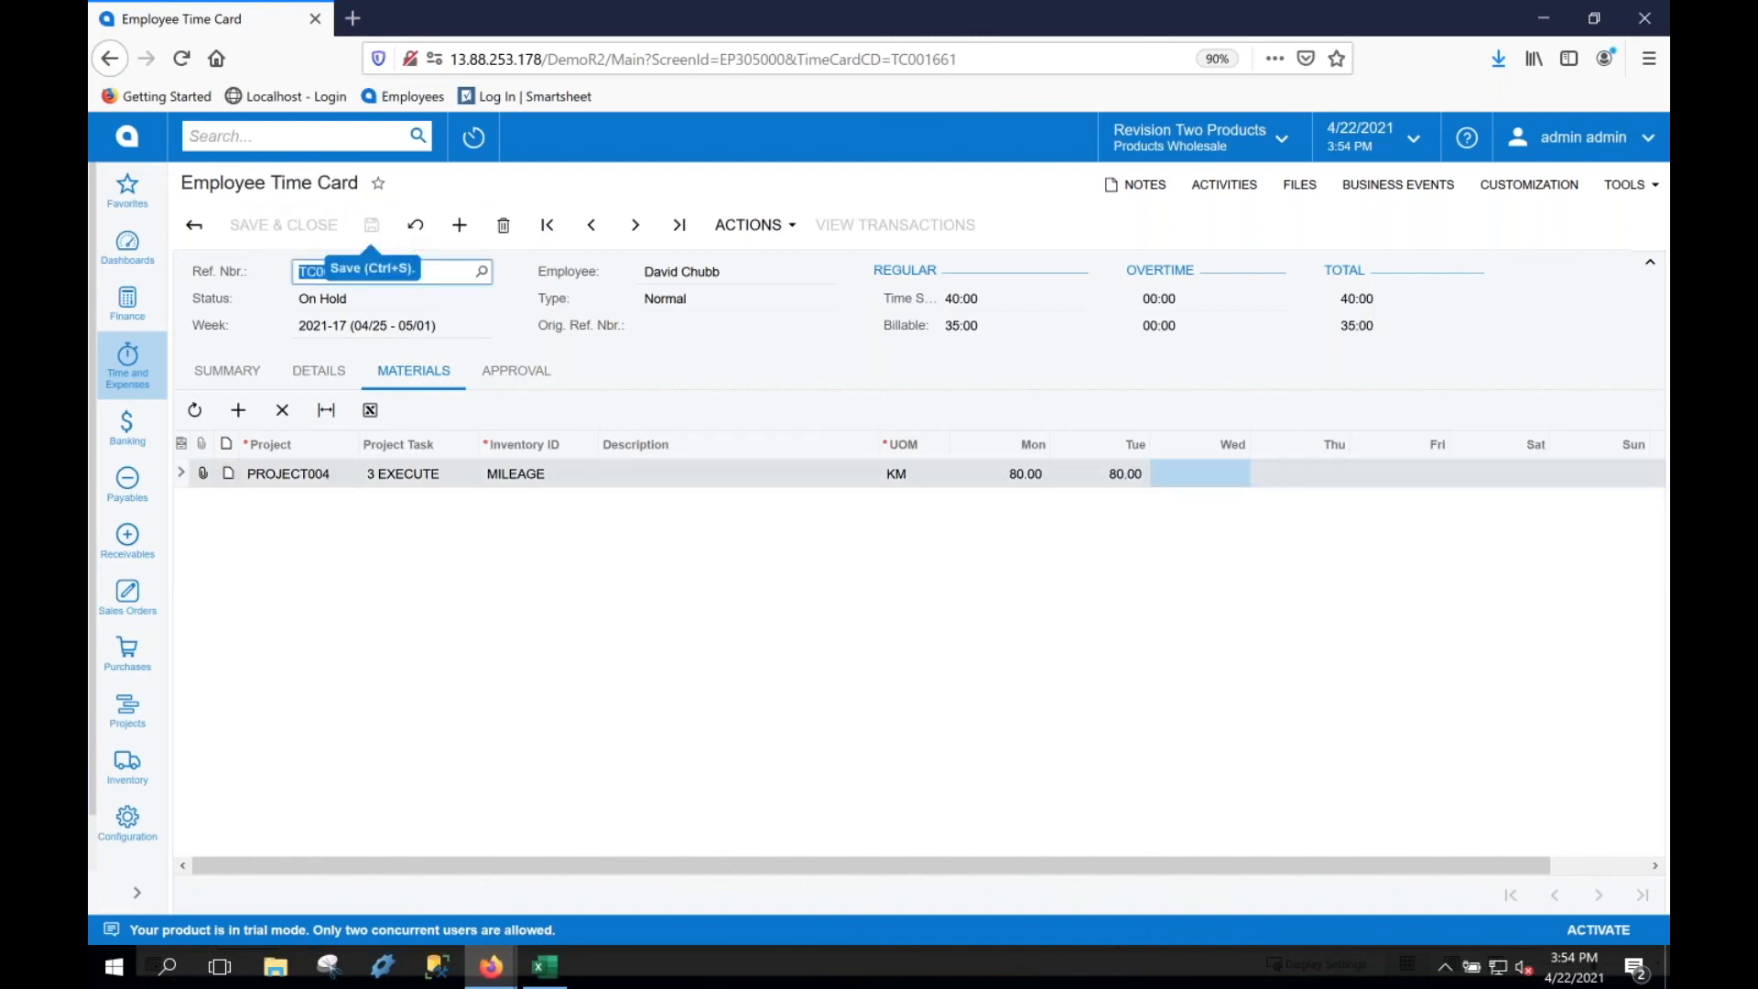
Submit the employee time card for approval and display its approval details
{"action": "left_click", "coordinate": [785, 242]}
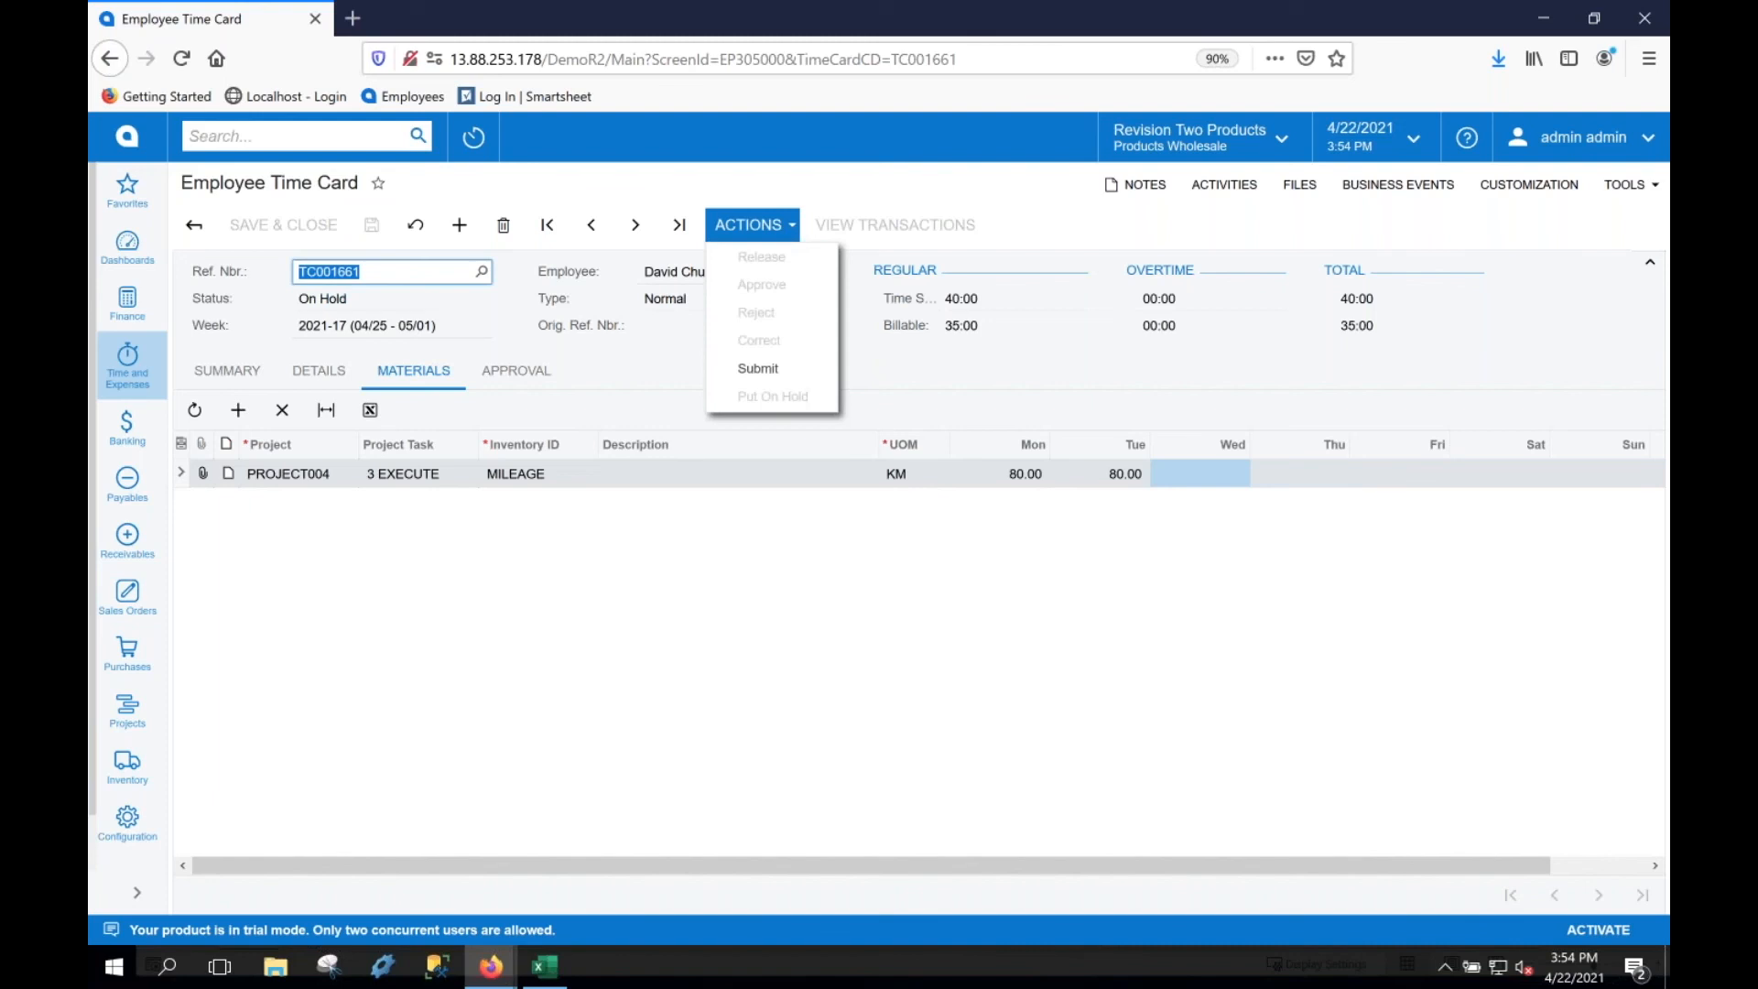
{"action": "left_click", "coordinate": [774, 371]}
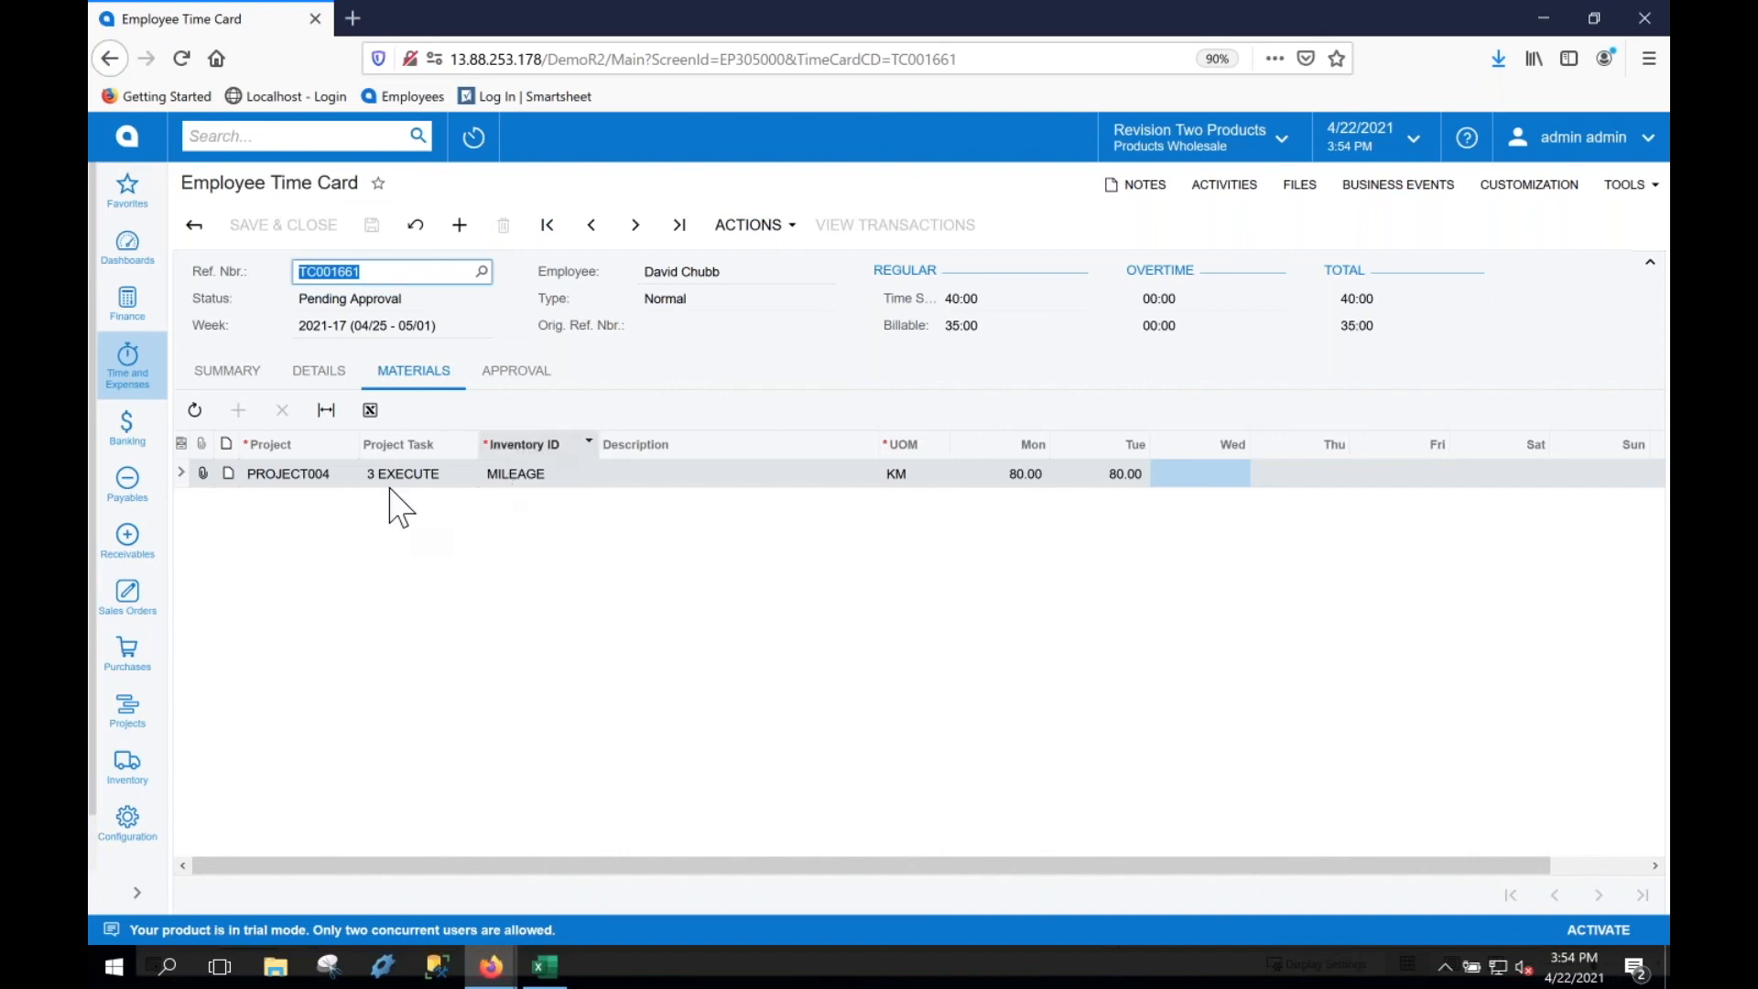
{"action": "left_click", "coordinate": [518, 374]}
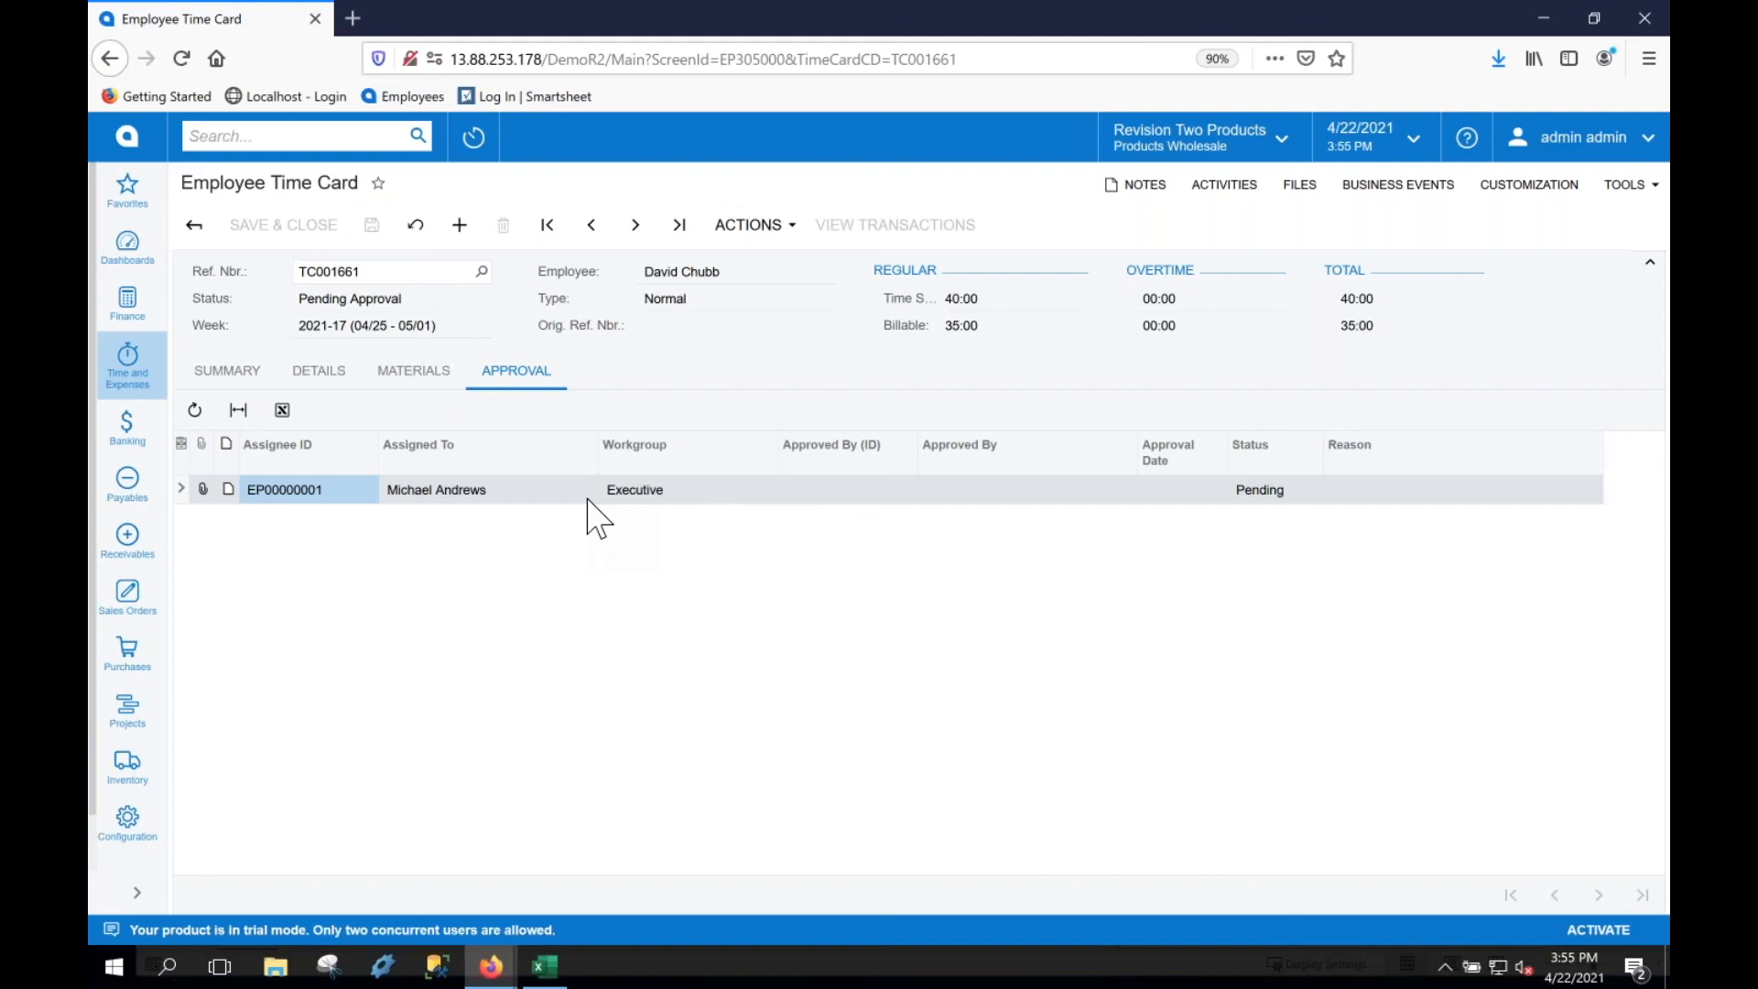
Approve the submitted employee time card and release it
{"action": "left_click", "coordinate": [794, 231]}
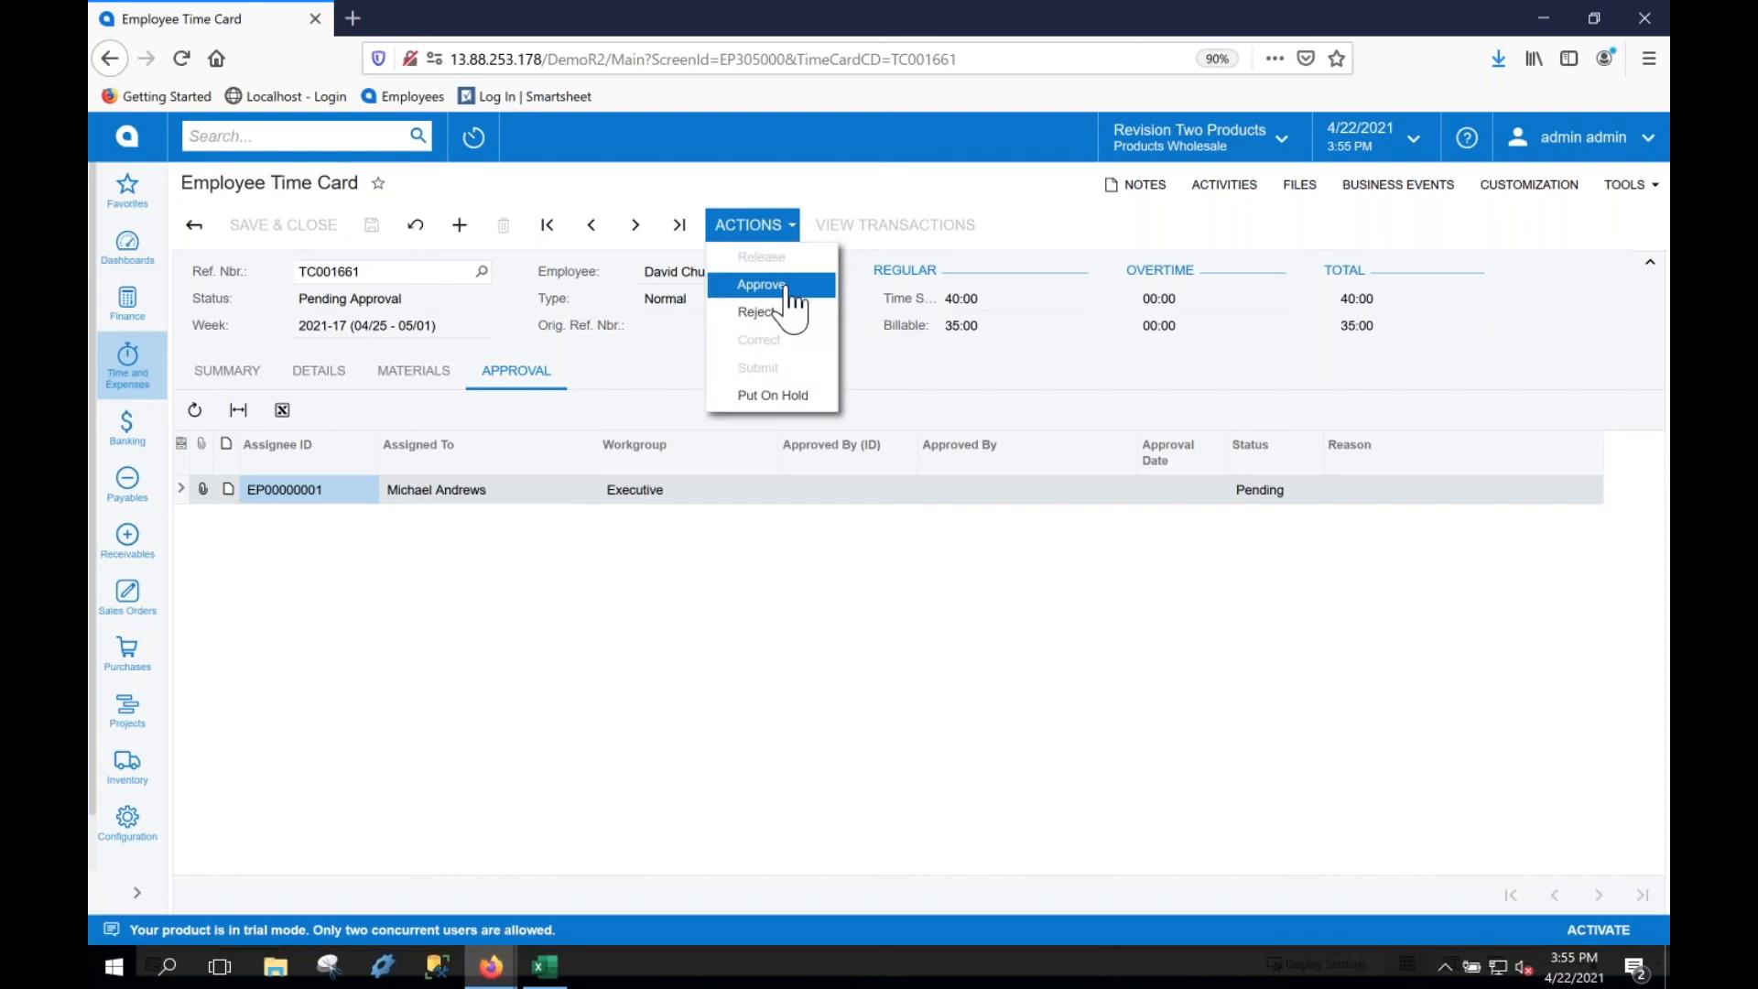
{"action": "left_click", "coordinate": [789, 291]}
{"action": "left_click", "coordinate": [794, 236]}
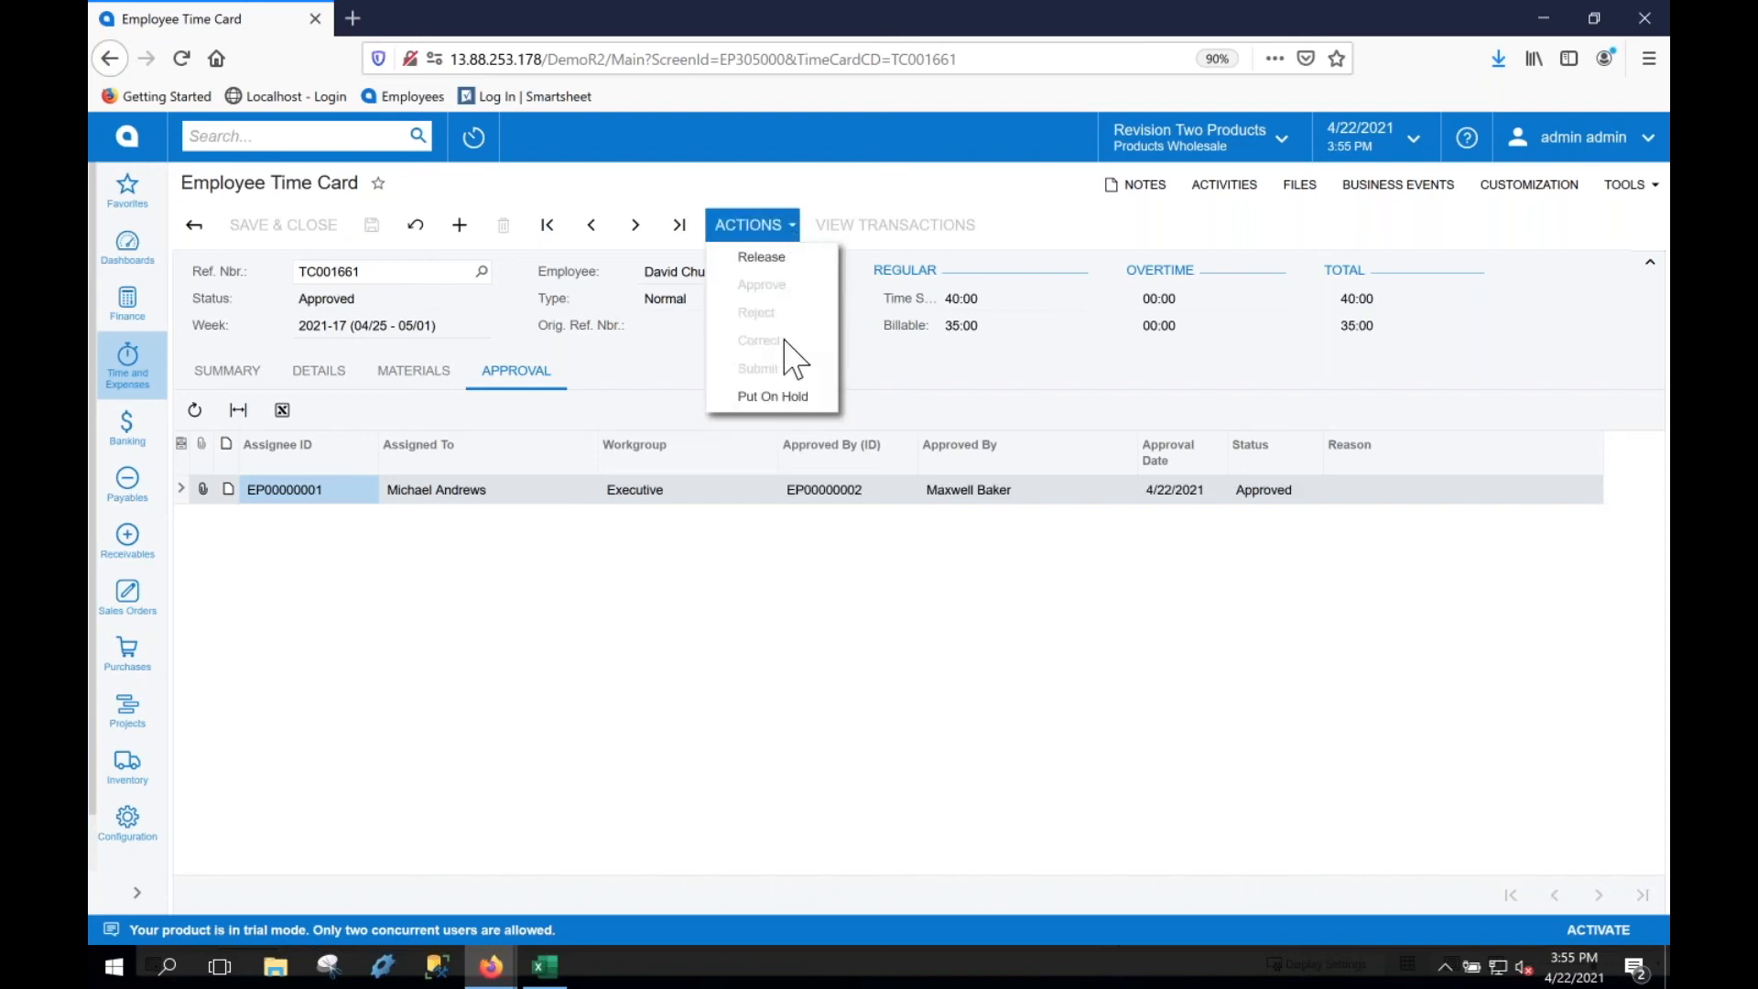
{"action": "left_click", "coordinate": [769, 258]}
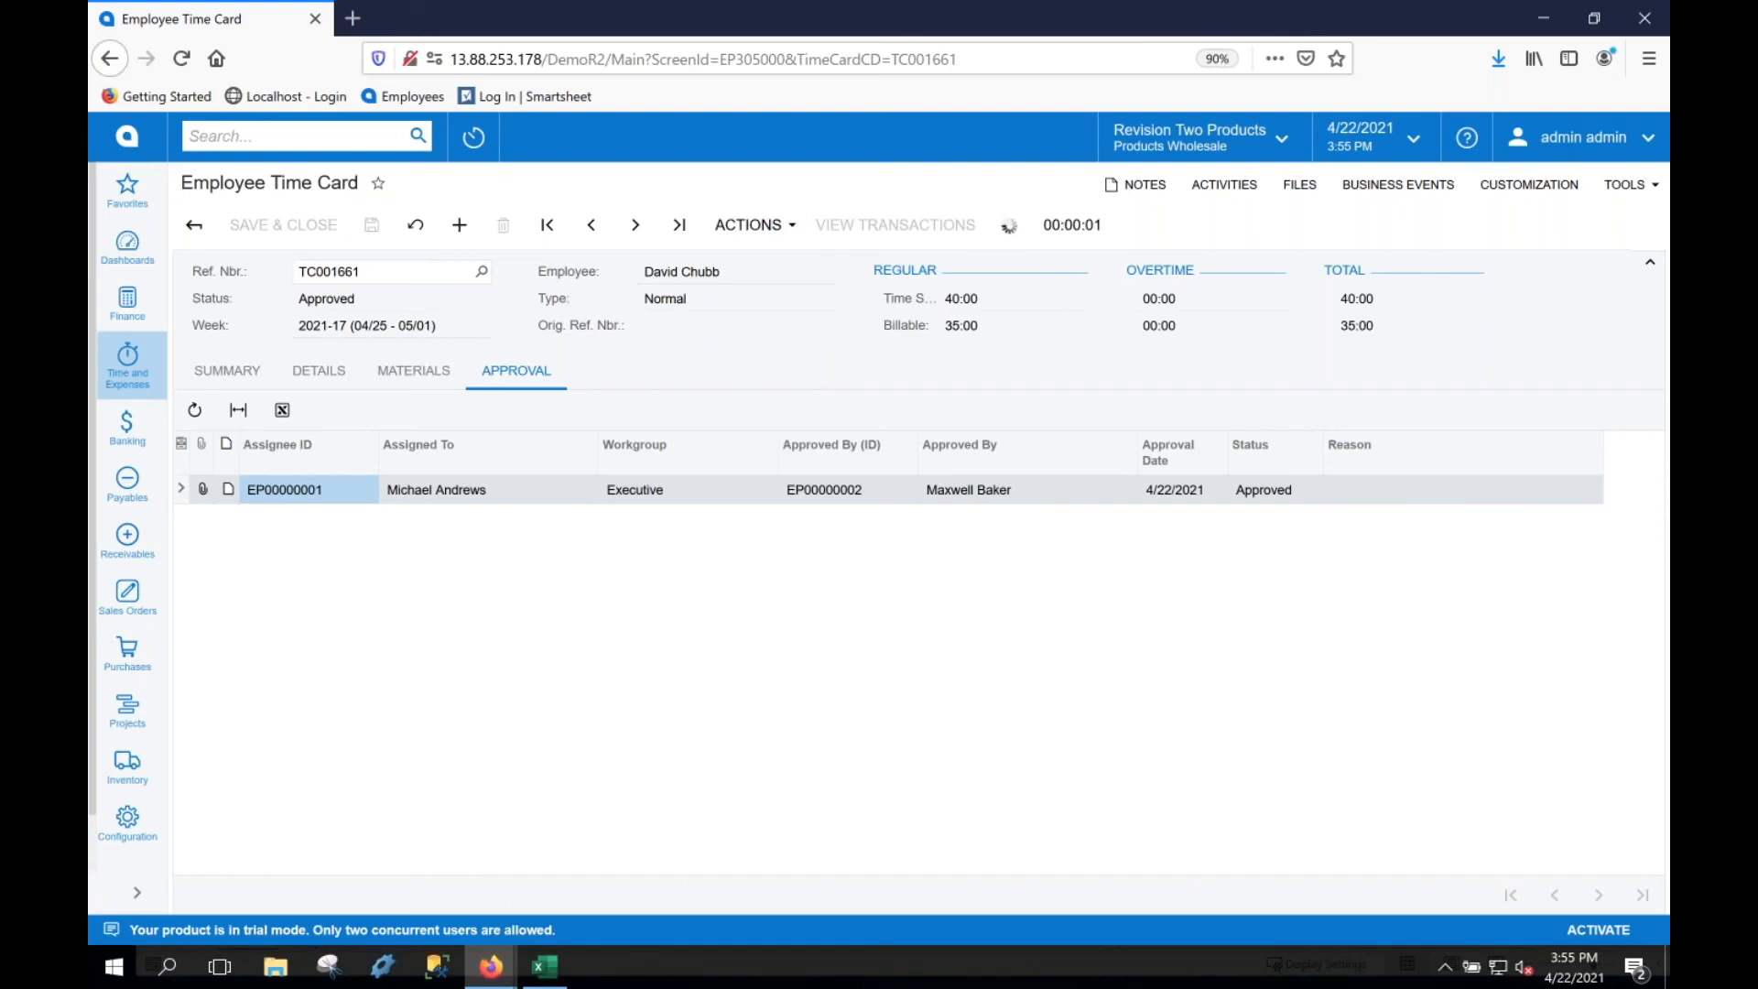